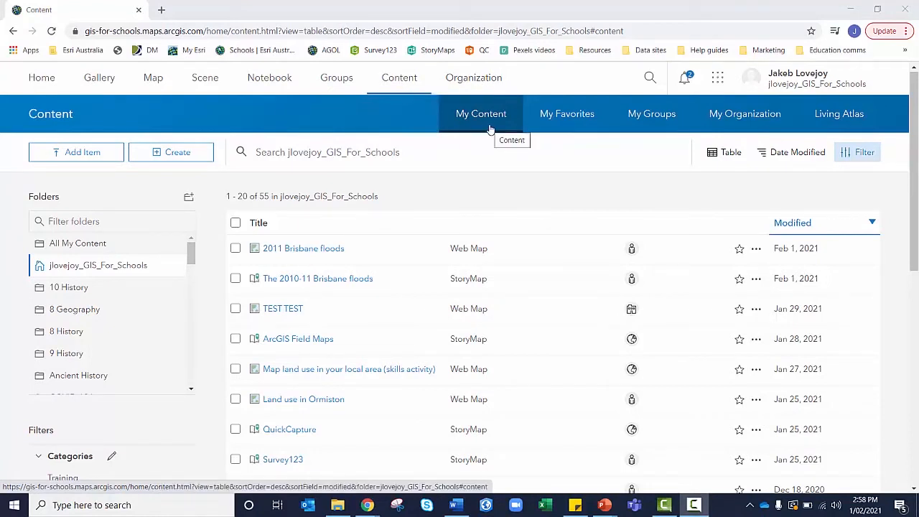
# Start a new feature layer from the "Points, lines, and polygons" template in the Build a layer category.
pyautogui.click(156, 158)
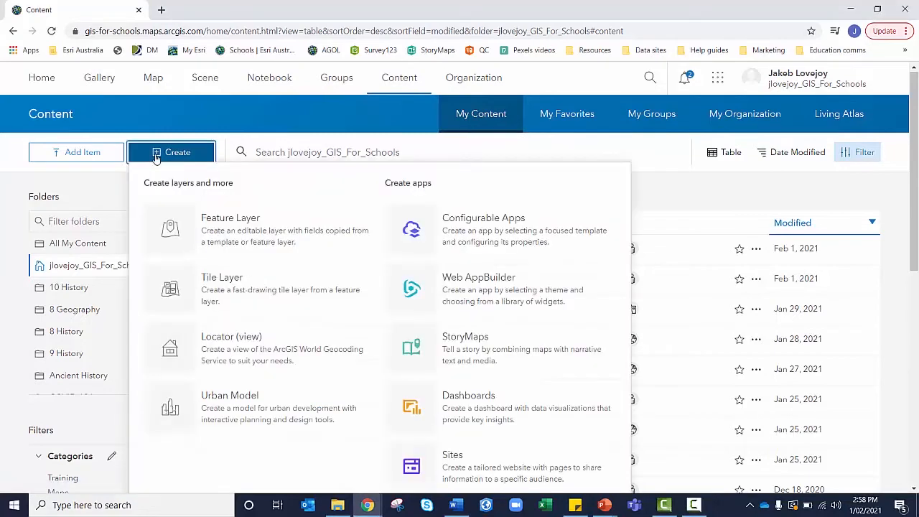
pyautogui.click(210, 227)
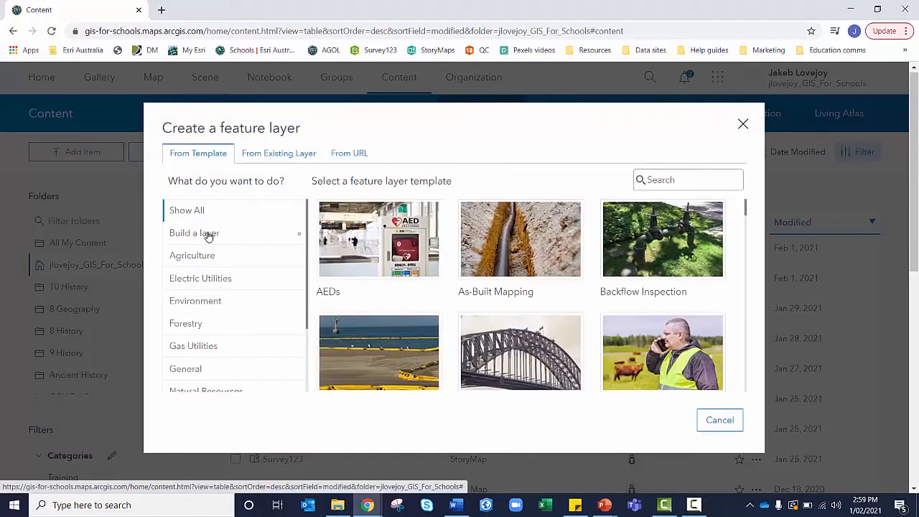
pyautogui.click(208, 235)
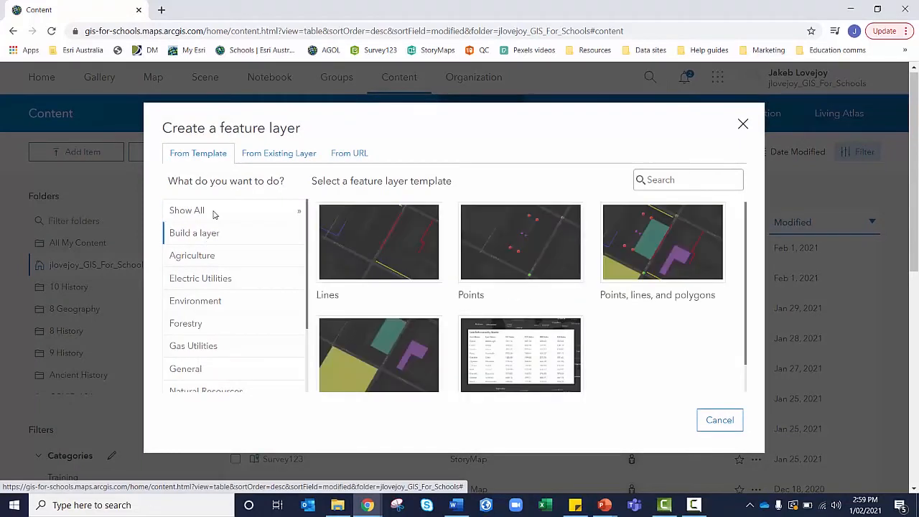
pyautogui.click(636, 255)
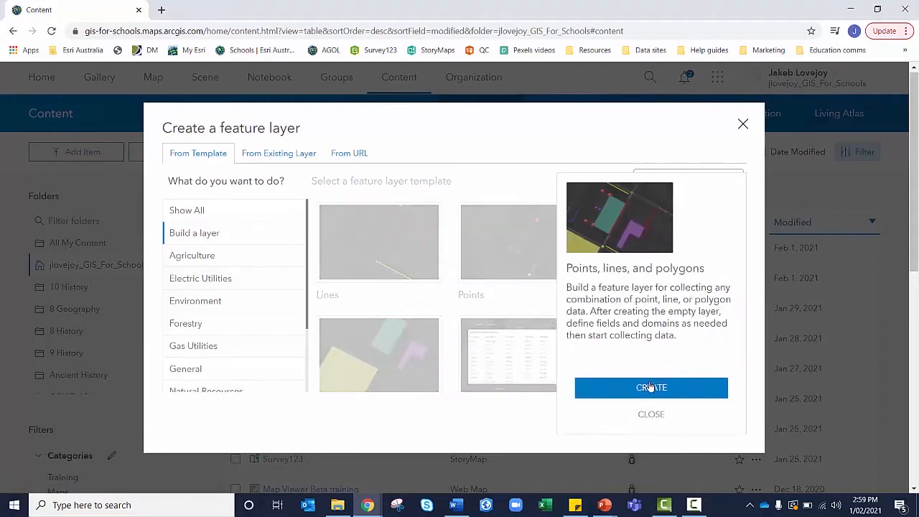
pyautogui.click(650, 388)
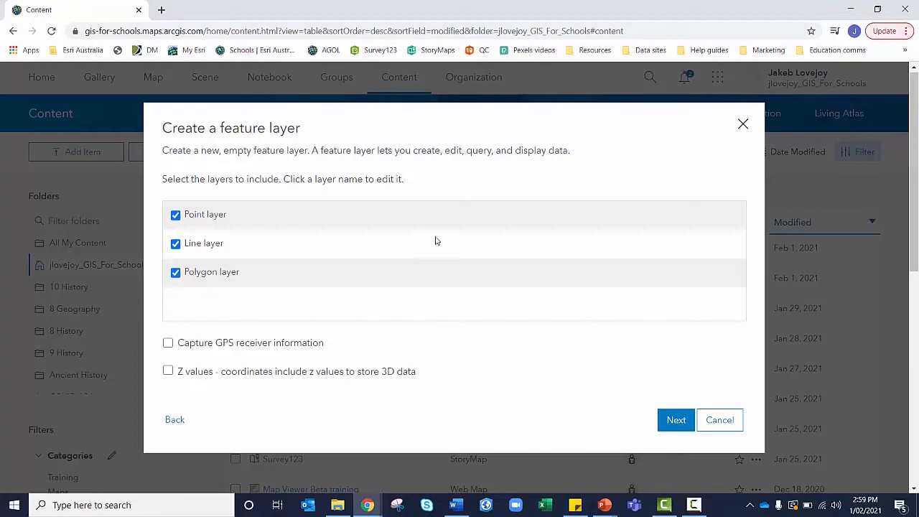
# Rename the point layer to "Collection sites" and the line layer to "Access paths".
pyautogui.click(221, 213)
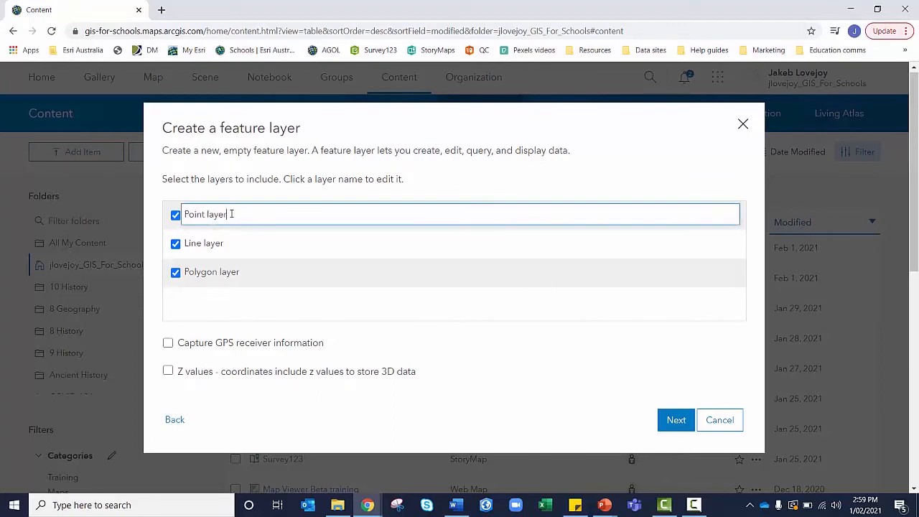
pyautogui.moveTo(229, 214); pyautogui.dragTo(181, 214)
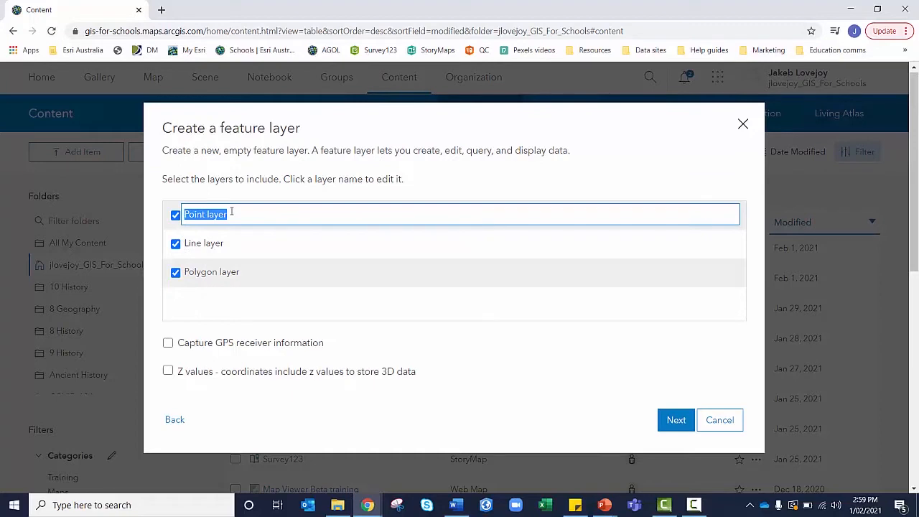
pyautogui.write('Collection sites')
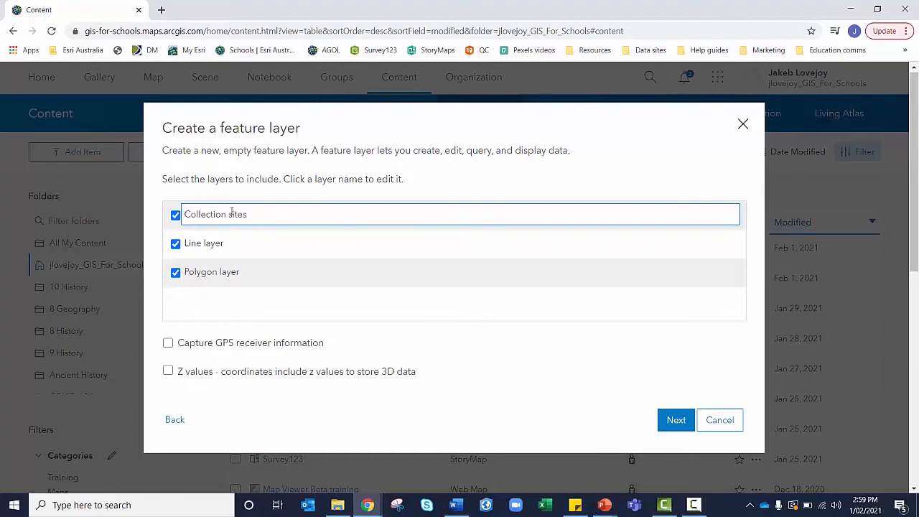
pyautogui.click(222, 245)
pyautogui.moveTo(223, 244); pyautogui.dragTo(164, 252)
pyautogui.write('A')
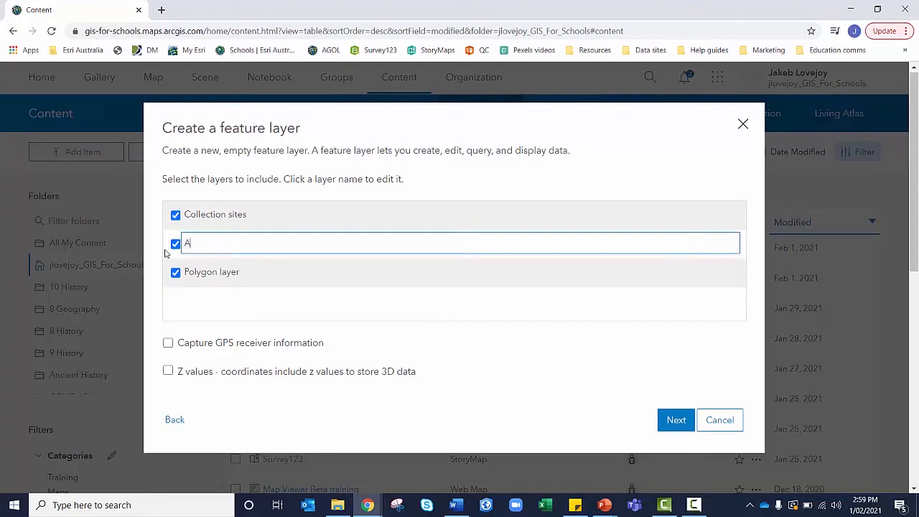
pyautogui.write('ccess paths')
# Rename the polygon layer to "Land use observations" and keep GPS receiver information capture turned off.
pyautogui.click(237, 271)
pyautogui.moveTo(239, 273); pyautogui.dragTo(172, 280)
pyautogui.write('La')
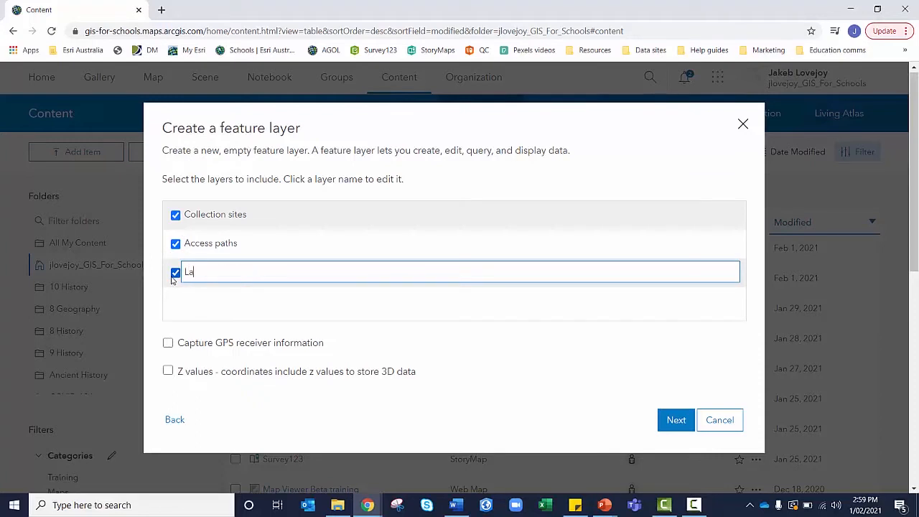
pyautogui.write('nd use observations')
pyautogui.click(567, 350)
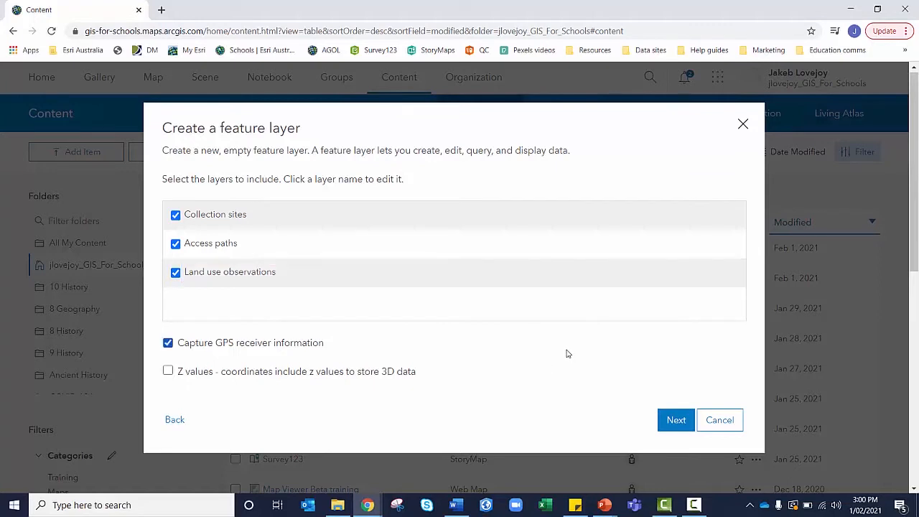
pyautogui.click(168, 343)
# Set the new layer's map extent so that it covers all of Australia, and accept it.
pyautogui.click(676, 425)
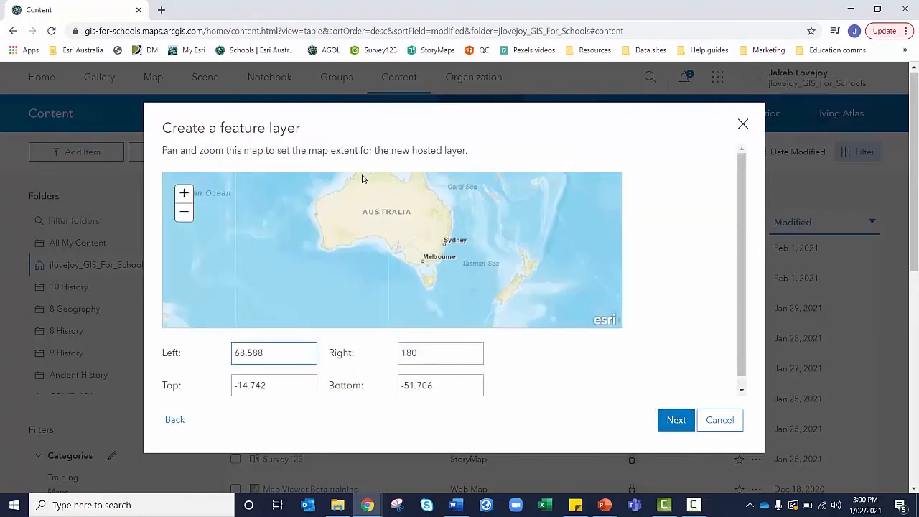
pyautogui.moveTo(379, 212); pyautogui.dragTo(415, 237)
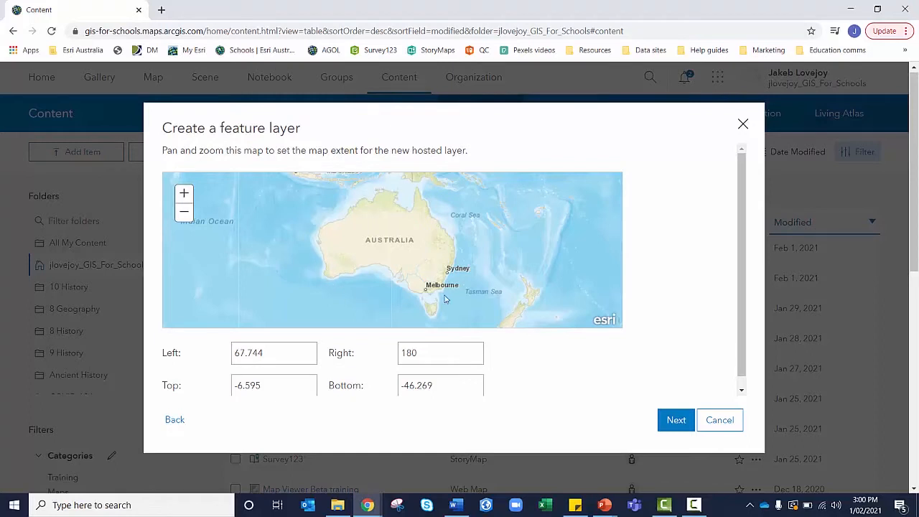
pyautogui.click(677, 420)
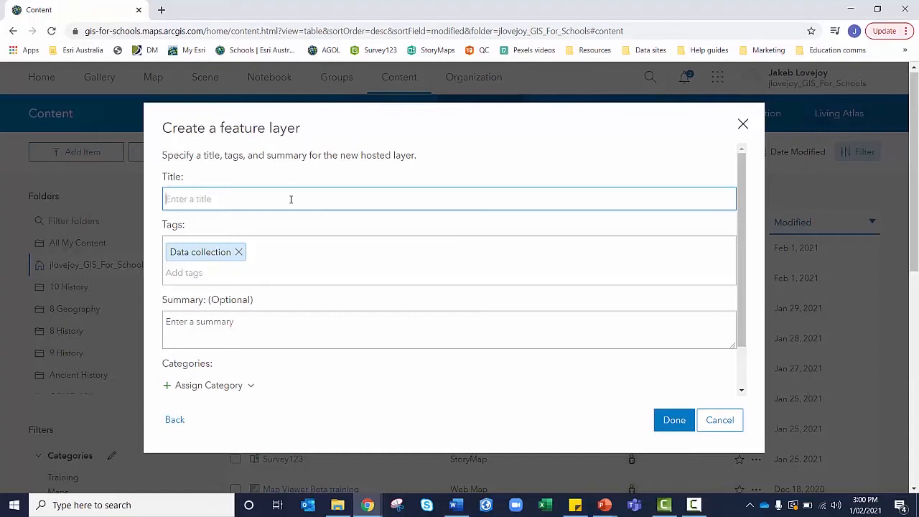
# Enter "ArcGIS Field Maps training - data collection along the Brisbane river" as the feature layer's title.
pyautogui.write('ArcGIS Field Maps ra')
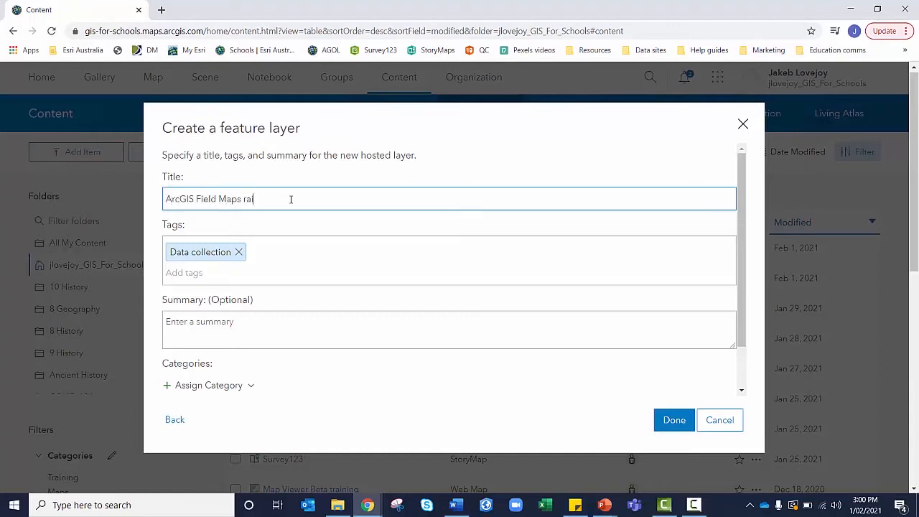
pyautogui.press('BackSpace')
pyautogui.press('BackSpace')
pyautogui.write('training - data collection along the ')
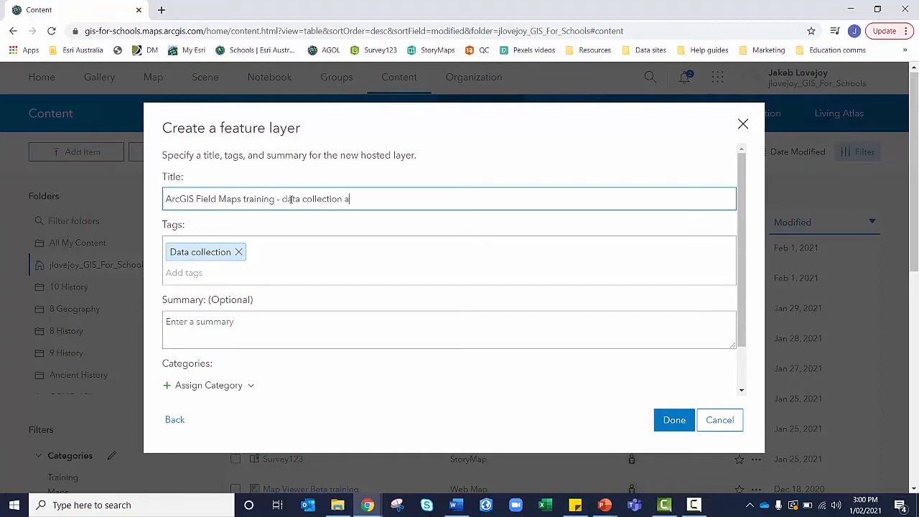
pyautogui.write('Brisbane river')
# Add the tag "Year 11 assessment task" to the feature layer.
pyautogui.click(238, 273)
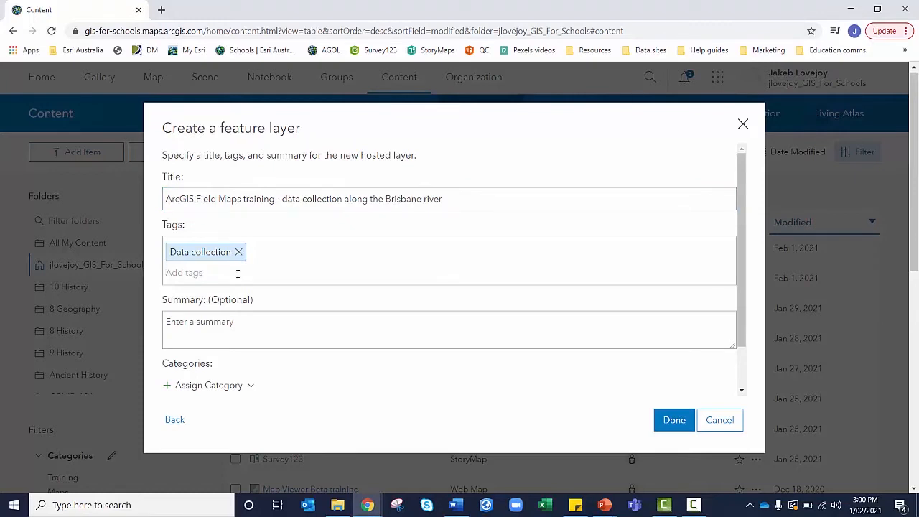
pyautogui.write('Year ')
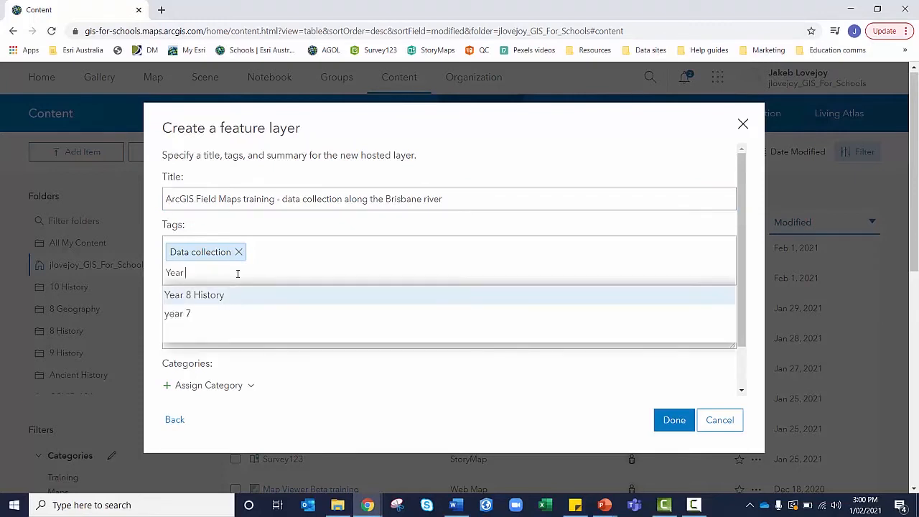
pyautogui.write('11 ass')
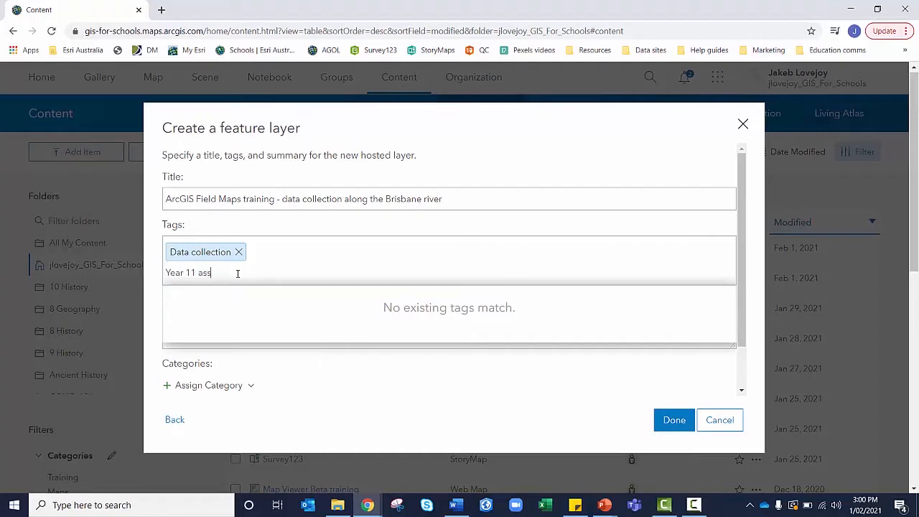
pyautogui.write('es')
pyautogui.write('task')
pyautogui.press('Return')
# Enter the summary "These feature layers have been designed for Year 11 assessment." and try to create the layer.
pyautogui.click(226, 330)
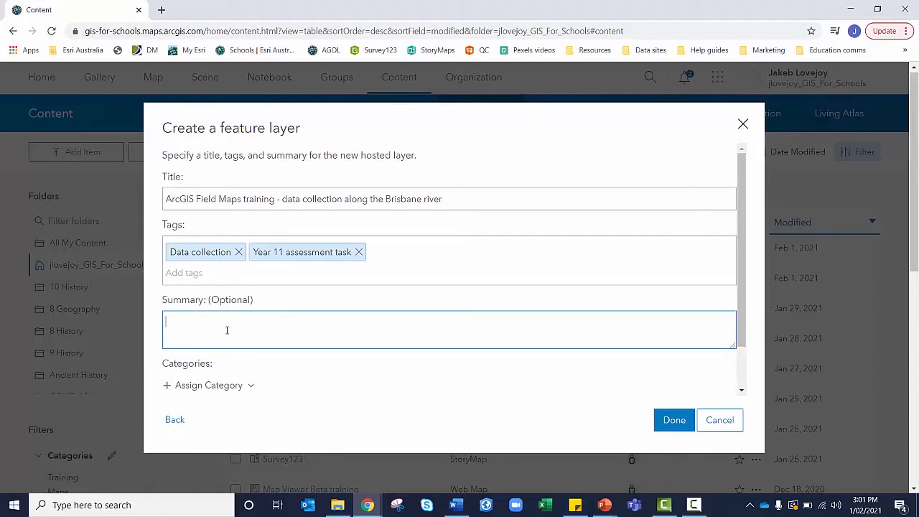
pyautogui.write('These feature layers havebeen')
pyautogui.press('BackSpace')
pyautogui.press('BackSpace')
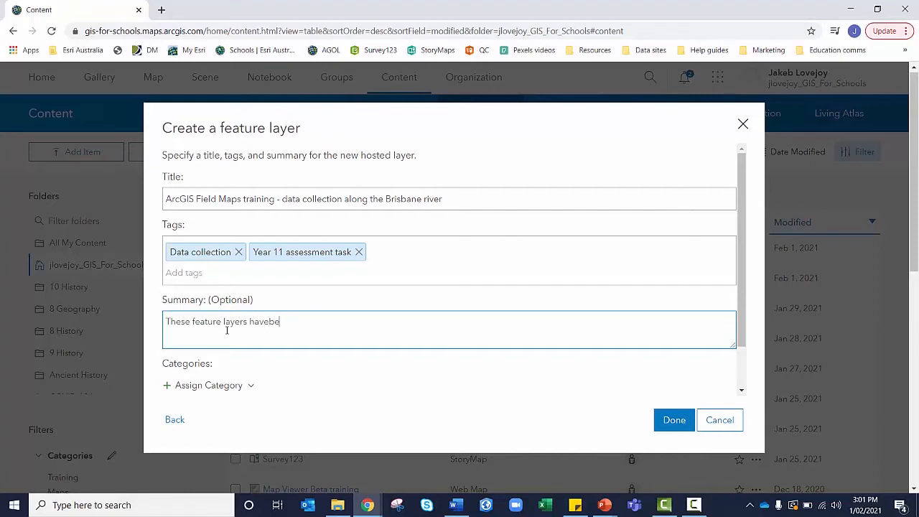
pyautogui.press('BackSpace')
pyautogui.press('BackSpace')
pyautogui.write('been designed for Year 11 assessment.')
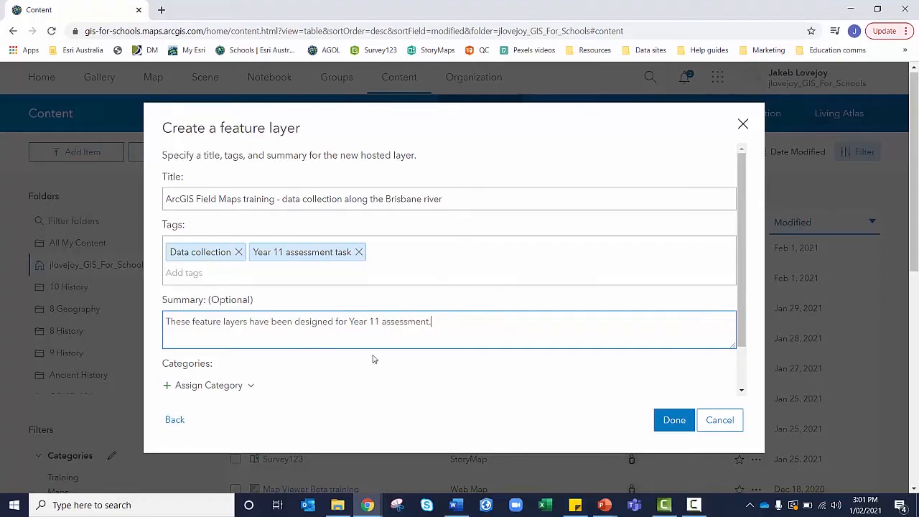
pyautogui.click(673, 421)
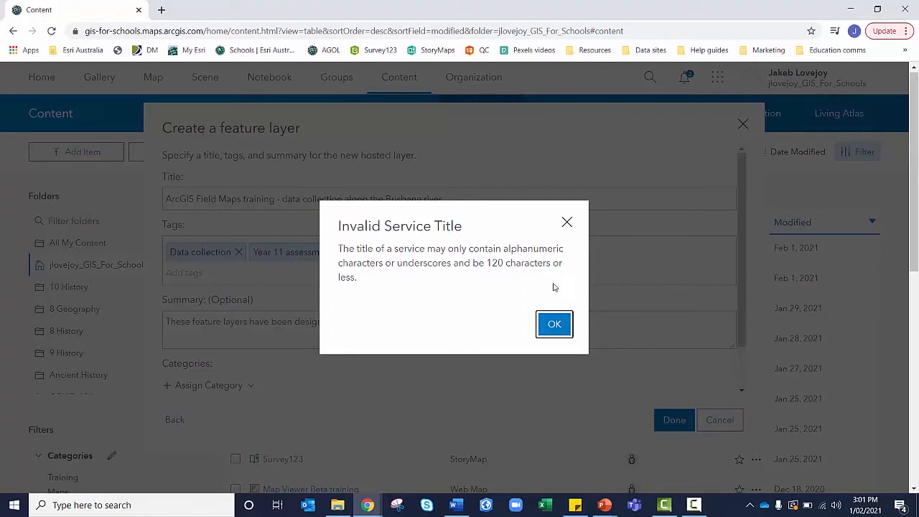
pyautogui.click(554, 325)
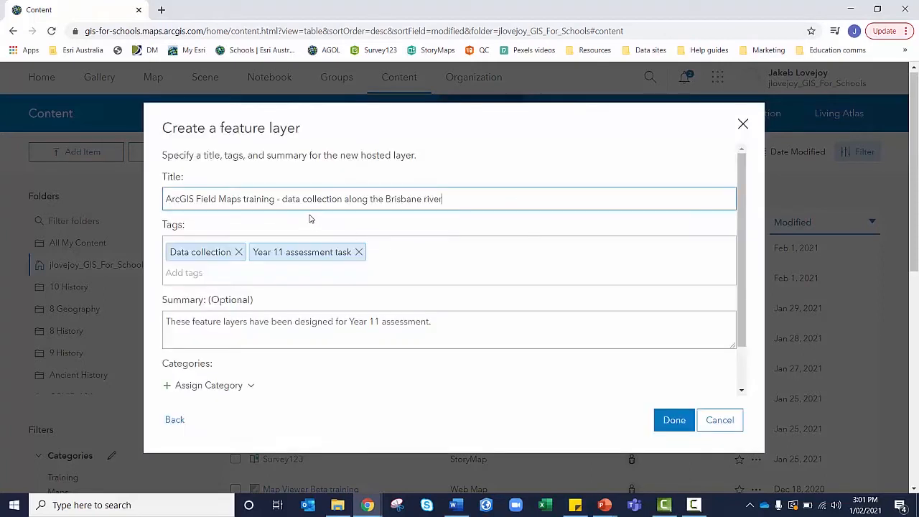
# Replace the hyphen and its surrounding spaces in the title with an underscore, and create the feature layer.
pyautogui.moveTo(280, 201); pyautogui.dragTo(276, 200)
pyautogui.press('BackSpace')
pyautogui.press('BackSpace')
pyautogui.write('_')
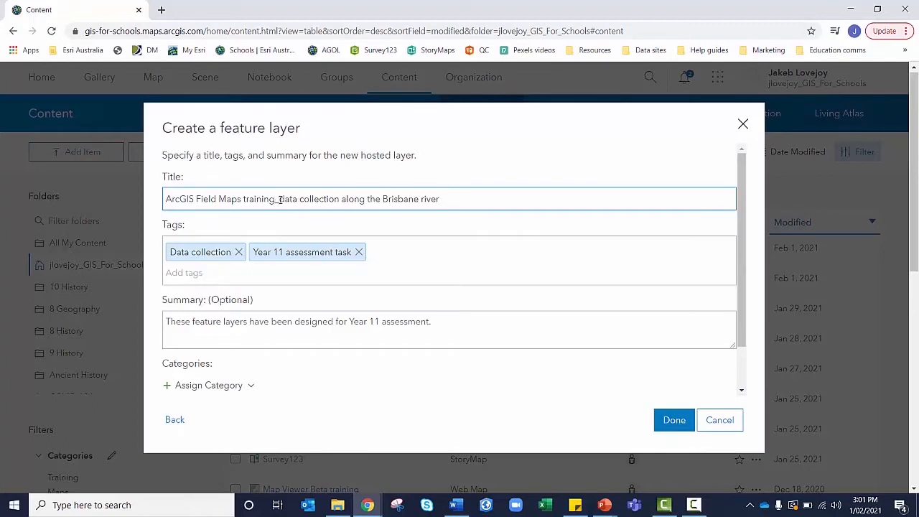
pyautogui.click(669, 419)
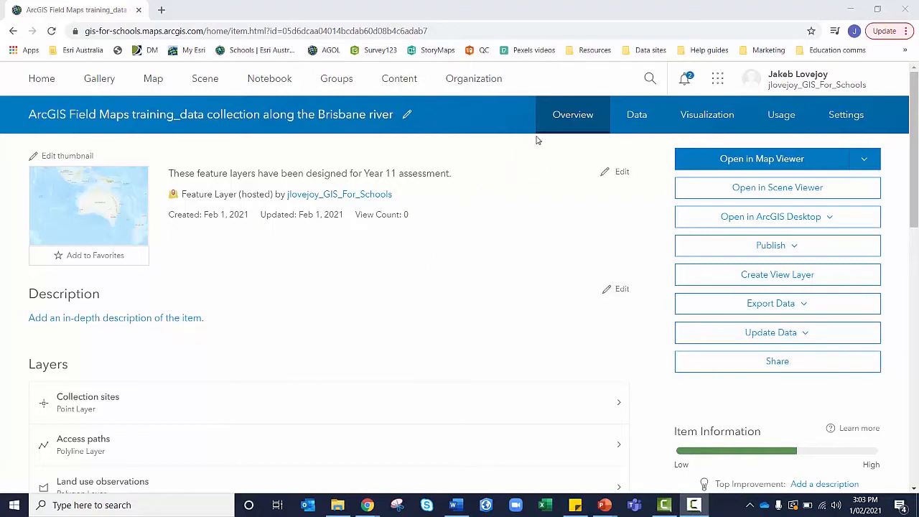
# Open the field list in the new item's data view for the Collection sites layer.
pyautogui.click(648, 121)
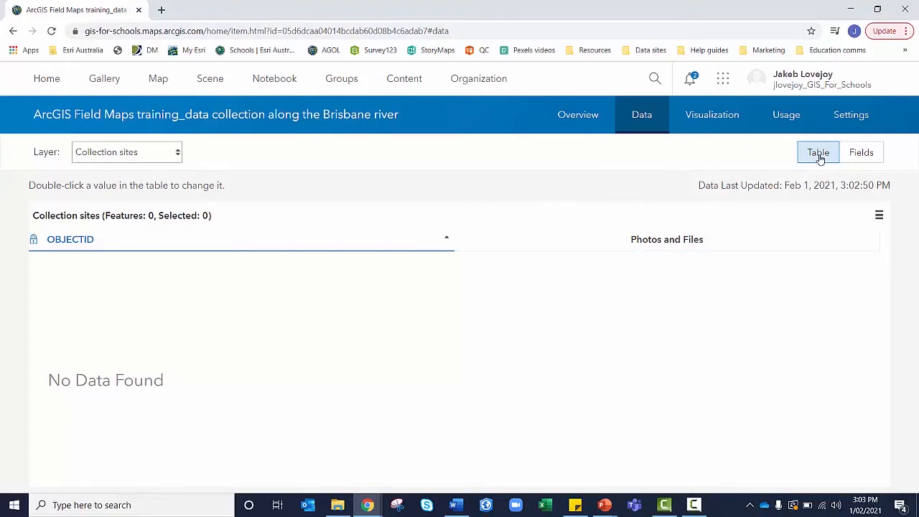
pyautogui.click(858, 156)
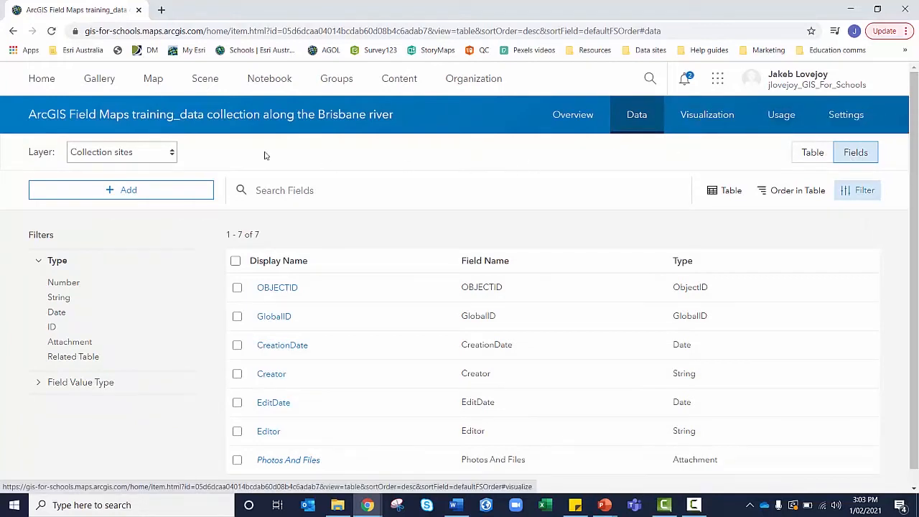
pyautogui.click(127, 154)
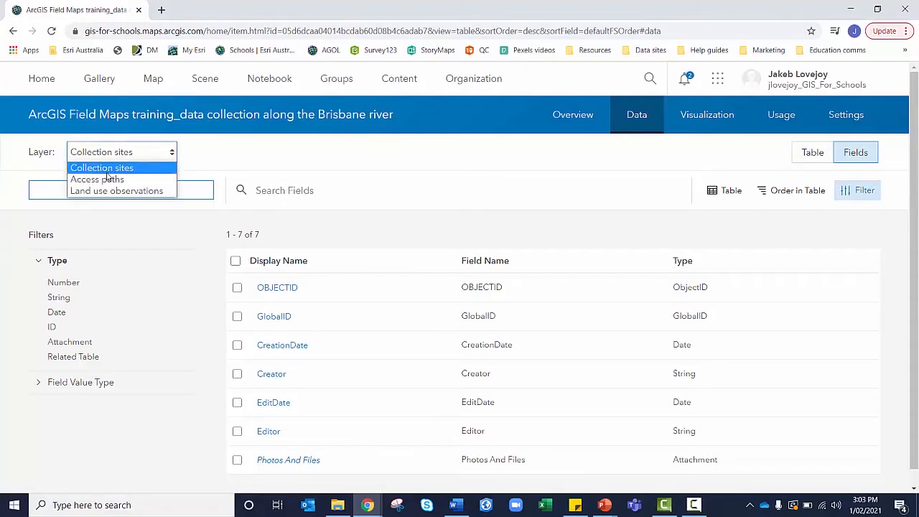
pyautogui.click(107, 172)
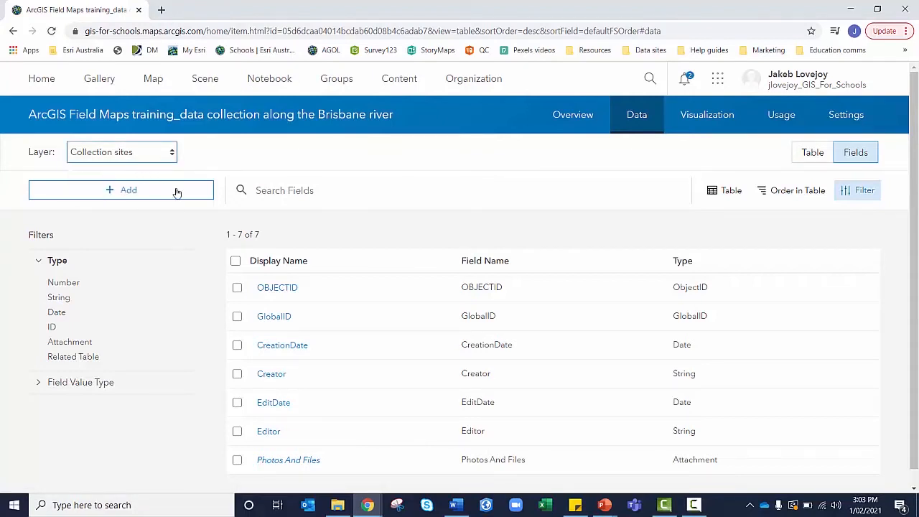
# Add an Integer field named CollectionSite with the display name "Collection Site" to the Collection sites layer.
pyautogui.click(137, 201)
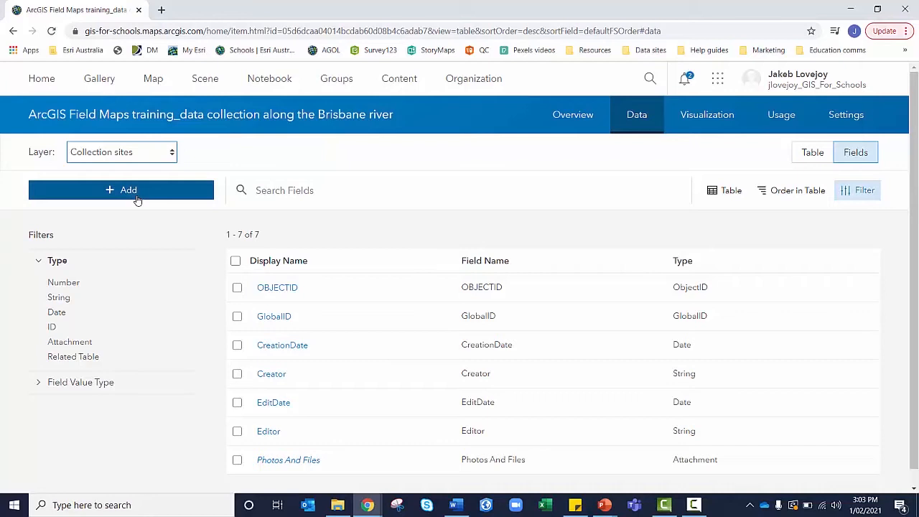
pyautogui.click(137, 201)
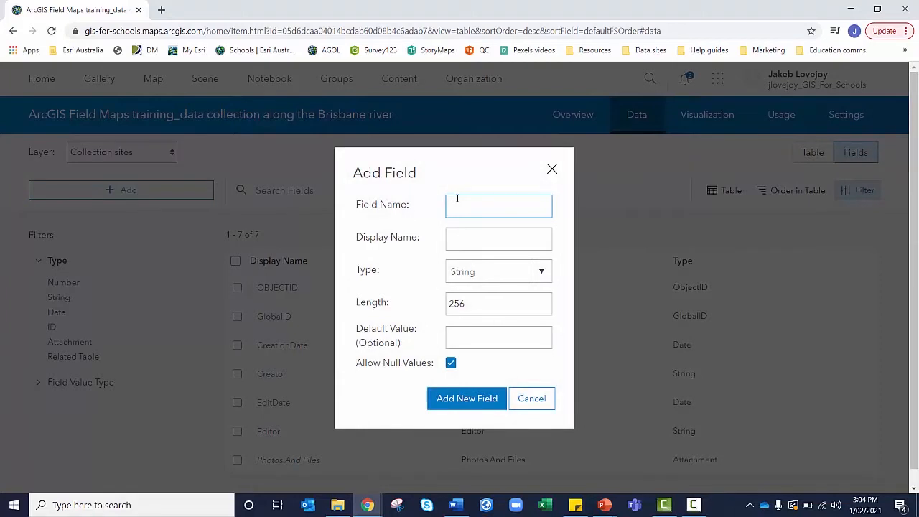
pyautogui.write('CollectionSite')
pyautogui.click(458, 236)
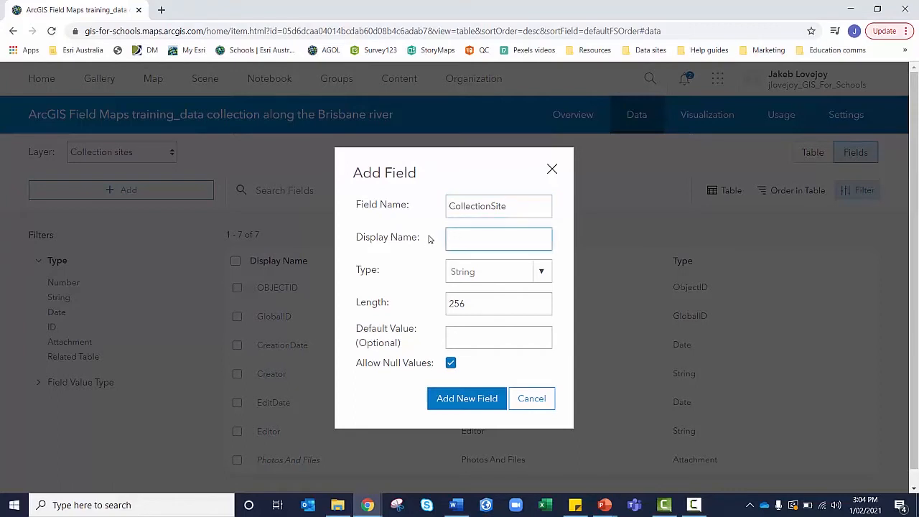
pyautogui.write('Collection Site')
pyautogui.click(470, 275)
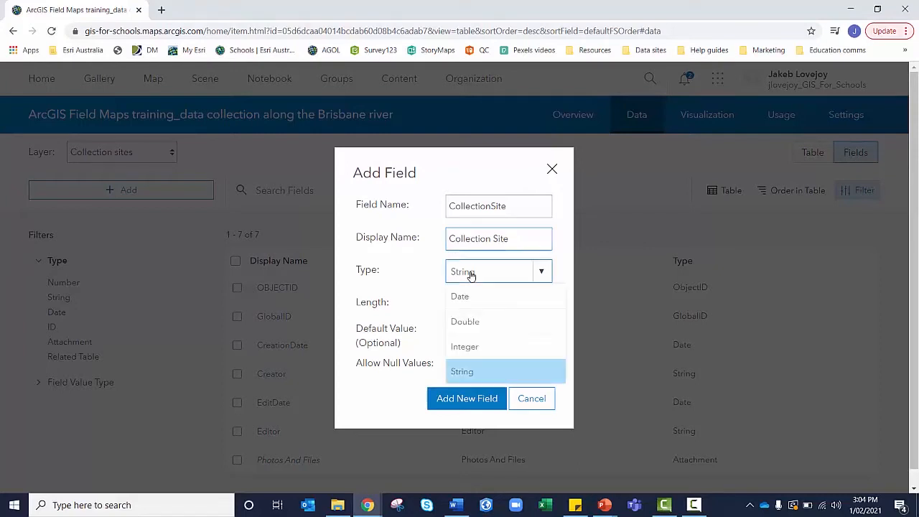
pyautogui.click(472, 346)
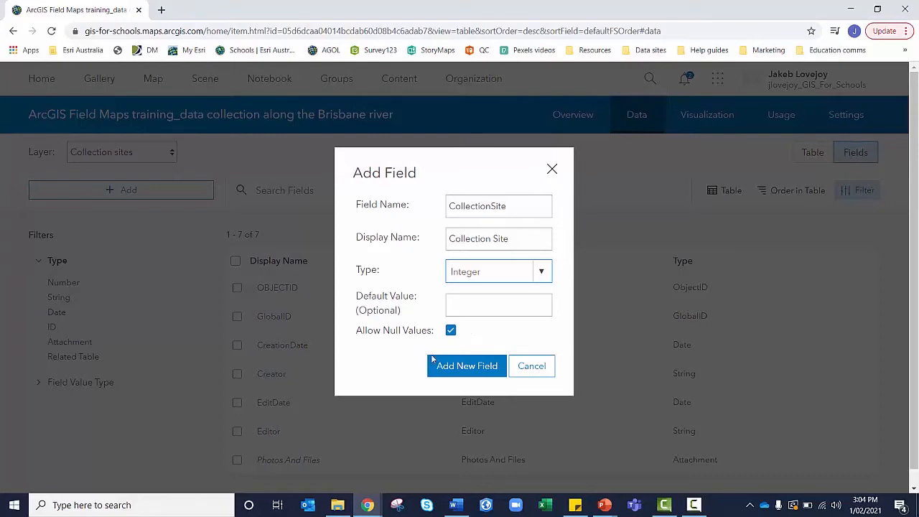
pyautogui.click(463, 372)
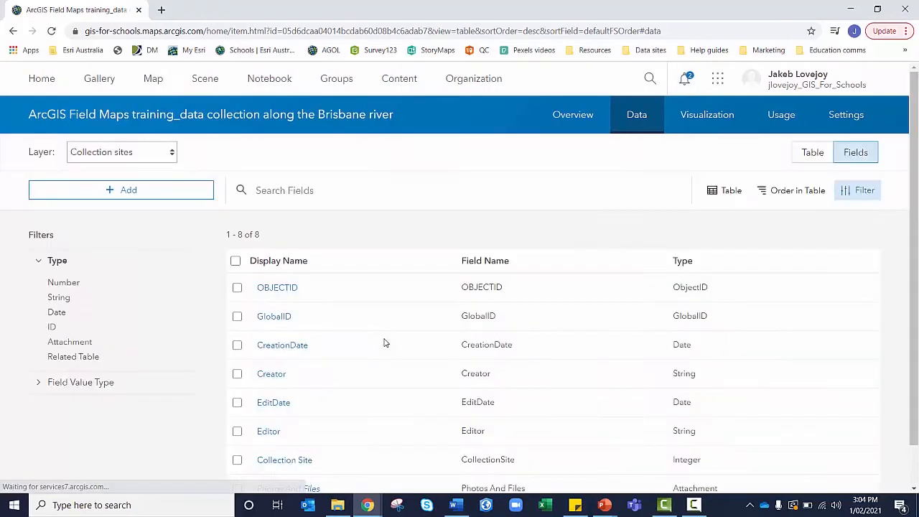
# Start a list of values for the Collection Site field with the label "Site A" and code 0.
pyautogui.scroll(-1, 383, 343)
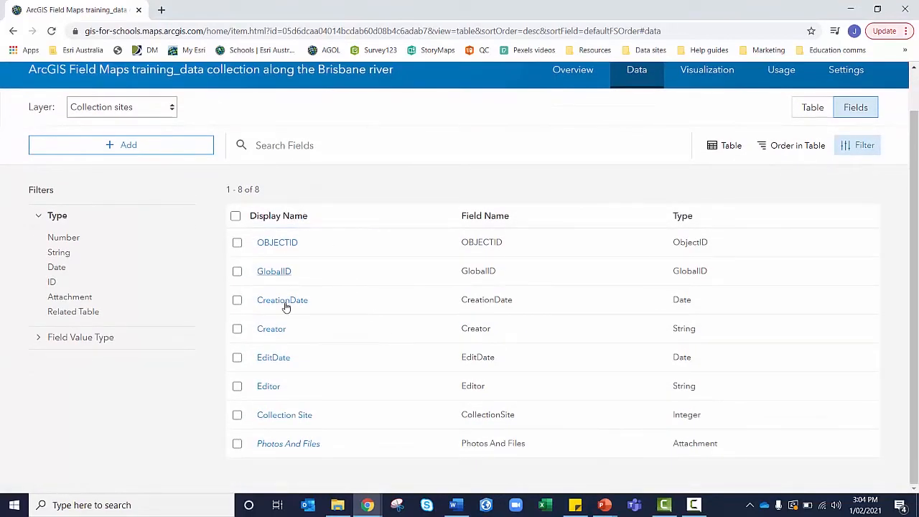
pyautogui.click(283, 420)
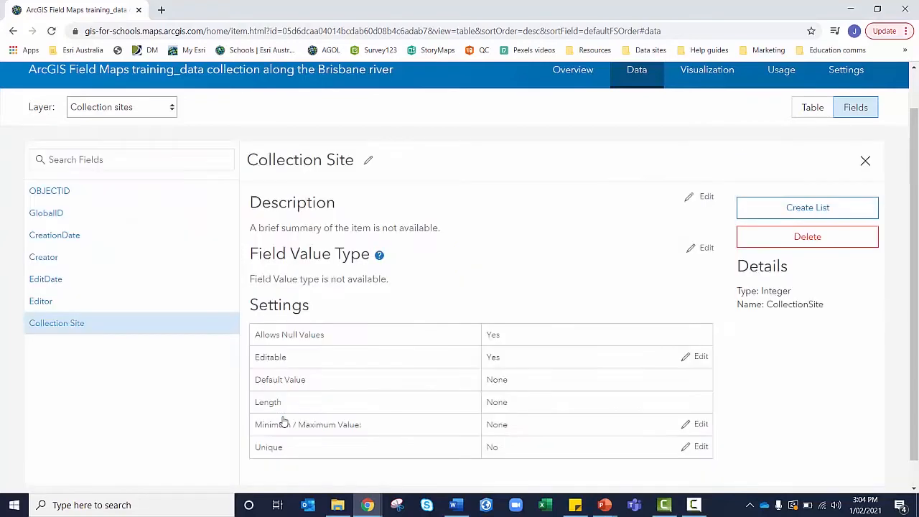
pyautogui.scroll(-1, 660, 316)
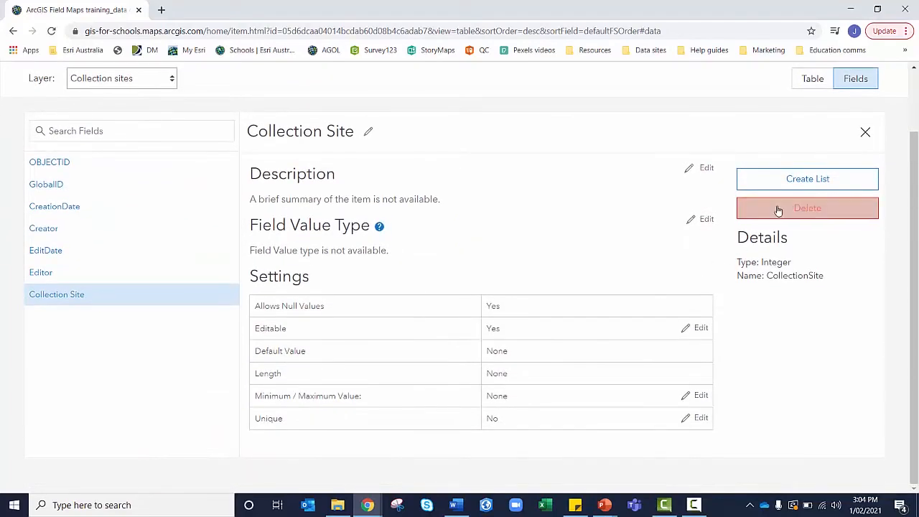
pyautogui.click(807, 179)
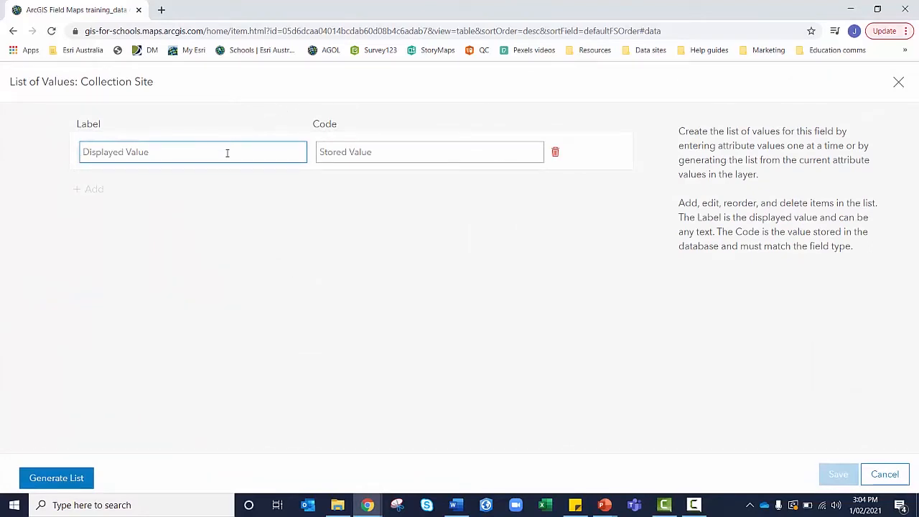
pyautogui.write('Site A')
pyautogui.press('Tab')
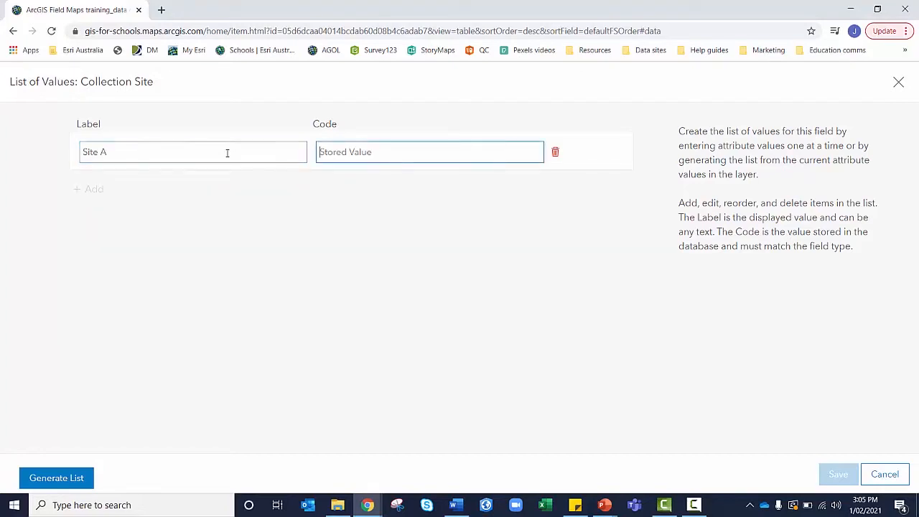
pyautogui.write('0')
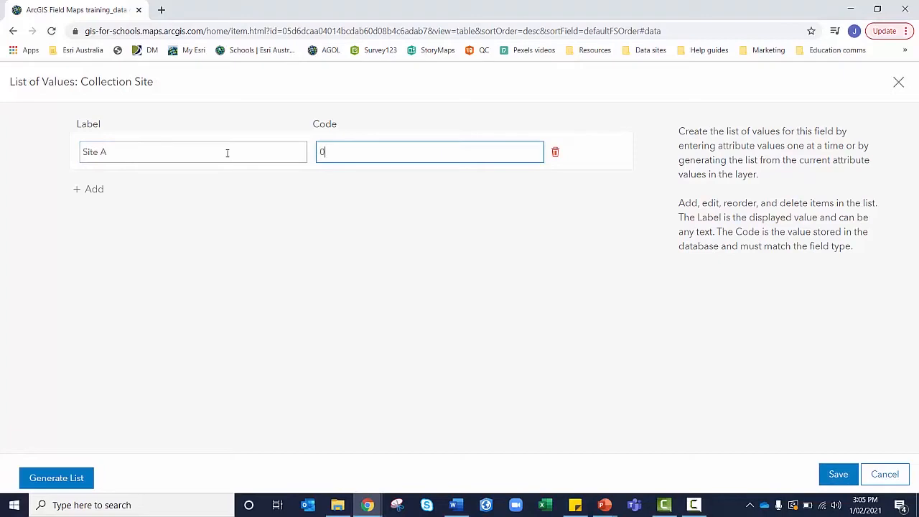
# Add "Site B" with code 1 and "Site C" with code 2 to the Collection Site list of values.
pyautogui.click(83, 191)
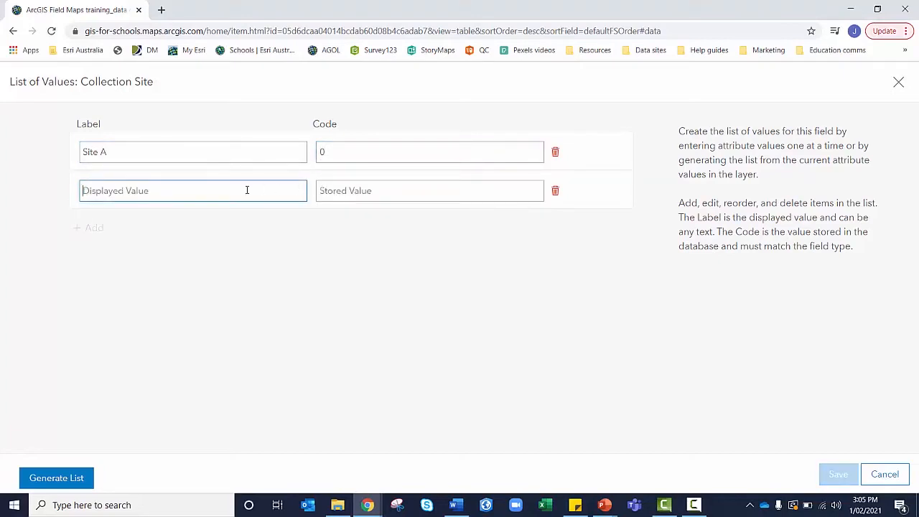
pyautogui.write('Site B')
pyautogui.press('Tab')
pyautogui.write('1')
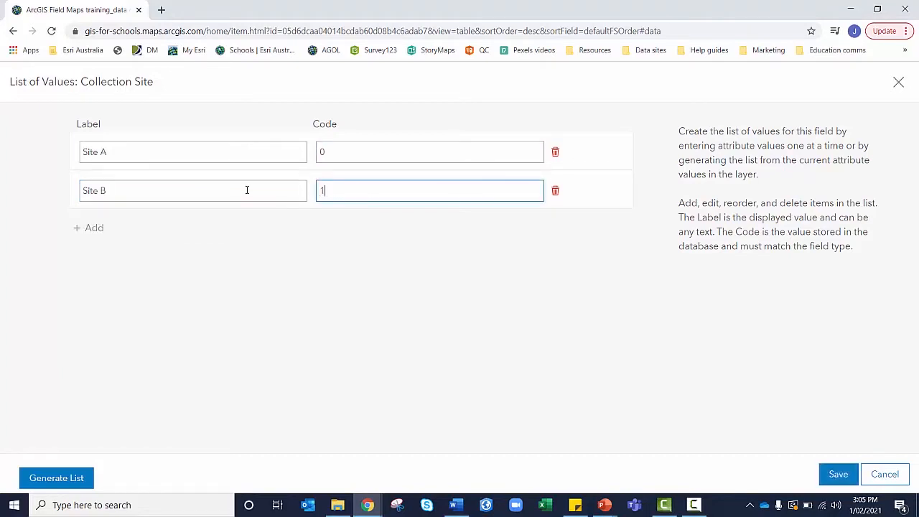
pyautogui.click(94, 228)
pyautogui.write('Site C')
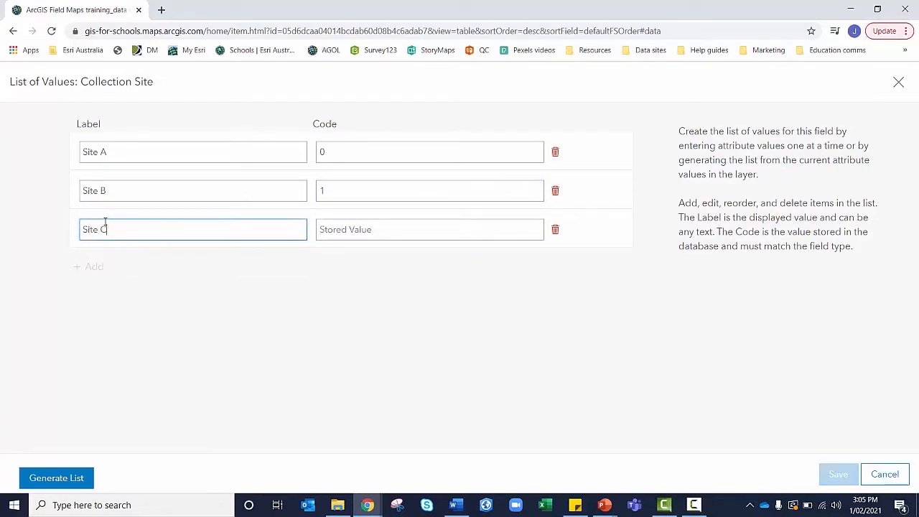
pyautogui.press('Tab')
pyautogui.write('2')
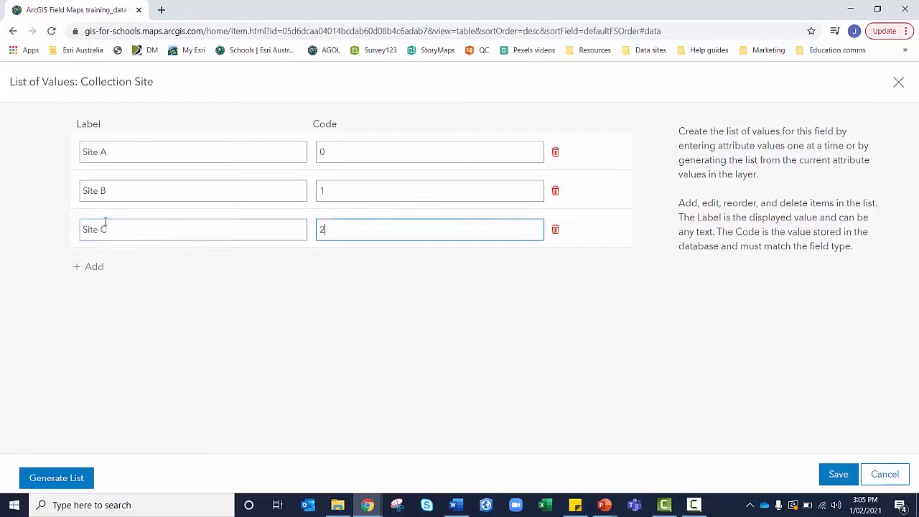
# Save the Collection Site list of values and return to the layer's field list.
pyautogui.click(314, 345)
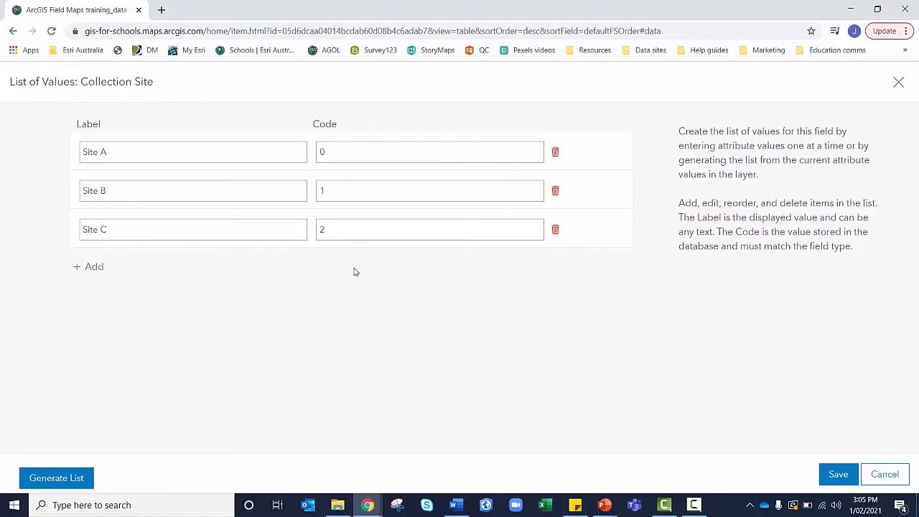
pyautogui.click(839, 475)
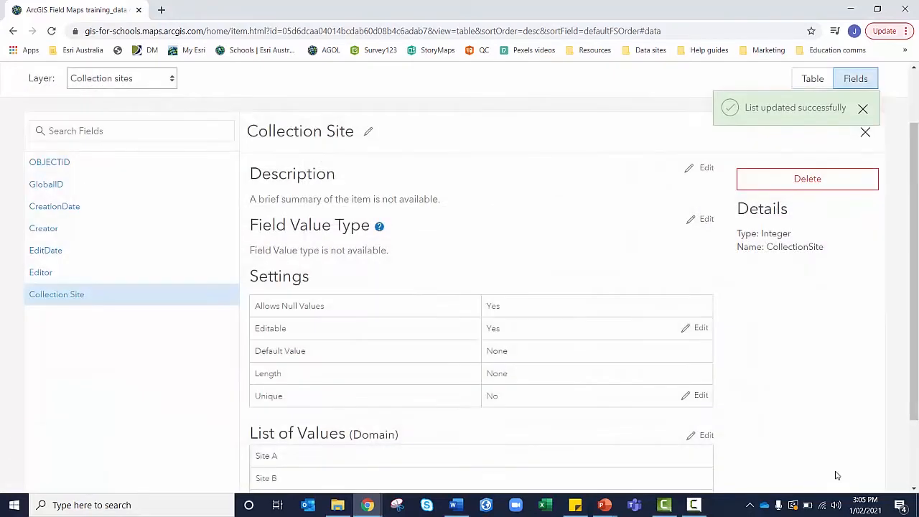
pyautogui.click(863, 110)
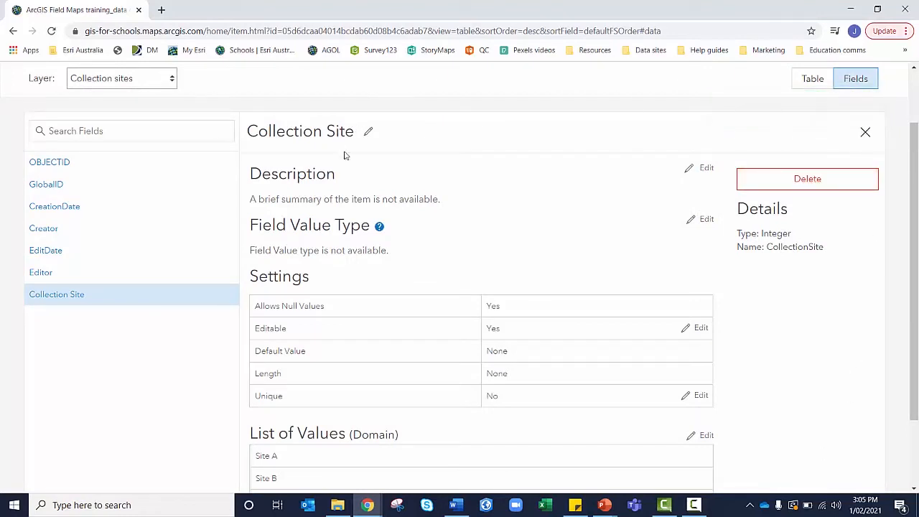
pyautogui.scroll(1, 412, 242)
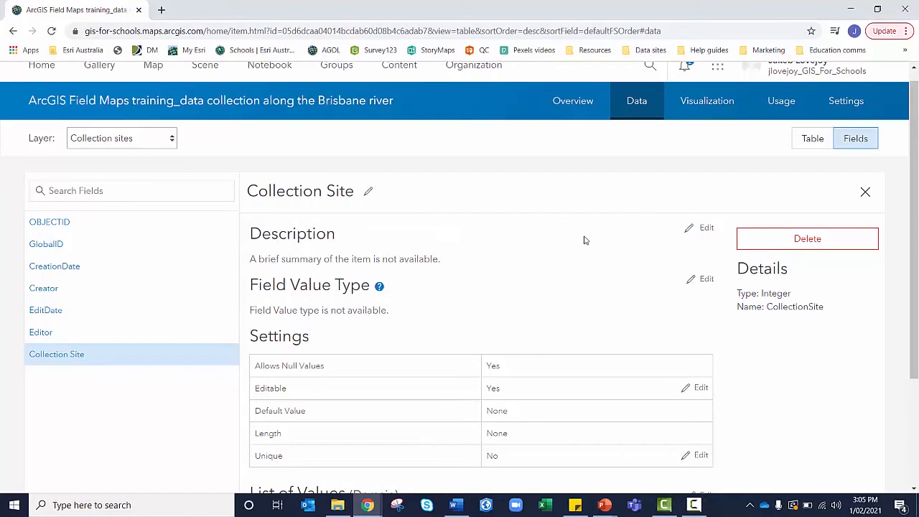
pyautogui.click(865, 192)
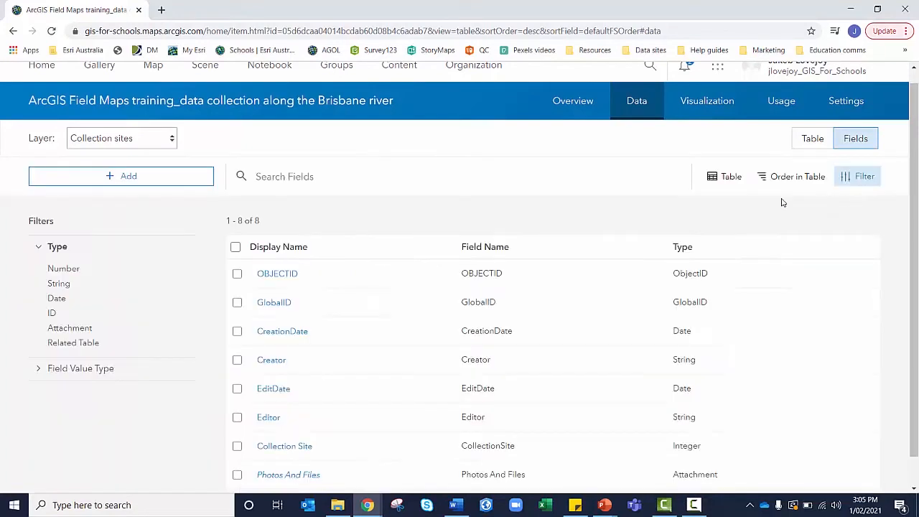
# Add a Double field named pHLevel with the display name "pH Level" to the Collection sites layer.
pyautogui.click(82, 180)
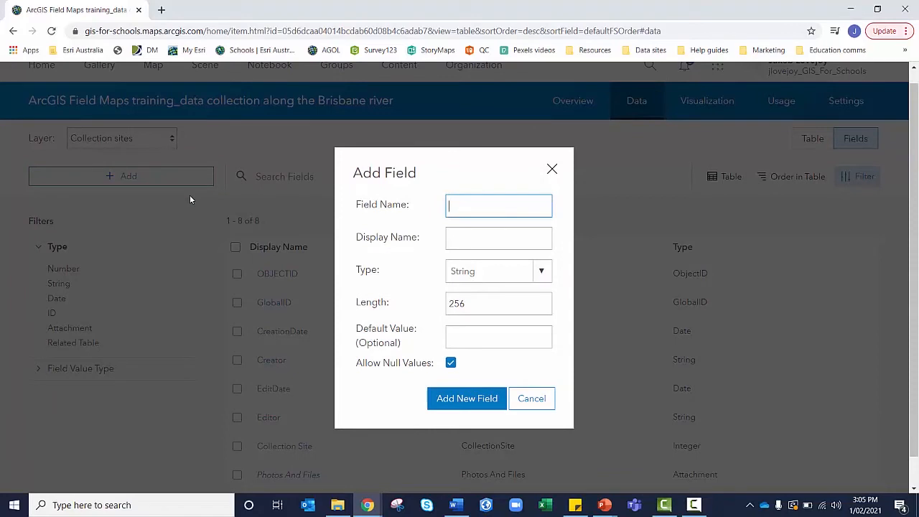
pyautogui.write('pHLevel')
pyautogui.press('Tab')
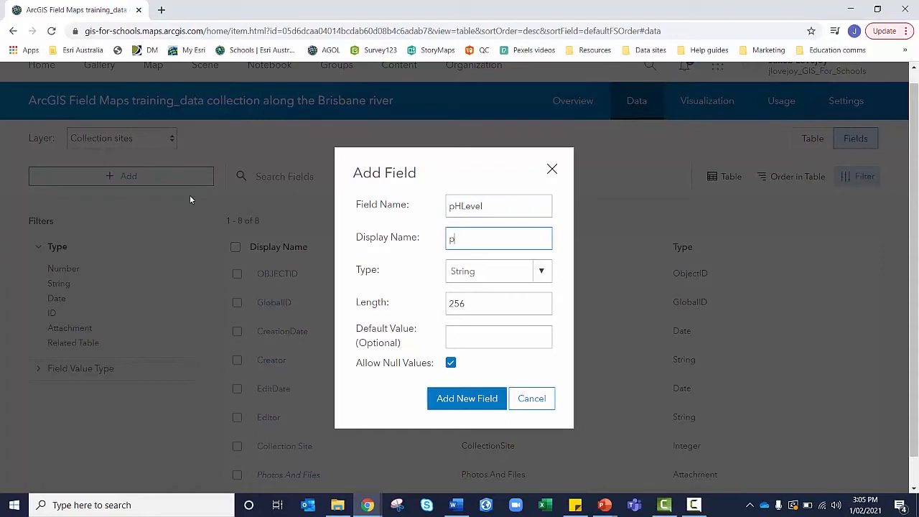
pyautogui.write('pH Level')
pyautogui.click(463, 278)
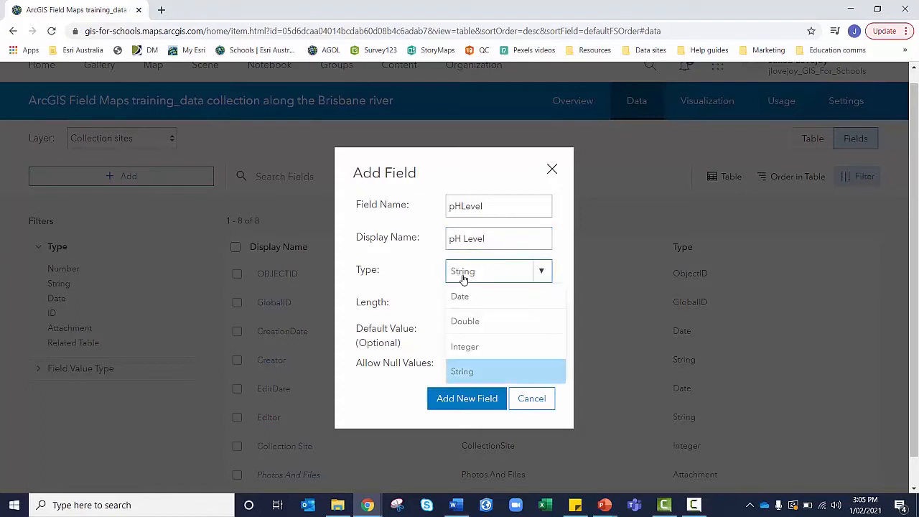
pyautogui.click(467, 322)
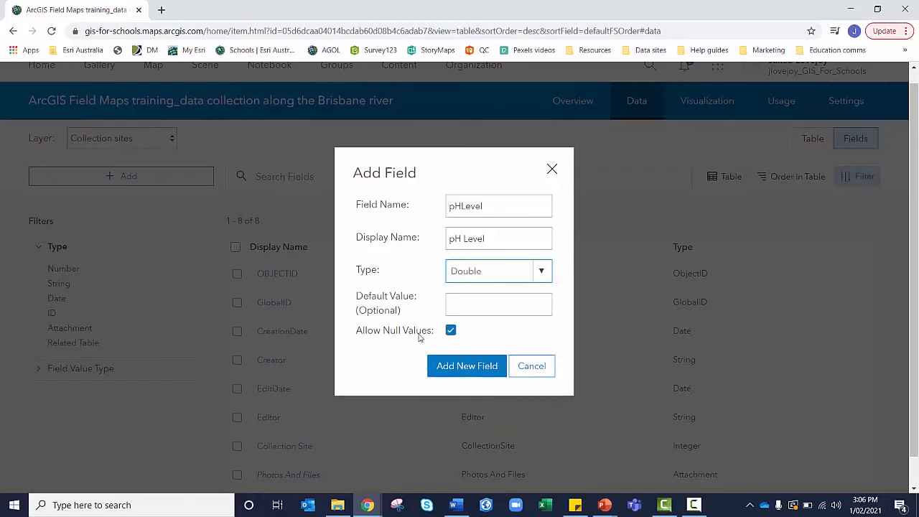
pyautogui.click(448, 366)
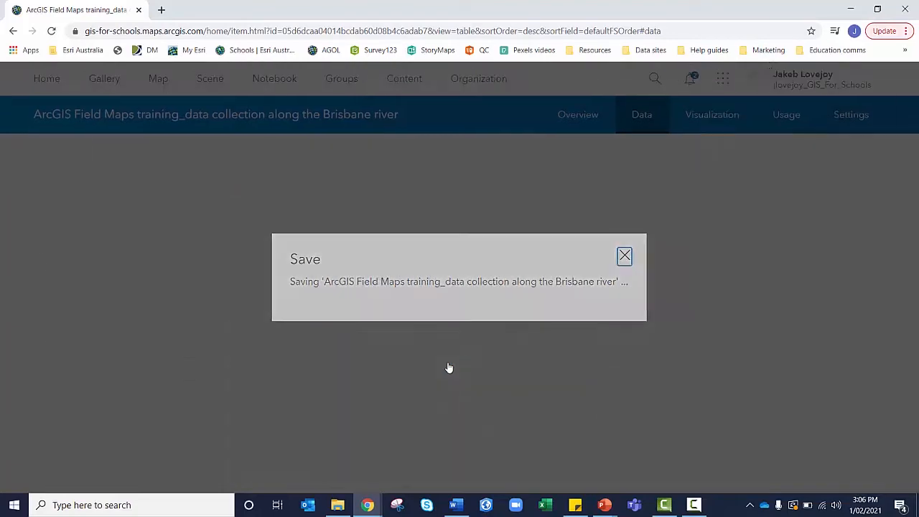
# Add an Integer field named WaterTurbidity with the display name "Water Turbidity" to the Collection sites layer.
pyautogui.scroll(-1, 450, 367)
pyautogui.scroll(-1, 447, 366)
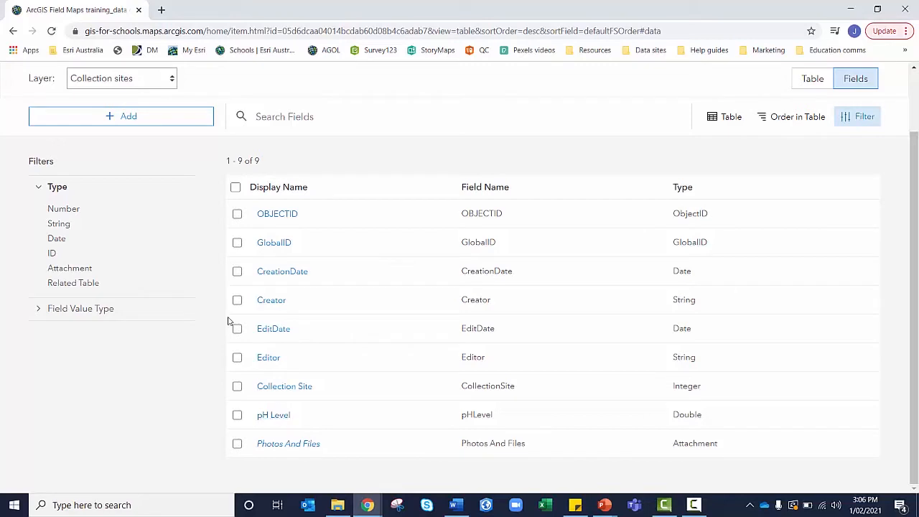
pyautogui.click(165, 115)
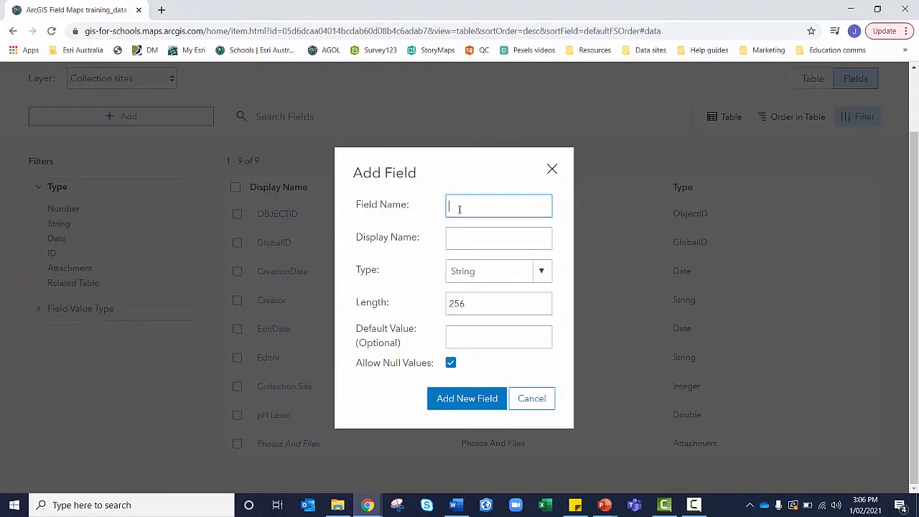
pyautogui.write('WaterTurbidity')
pyautogui.press('Tab')
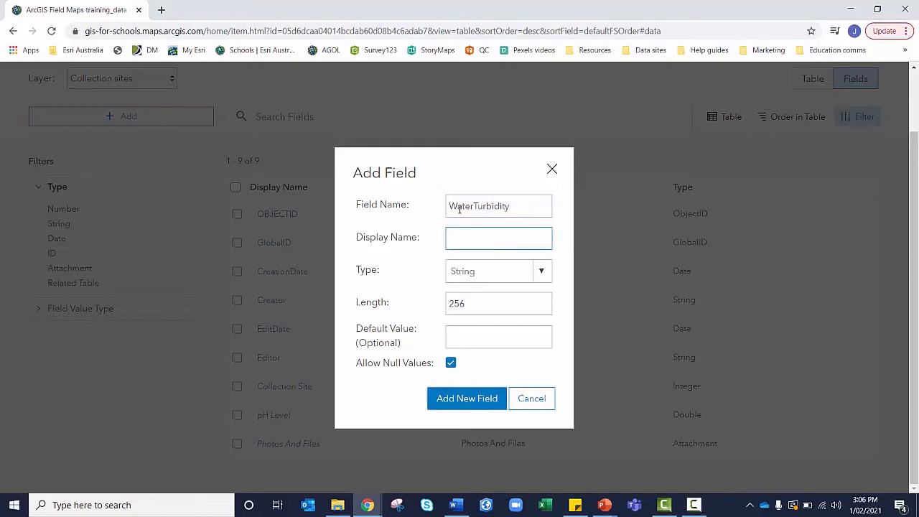
pyautogui.write('Water Turbidity')
pyautogui.click(539, 270)
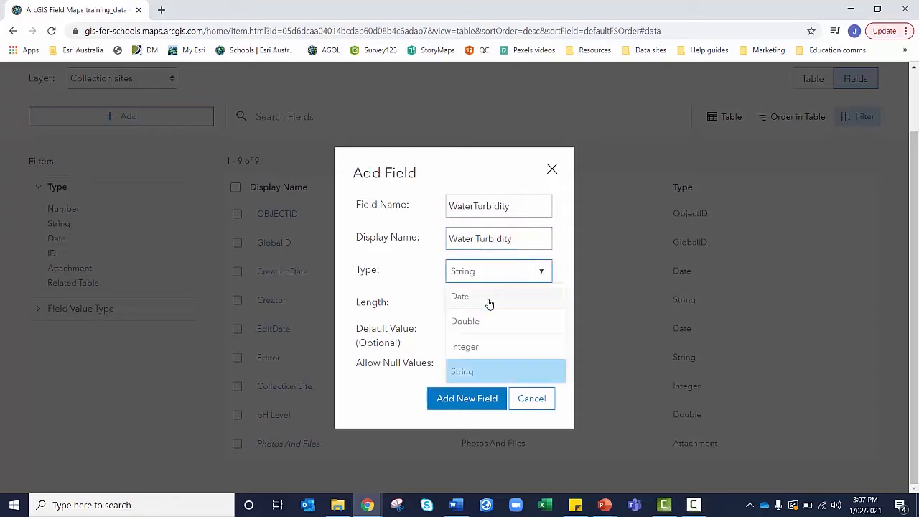
pyautogui.click(463, 346)
pyautogui.click(457, 368)
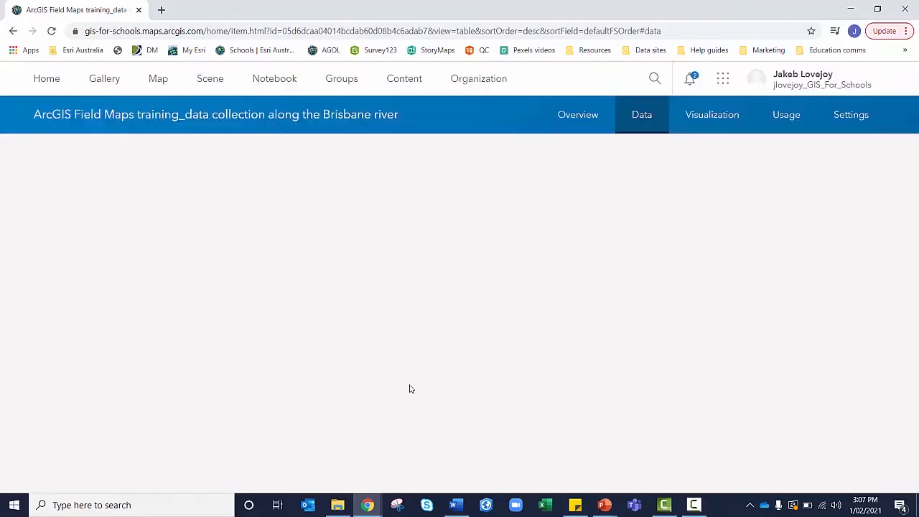
# Create a list of values for the Water Turbidity field, starting with "Very cloudy (deep brown with significant particles)" as code 0.
pyautogui.scroll(-2, 345, 375)
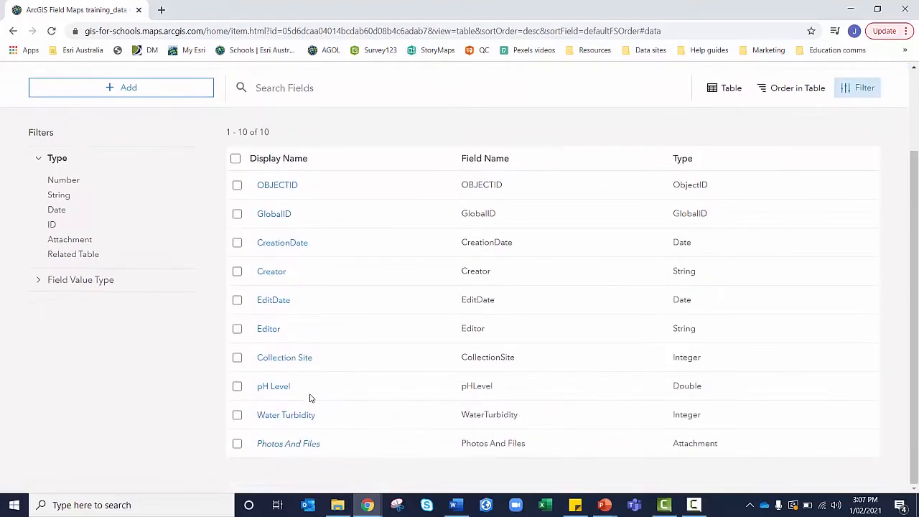
pyautogui.click(286, 415)
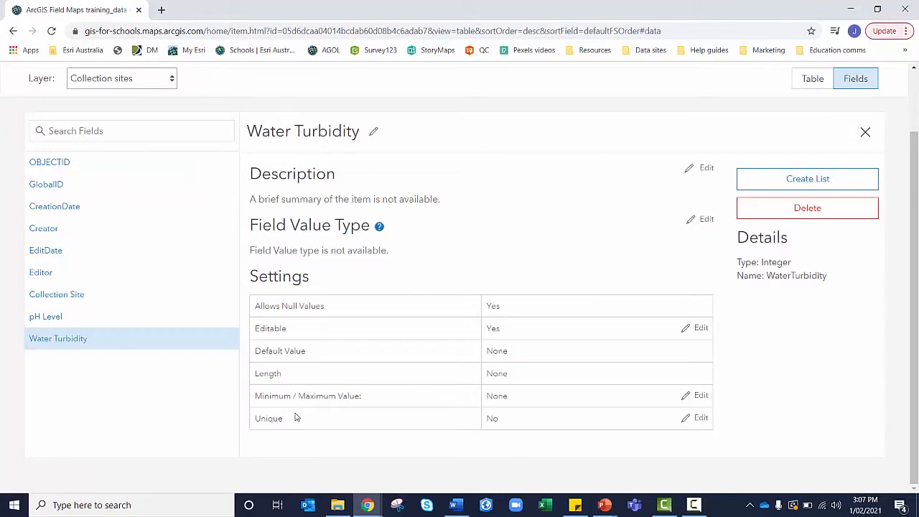
pyautogui.click(777, 184)
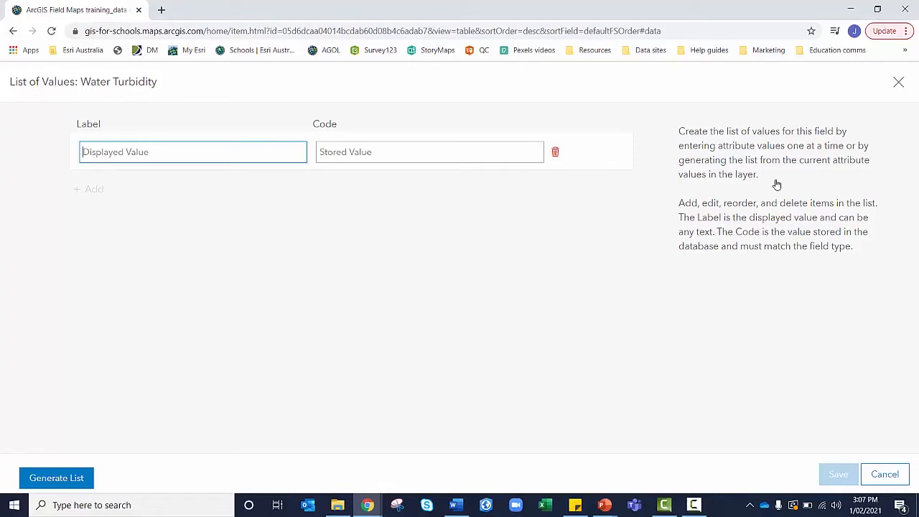
pyautogui.write('Very cl')
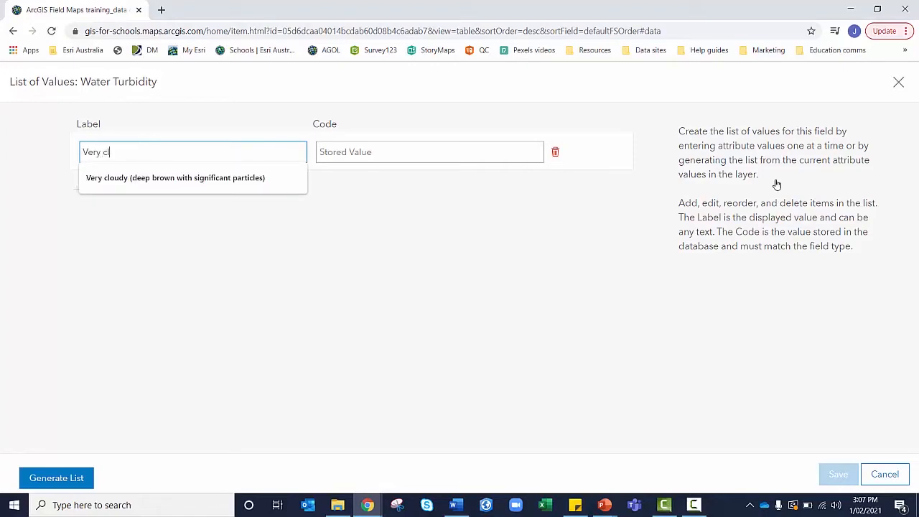
pyautogui.write('oudy')
pyautogui.click(272, 180)
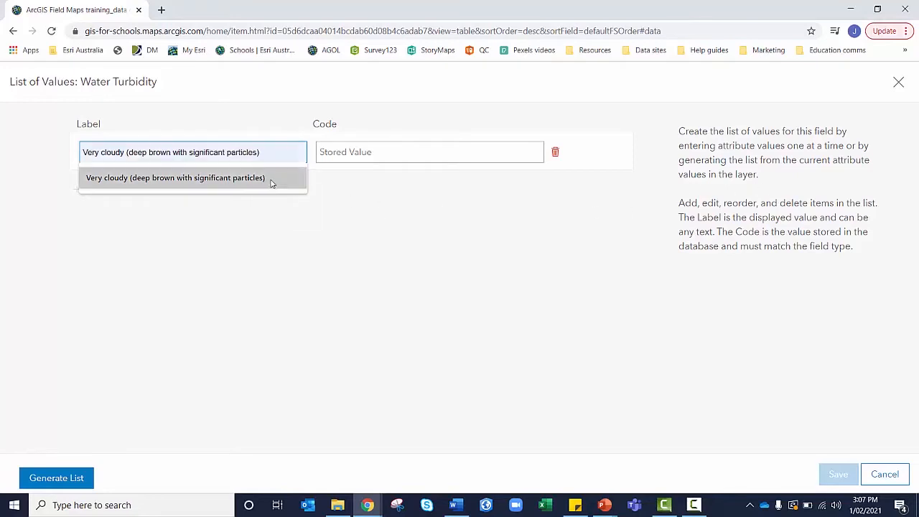
pyautogui.click(209, 178)
pyautogui.click(355, 150)
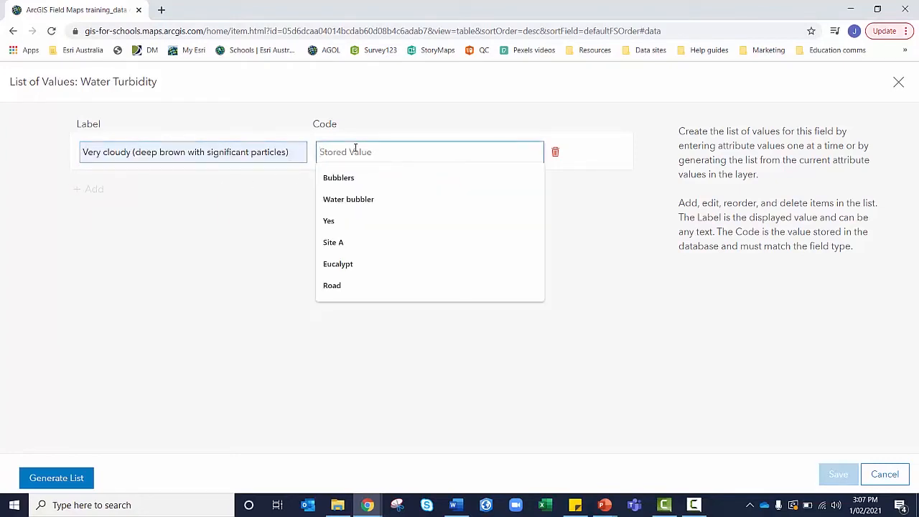
pyautogui.write('0')
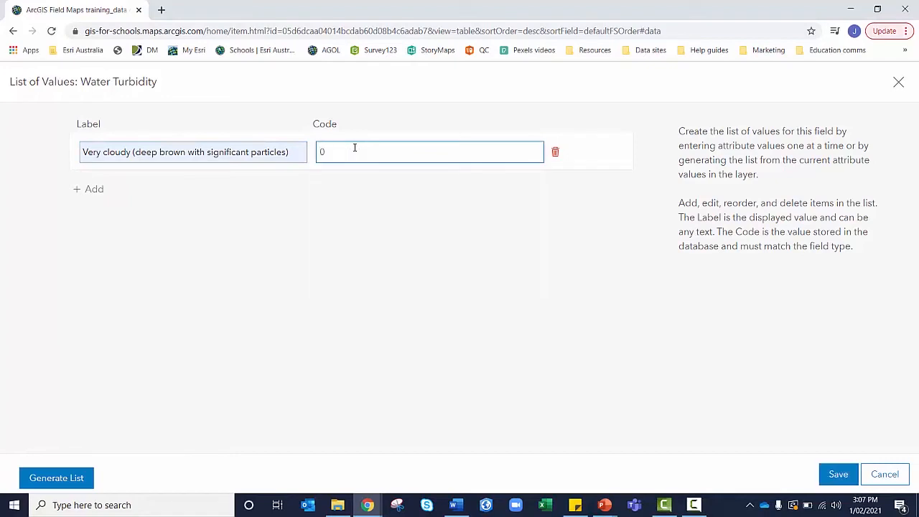
# Add "Cloudy (Significant colour and particles but slight visibility)" with code 1 to the Water Turbidity list of values.
pyautogui.click(103, 190)
pyautogui.write('C')
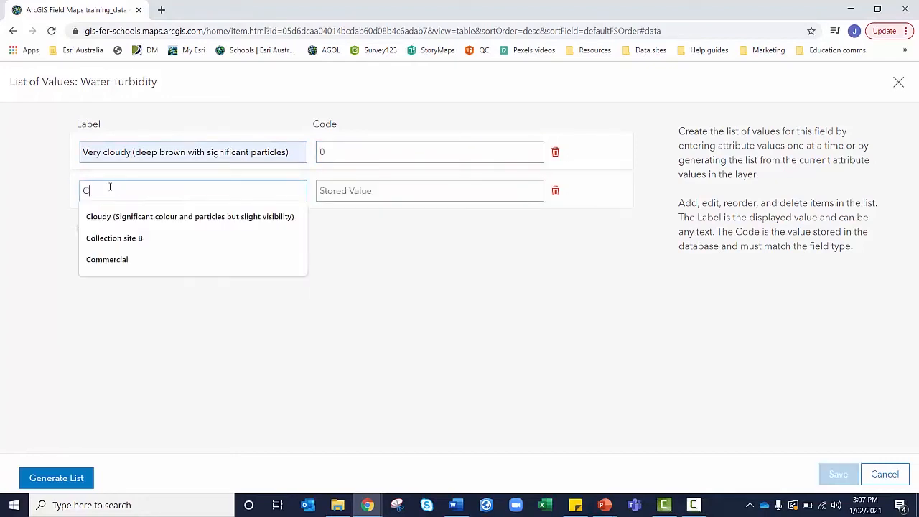
pyautogui.click(124, 217)
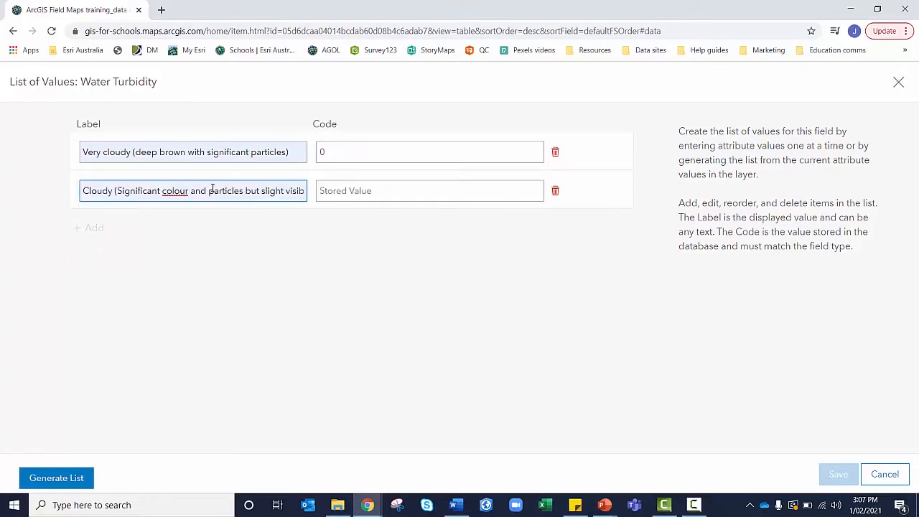
pyautogui.click(325, 190)
pyautogui.write('1')
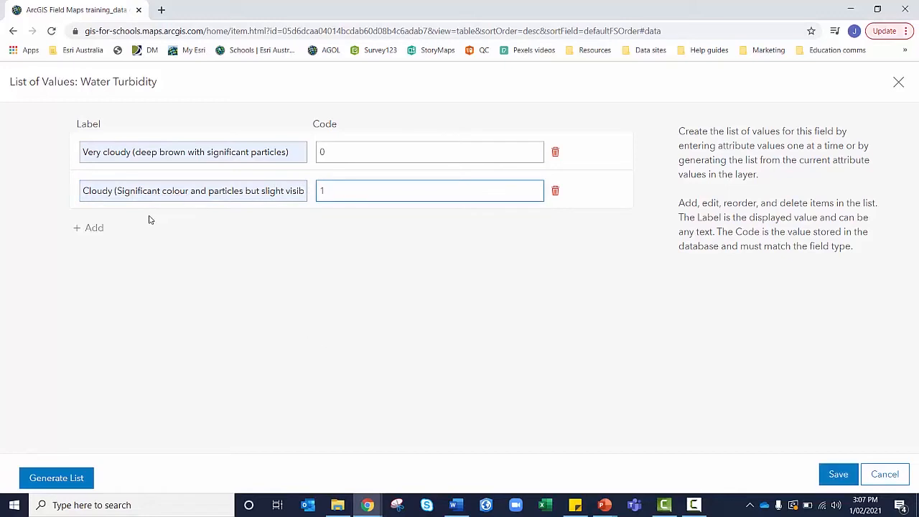
# Add "Partially cloudy (Some colour and obvious particles)" with code 2 to the Water Turbidity list of values.
pyautogui.click(92, 228)
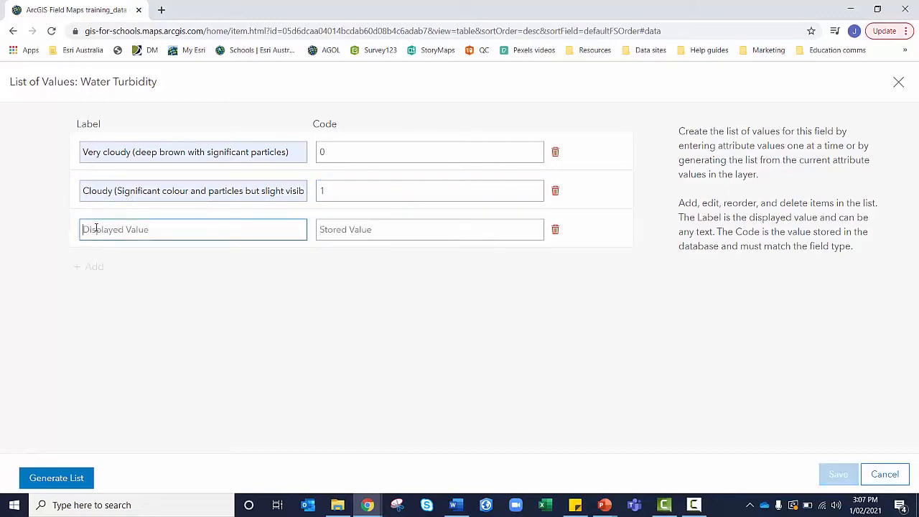
pyautogui.write('Par')
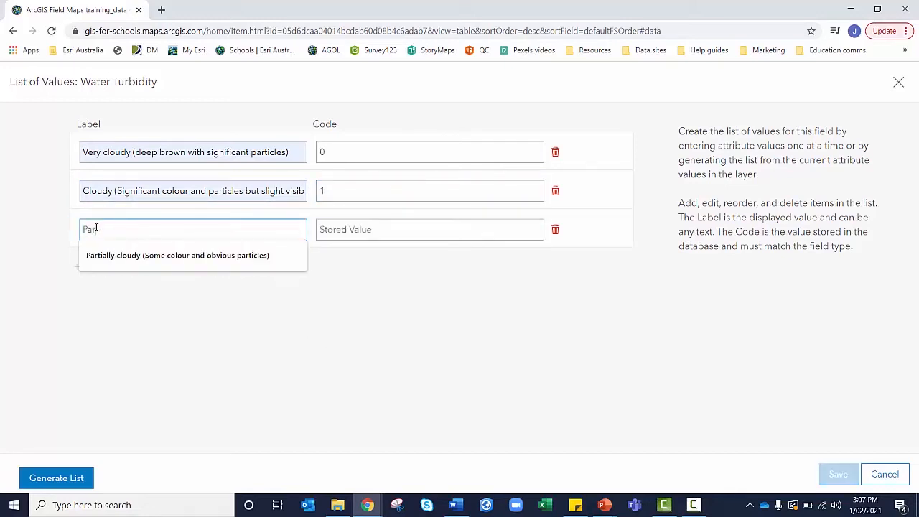
pyautogui.click(115, 257)
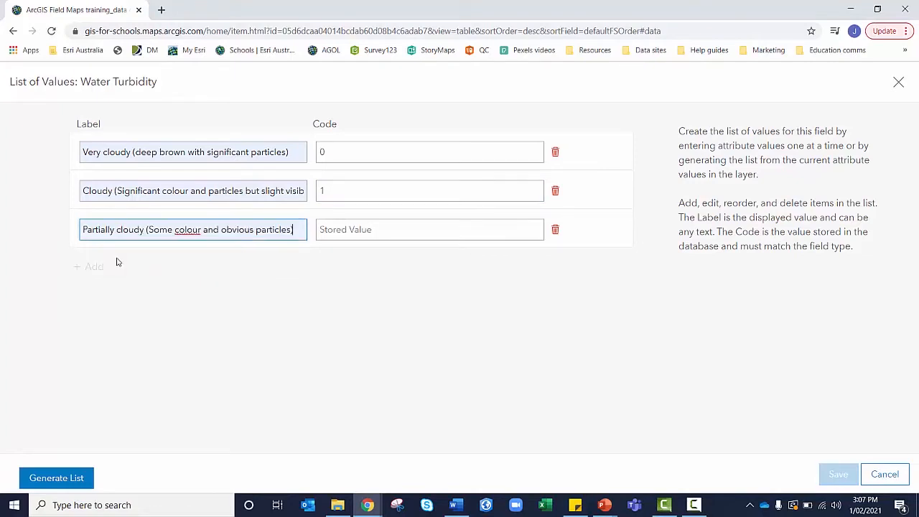
pyautogui.click(329, 230)
pyautogui.write('2')
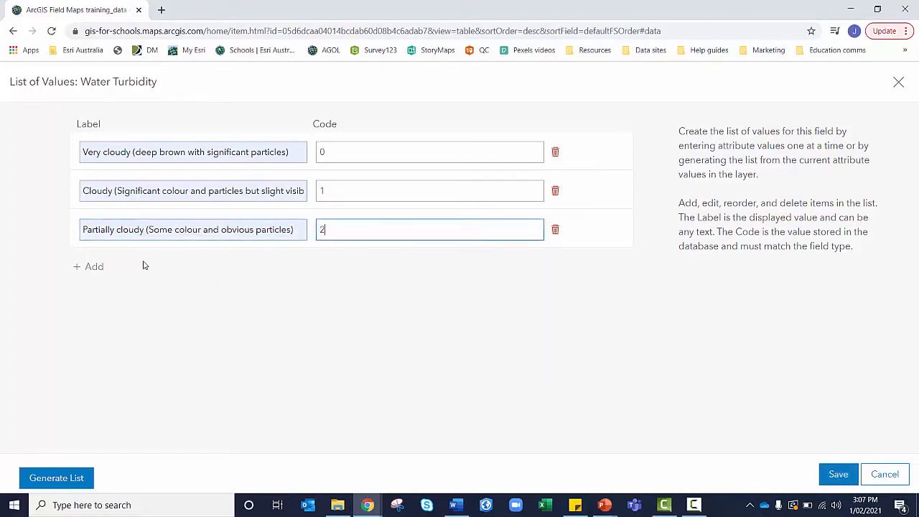
# Add "Partially clear (Coloured tinge, fewer particles)" with code 3 to the Water Turbidity list of values.
pyautogui.click(83, 266)
pyautogui.write('Par')
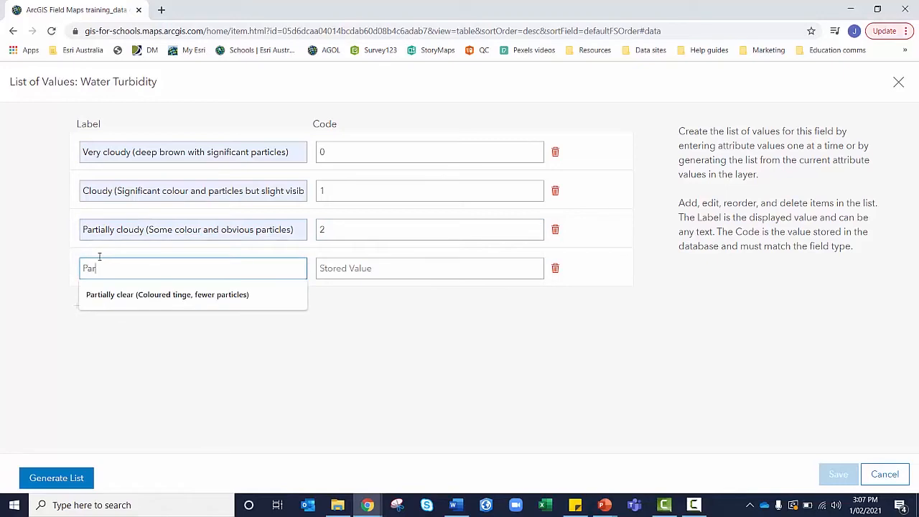
pyautogui.click(108, 295)
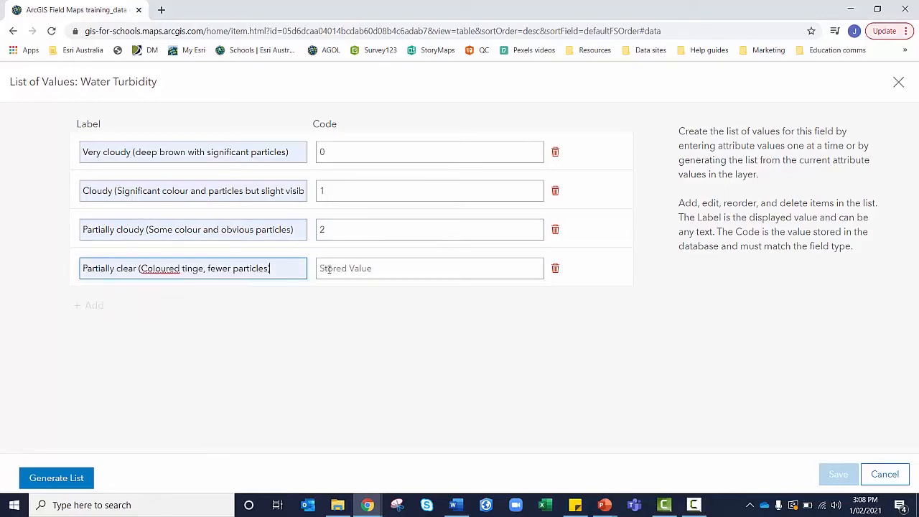
pyautogui.press('Tab')
pyautogui.write('3')
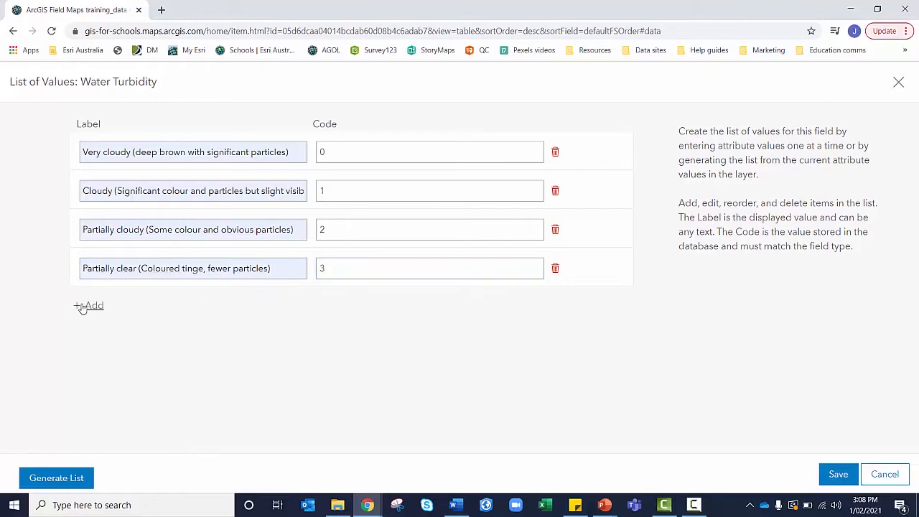
# Add "Clear (No colour, fewer particles)" with code 4 to the Water Turbidity list of values.
pyautogui.click(85, 305)
pyautogui.write('clear')
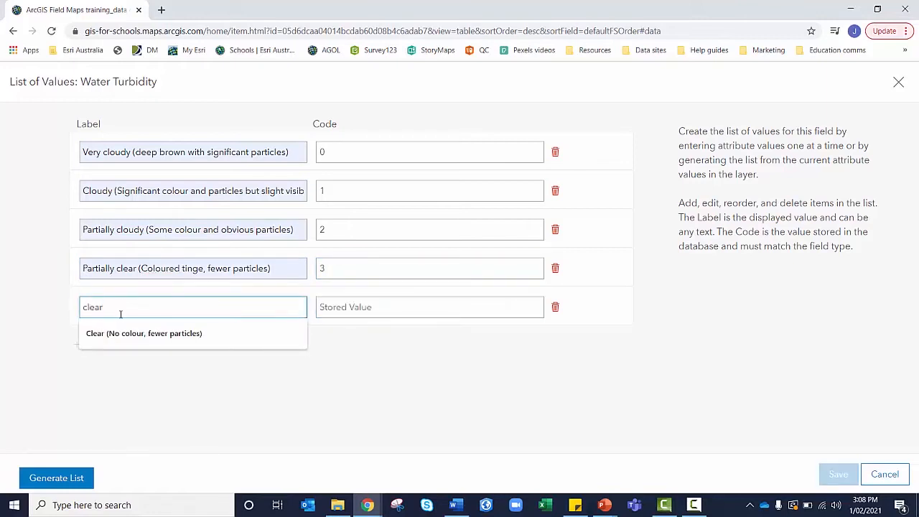
pyautogui.click(129, 336)
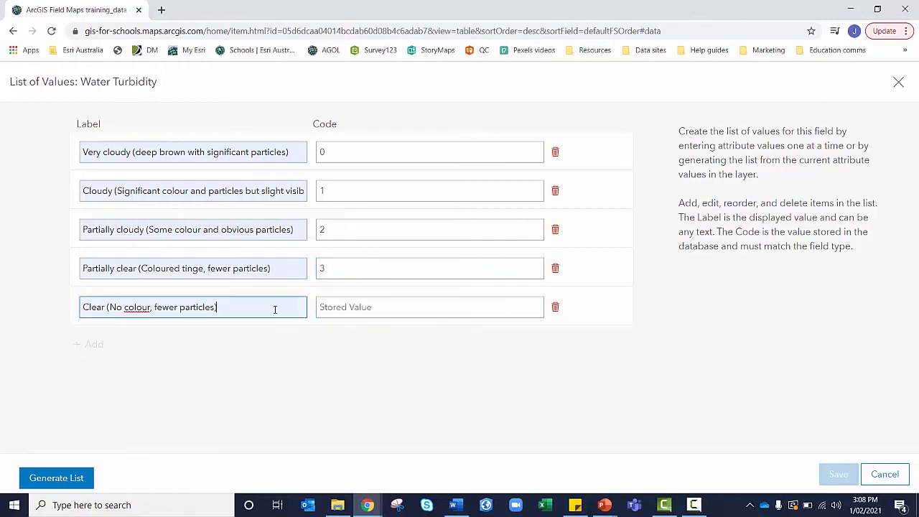
pyautogui.press('Tab')
pyautogui.write('4')
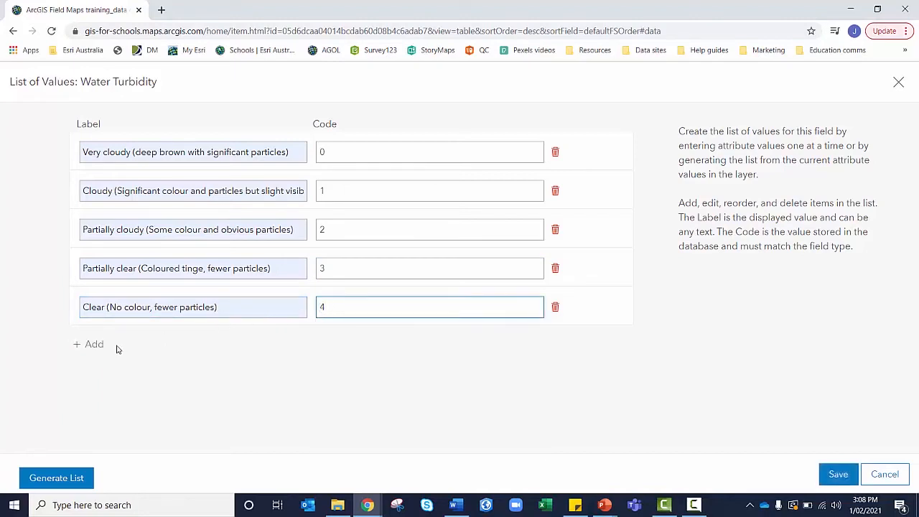
# Add "Very clear (No colour, very few particles)" with code 5 to the Water Turbidity list of values.
pyautogui.click(92, 343)
pyautogui.write('Ver')
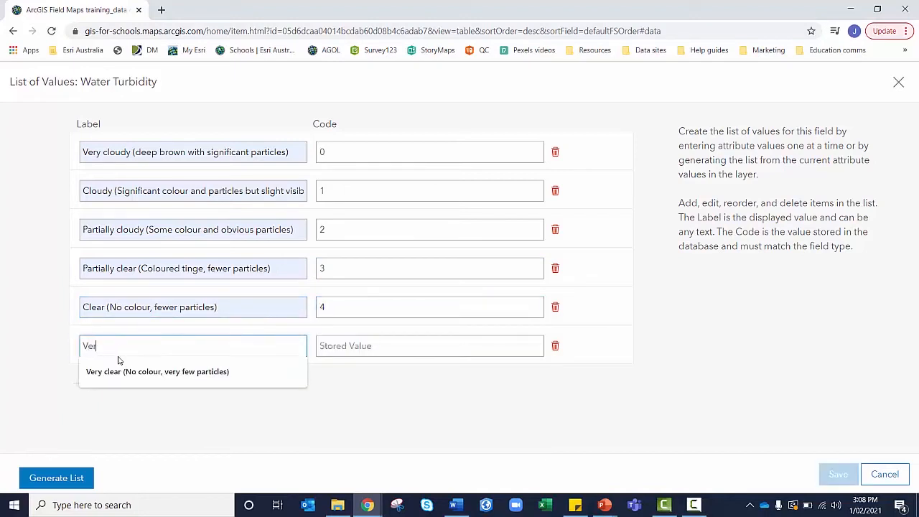
pyautogui.click(124, 373)
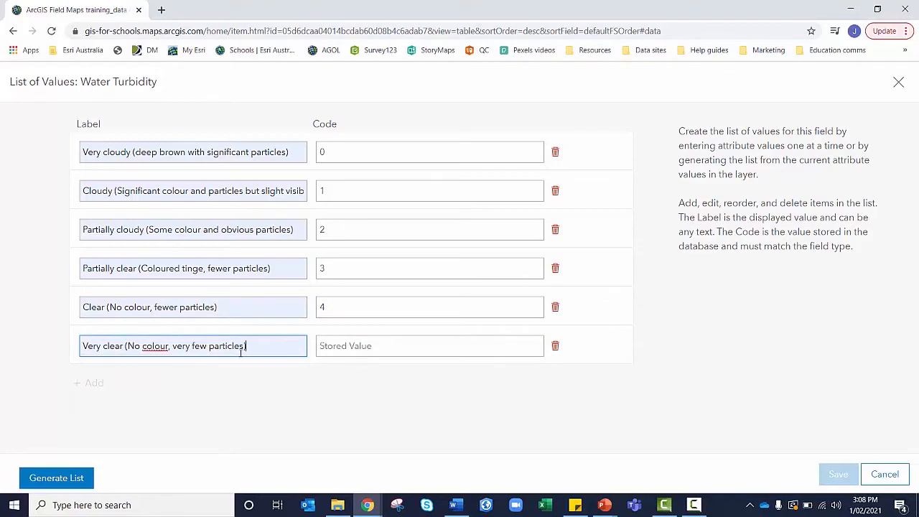
pyautogui.click(345, 346)
pyautogui.write('5')
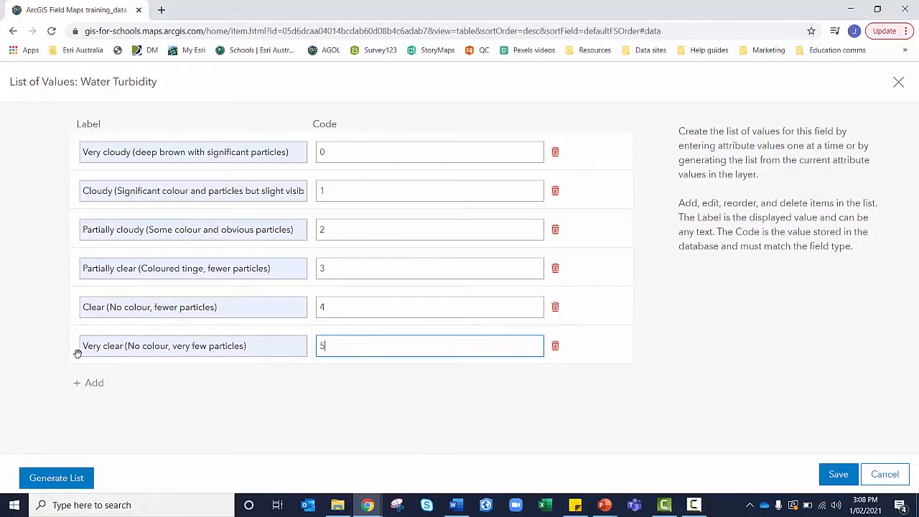
# Save the Water Turbidity list of values and return to the field list of the Collection sites layer.
pyautogui.click(332, 373)
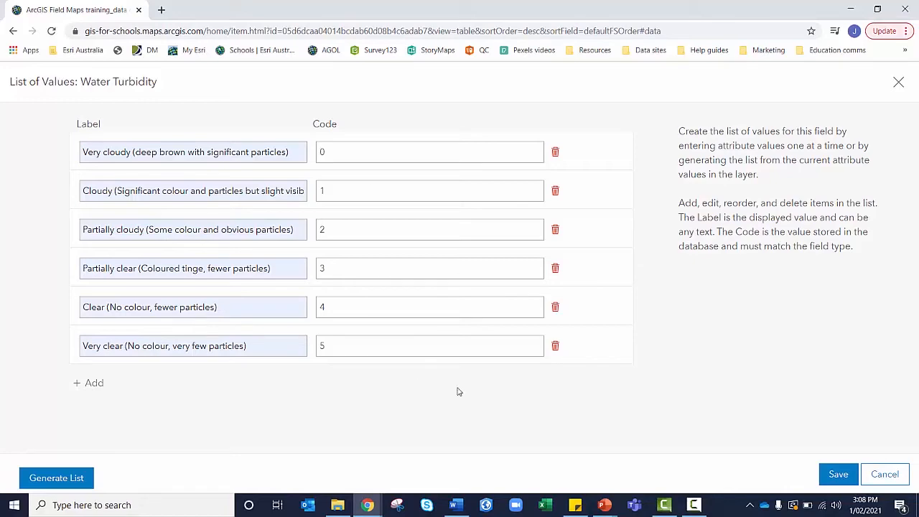
pyautogui.click(836, 474)
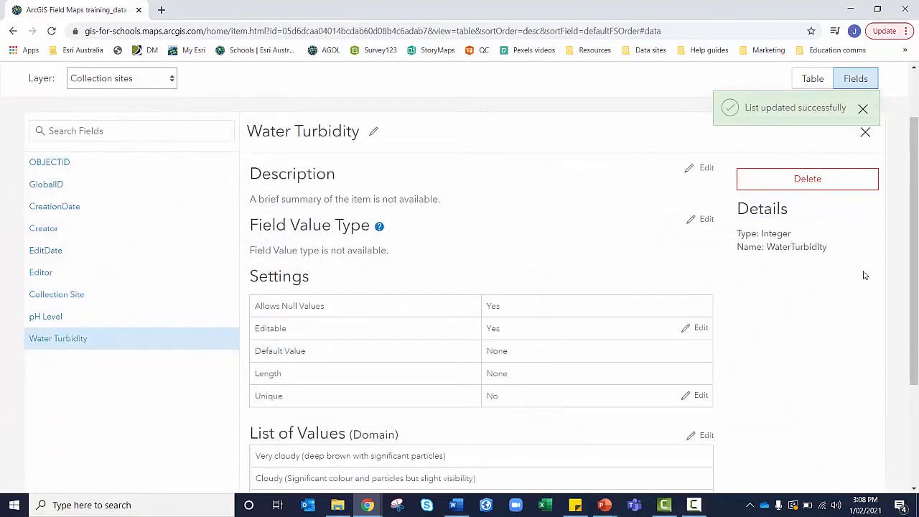
pyautogui.click(865, 132)
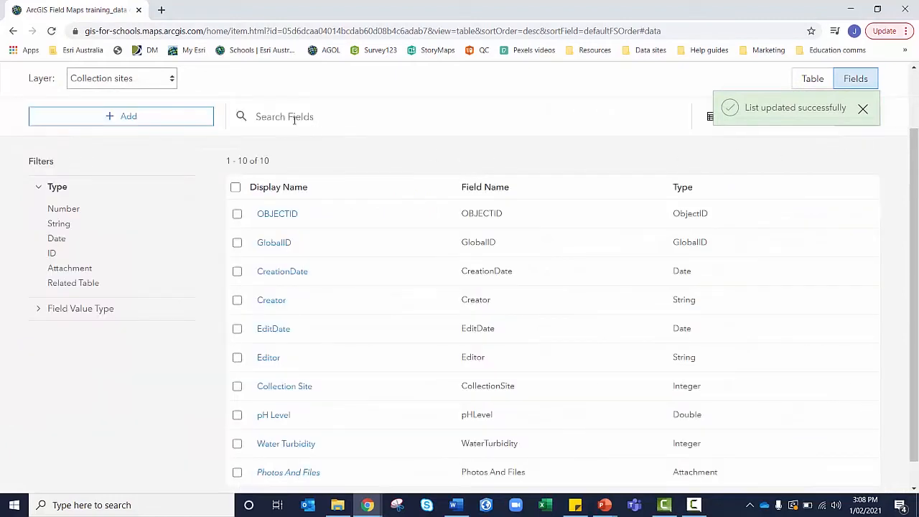
# Add a String field named AdditionalNotes with the display name "Additional Notes" and length 256 to the Collection sites layer.
pyautogui.click(166, 125)
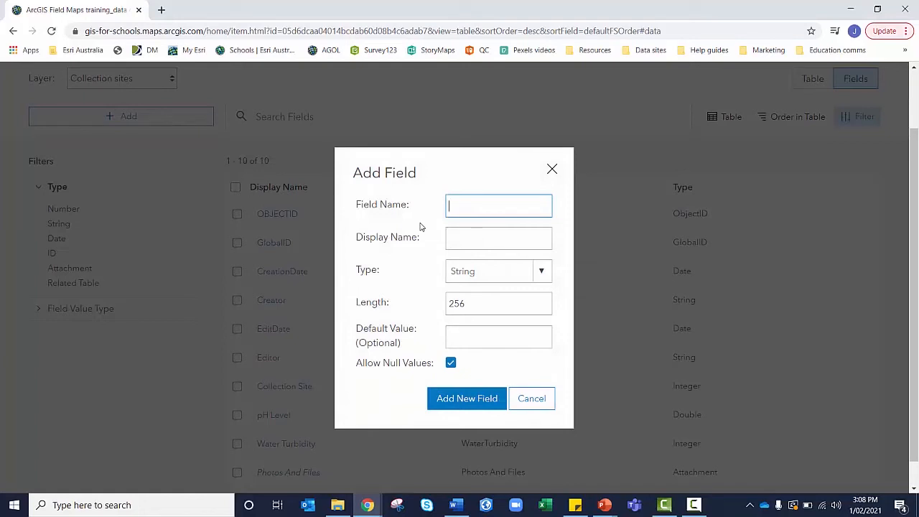
pyautogui.write('AdditionalNotes')
pyautogui.press('Tab')
pyautogui.write('Addition')
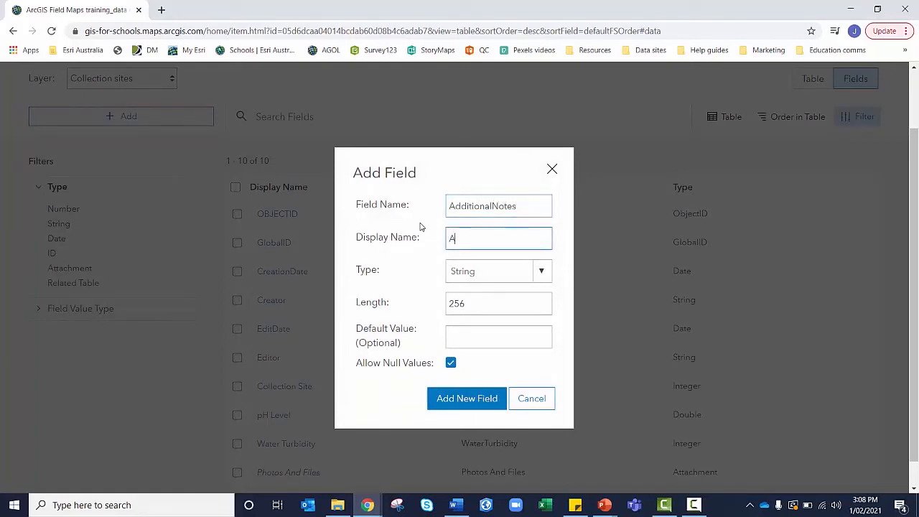
pyautogui.write('al Notes')
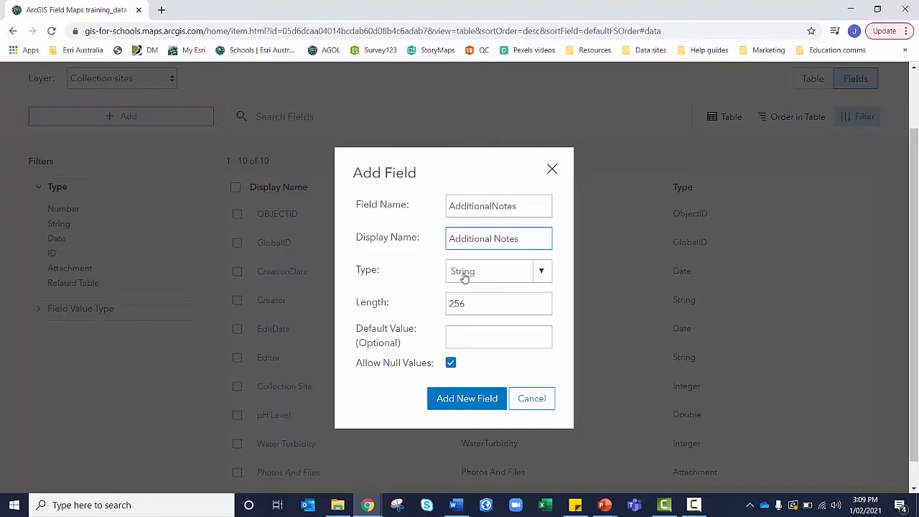
pyautogui.click(469, 309)
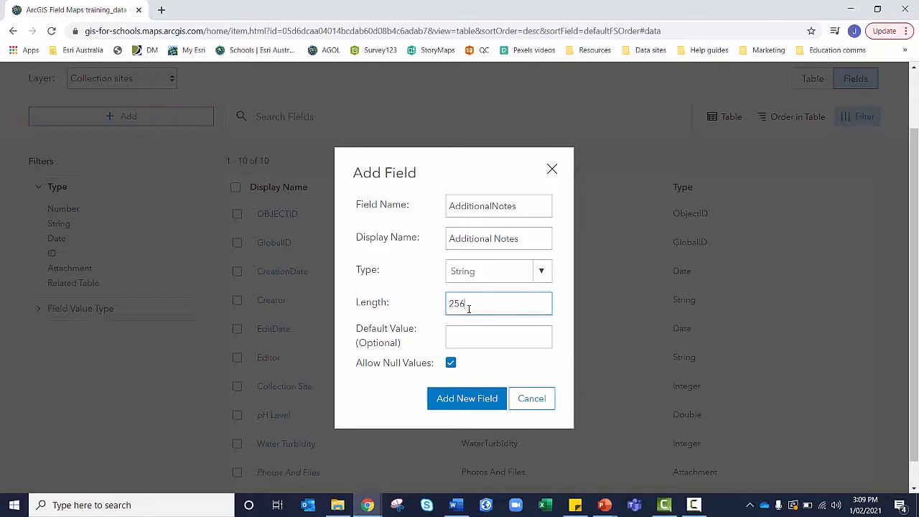
pyautogui.click(475, 401)
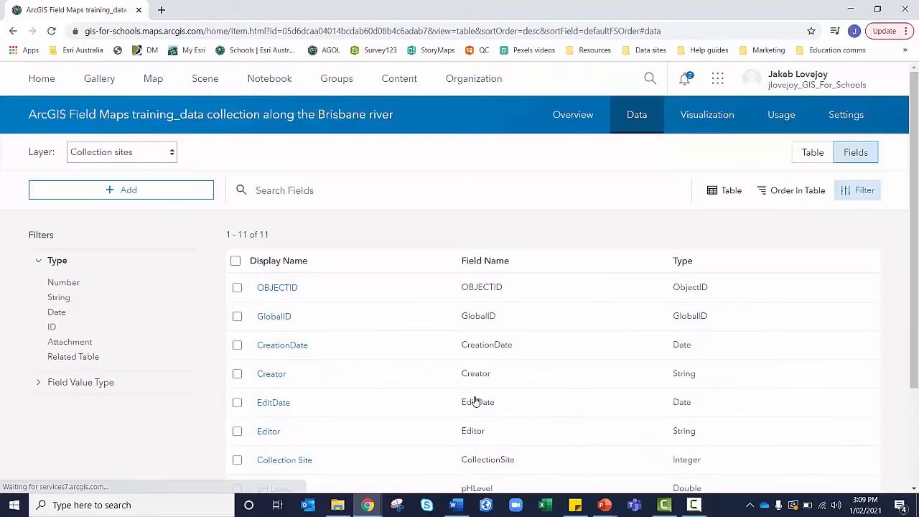
# Switch the field list from the Collection sites layer to the Access paths layer.
pyautogui.scroll(-2, 475, 401)
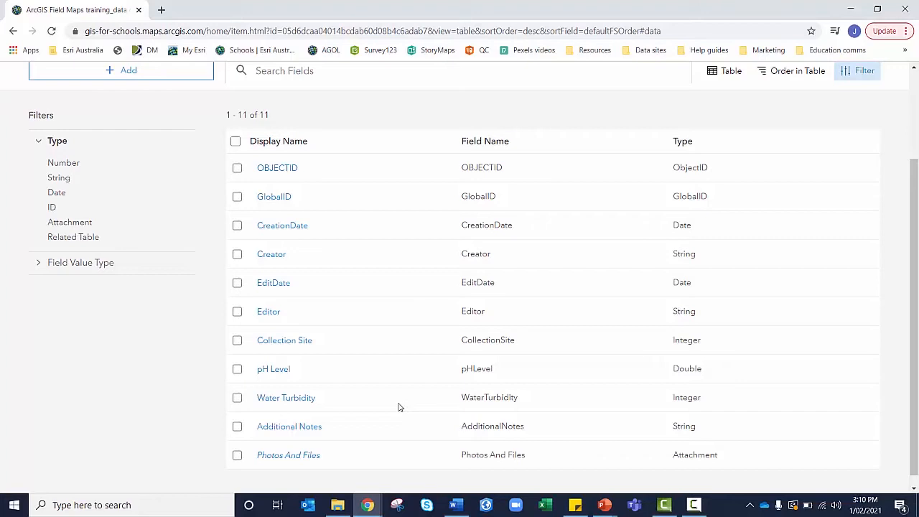
pyautogui.scroll(1, 400, 407)
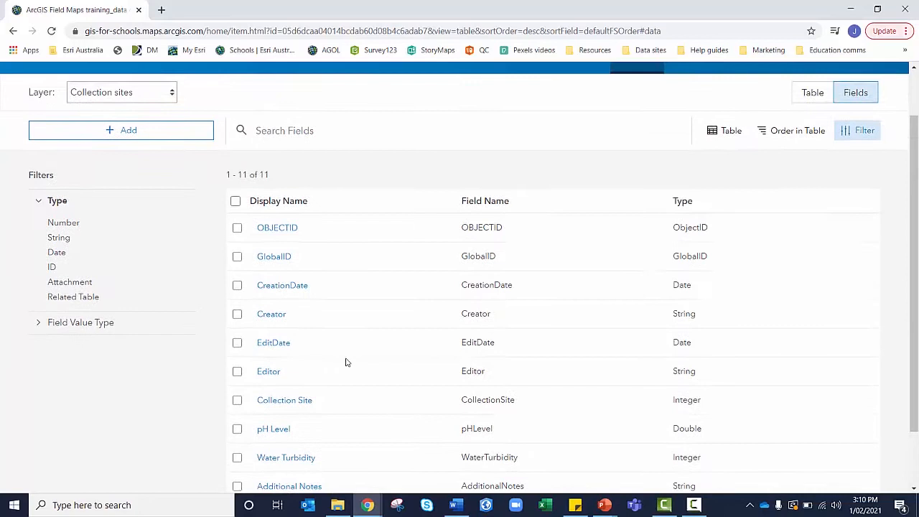
pyautogui.click(145, 95)
pyautogui.click(135, 120)
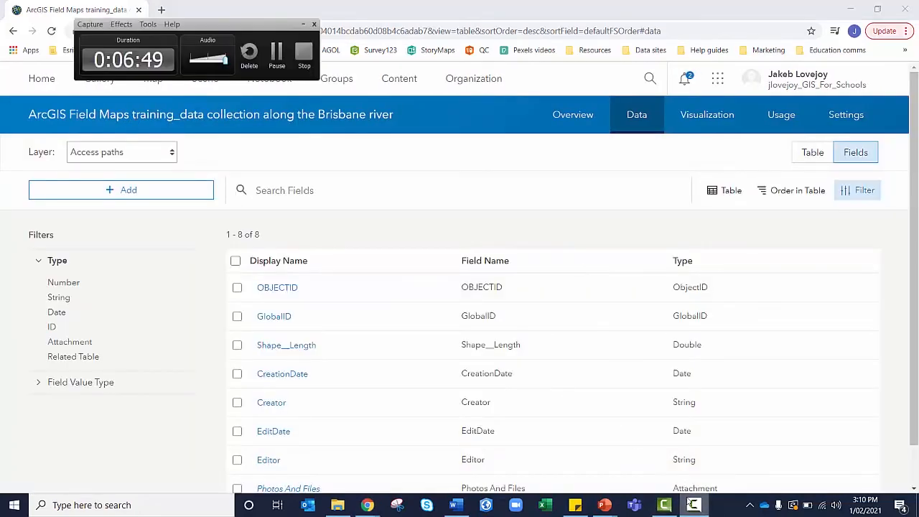
pyautogui.click(694, 505)
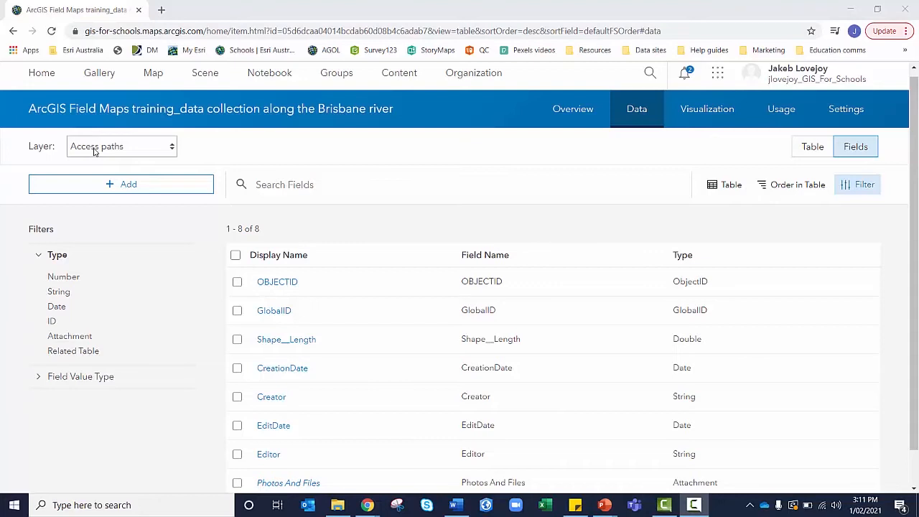
# Add an Integer field named AccessPathType with the display name "Type of Access Path" to the Access paths layer.
pyautogui.click(111, 185)
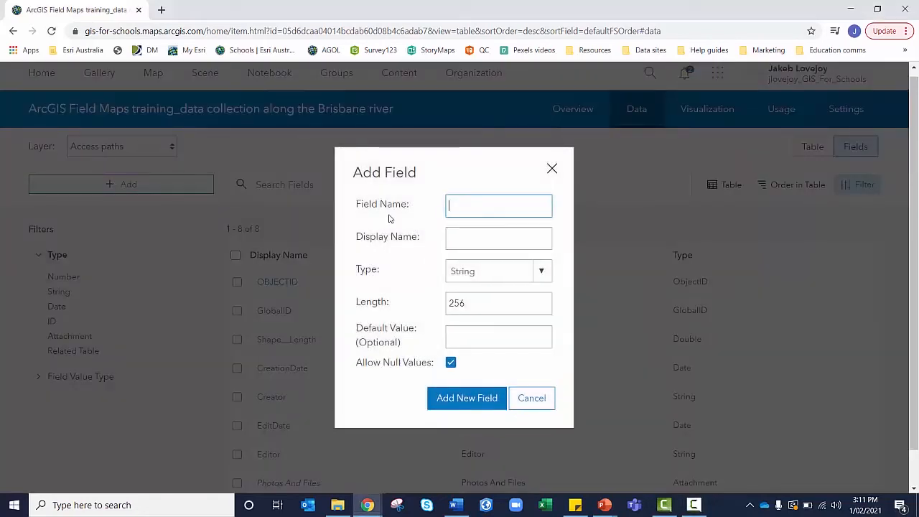
pyautogui.write('AccessPathType')
pyautogui.press('Tab')
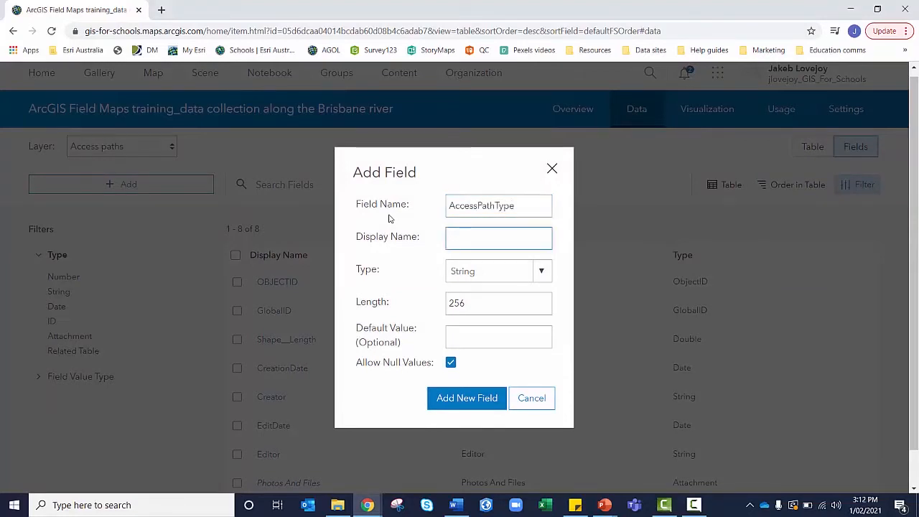
pyautogui.write('Type of Access pa')
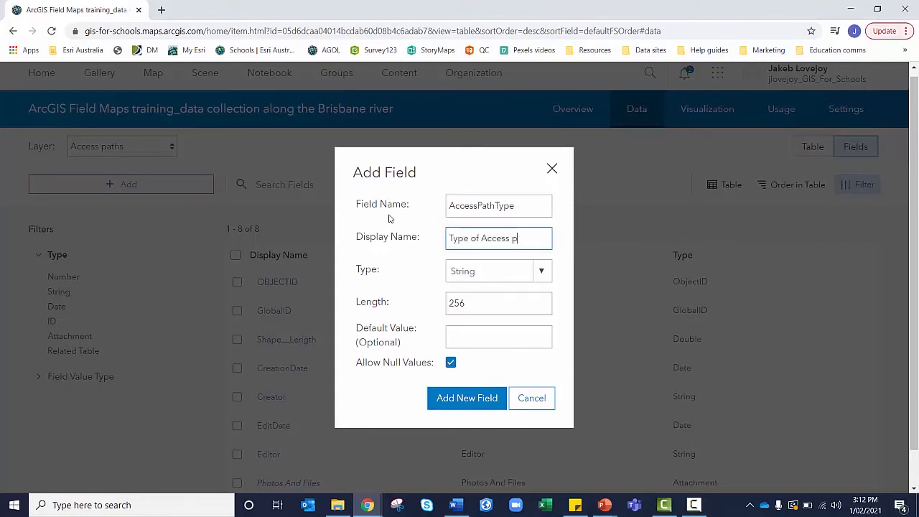
pyautogui.press('BackSpace')
pyautogui.press('BackSpace')
pyautogui.write('Path')
pyautogui.click(540, 273)
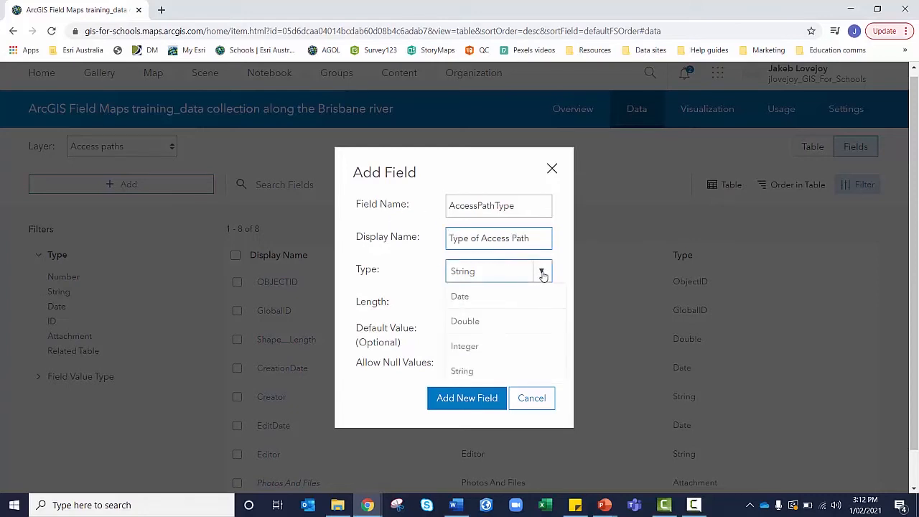
pyautogui.click(492, 348)
pyautogui.click(471, 368)
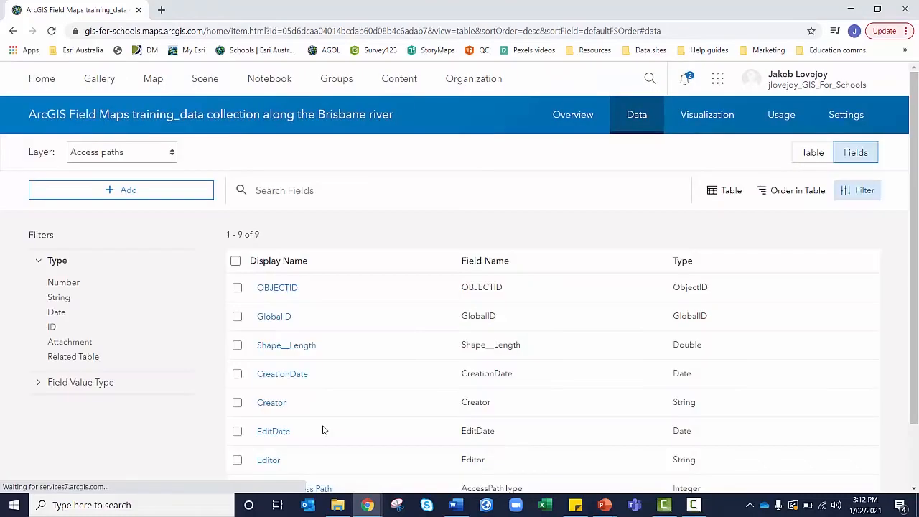
# Create a list of values for the Type of Access Path field, starting with "Trail" as code 0.
pyautogui.scroll(-1, 323, 429)
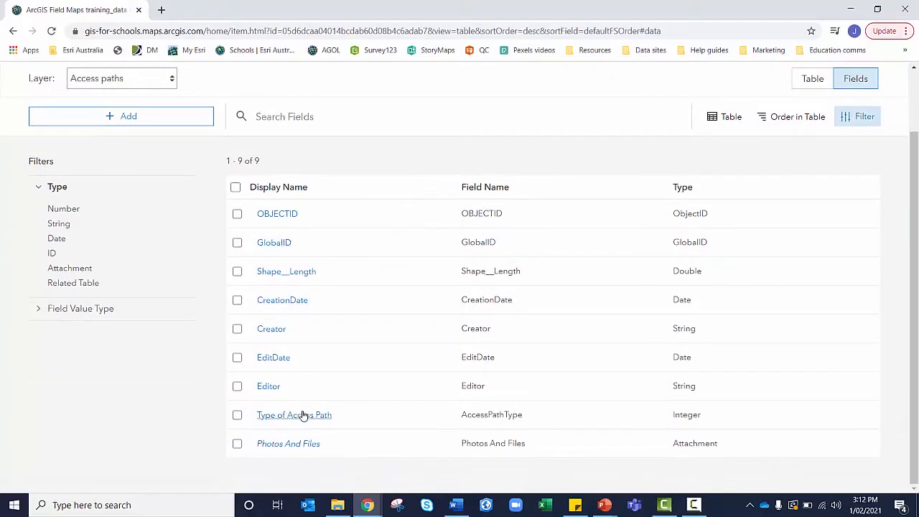
pyautogui.click(303, 417)
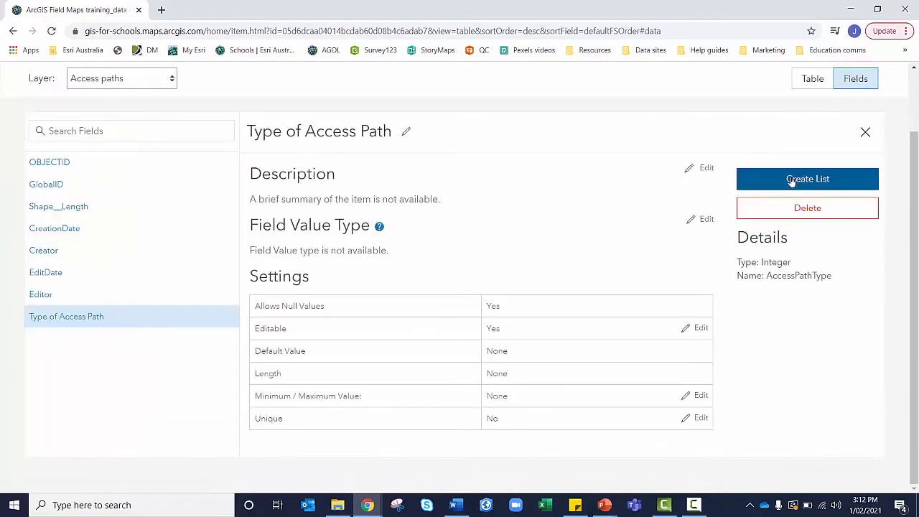
pyautogui.click(792, 181)
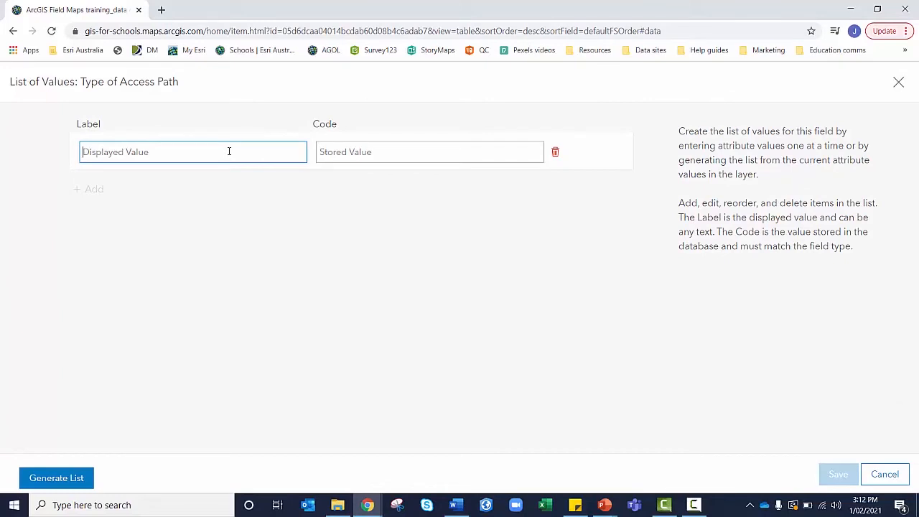
pyautogui.write('Trail')
pyautogui.click(359, 150)
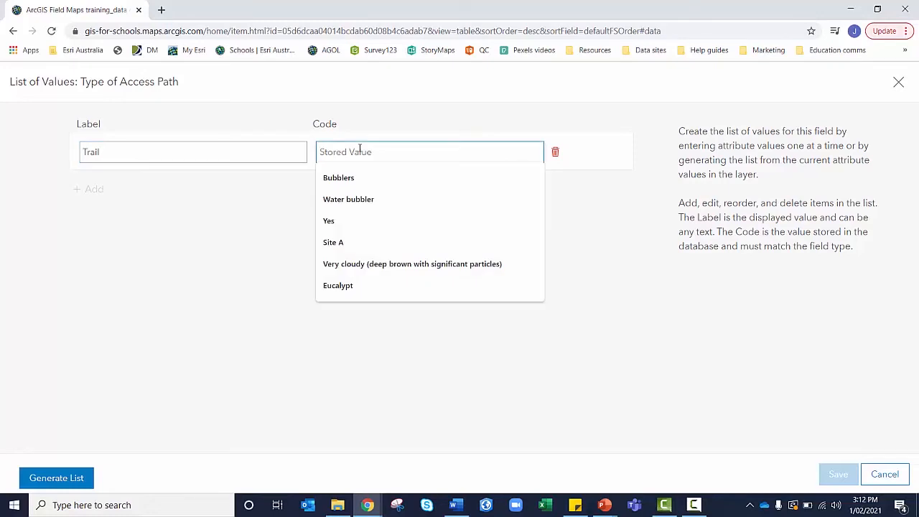
pyautogui.write('0')
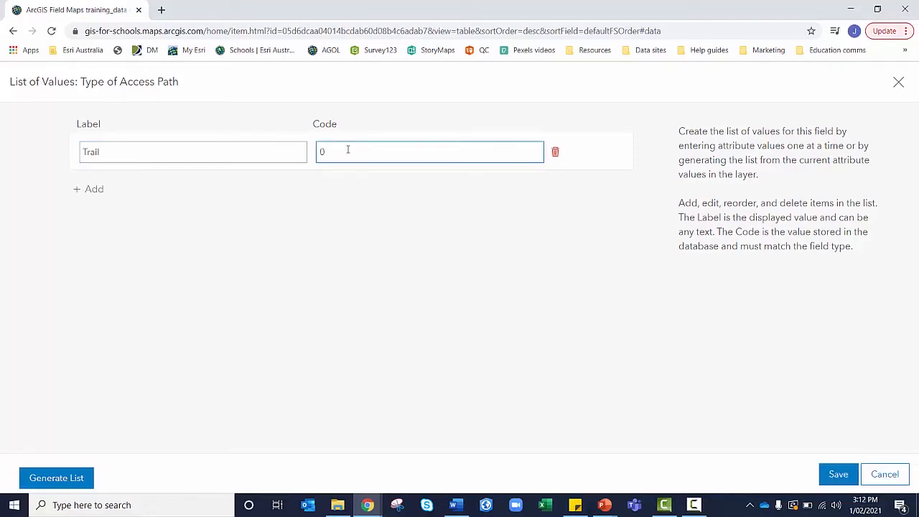
# Add "Paved" with code 1 to the Type of Access Path list of values.
pyautogui.click(93, 190)
pyautogui.write('Paved')
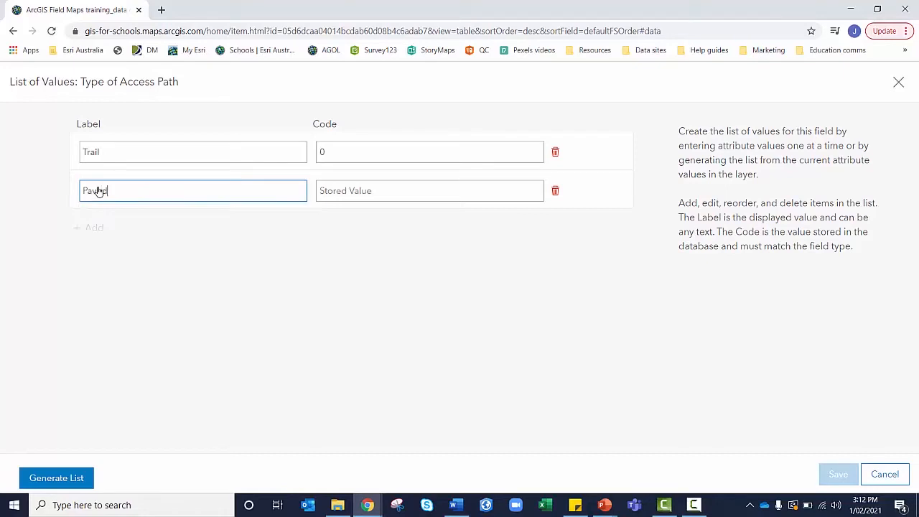
pyautogui.click(381, 190)
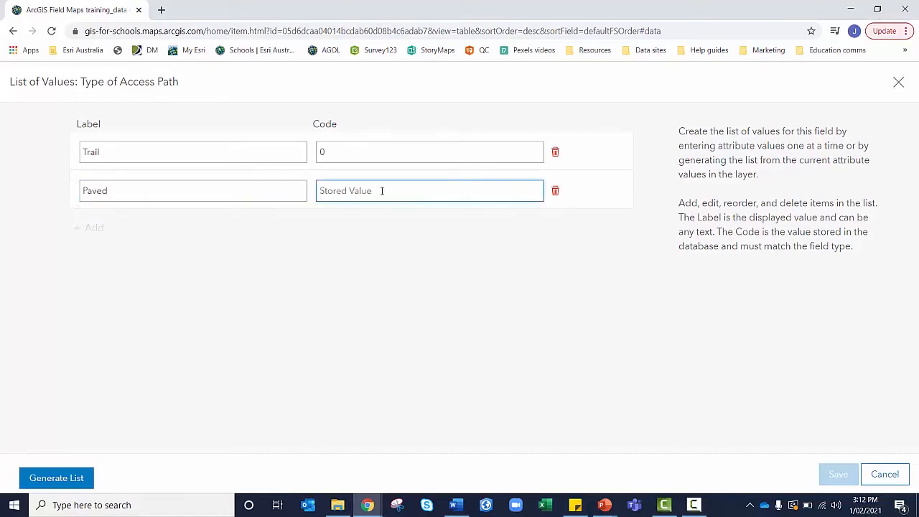
pyautogui.write('1')
# Add "Forged own path to waterway" with code 2 to the Type of Access Path list of values.
pyautogui.click(92, 228)
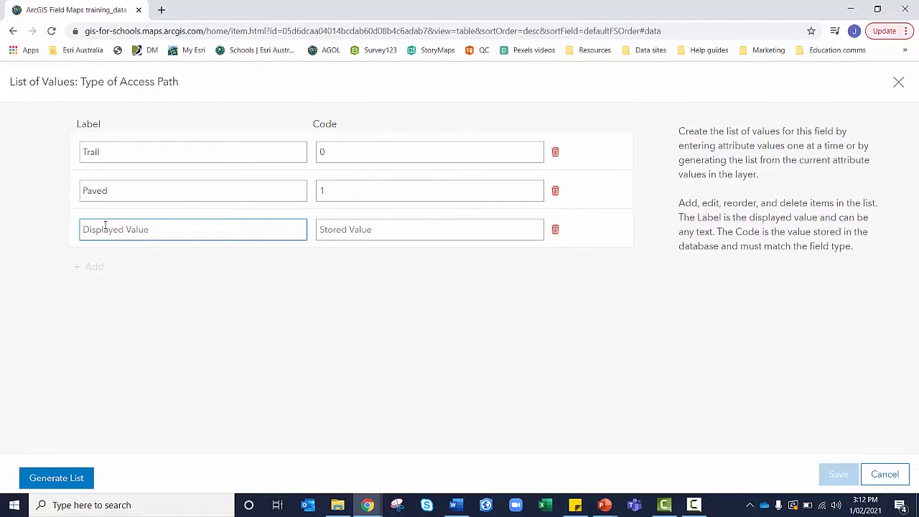
pyautogui.write('Forged')
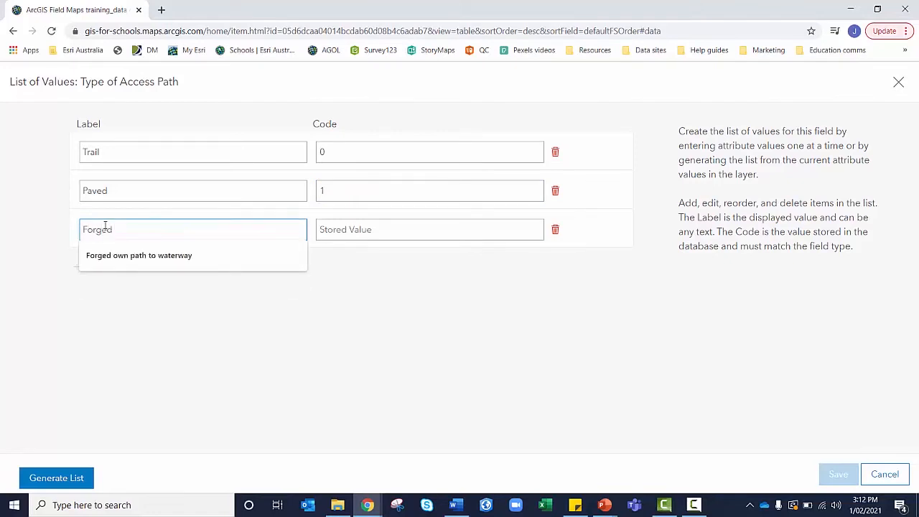
pyautogui.click(107, 256)
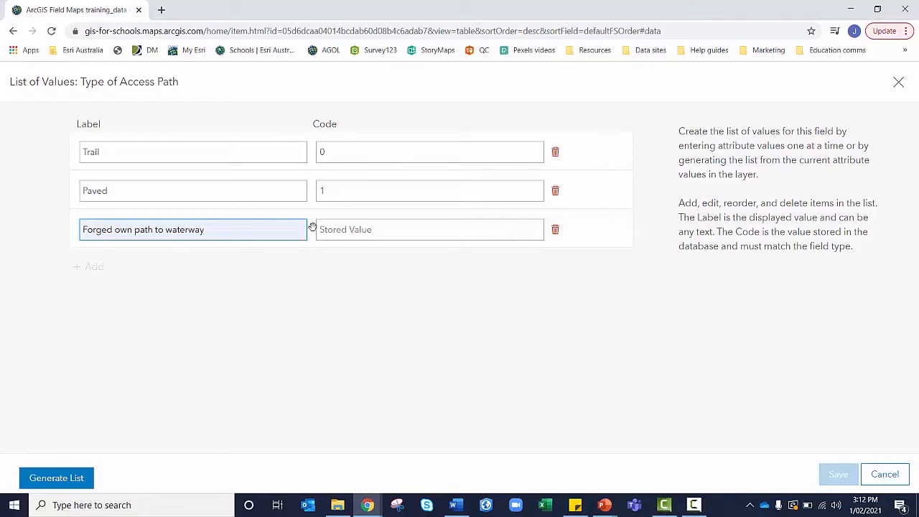
pyautogui.click(335, 228)
pyautogui.write('2')
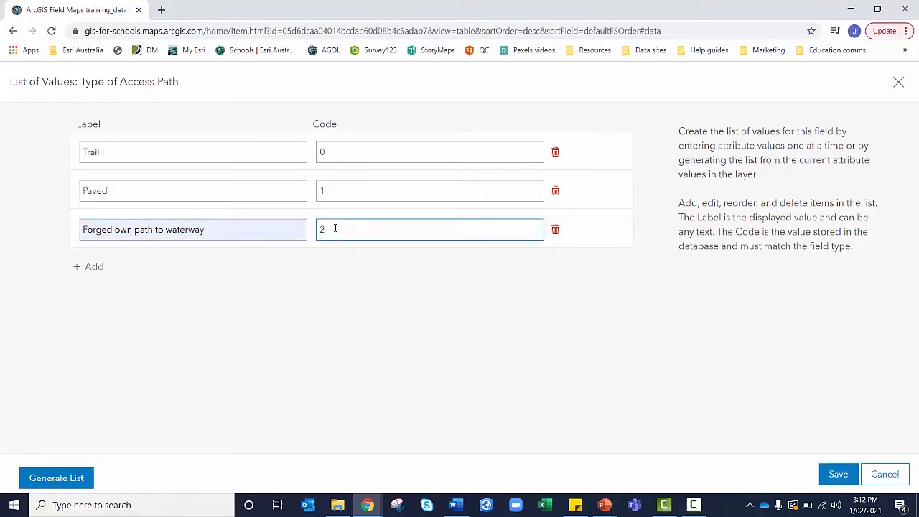
# Save the Type of Access Path list of values and return to the field list of the Access paths layer.
pyautogui.click(323, 271)
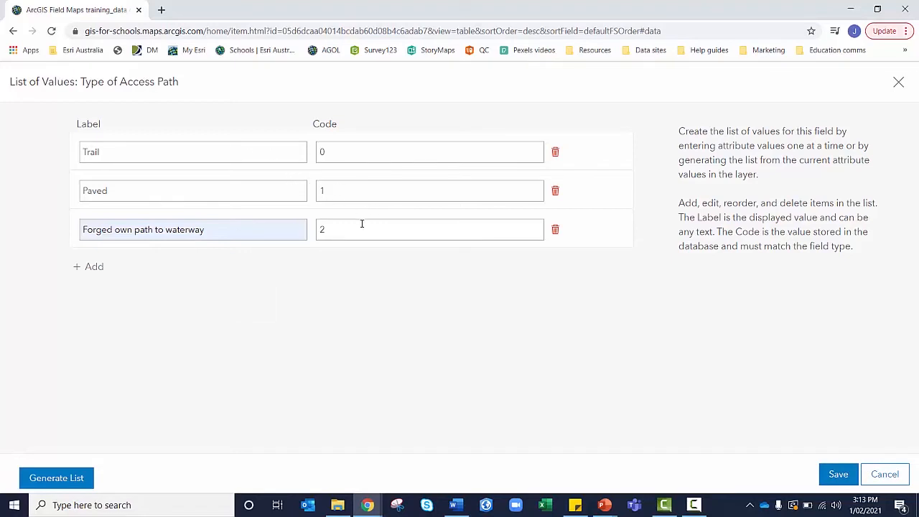
pyautogui.click(842, 478)
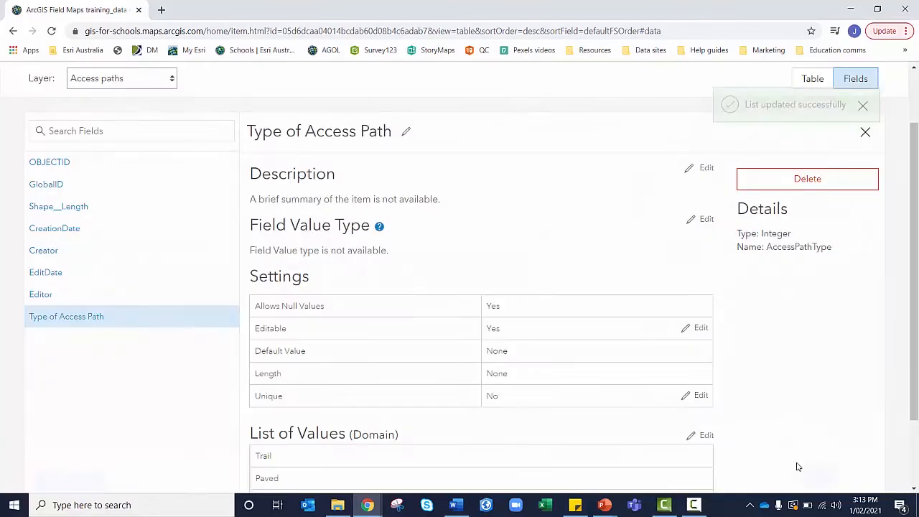
pyautogui.click(866, 133)
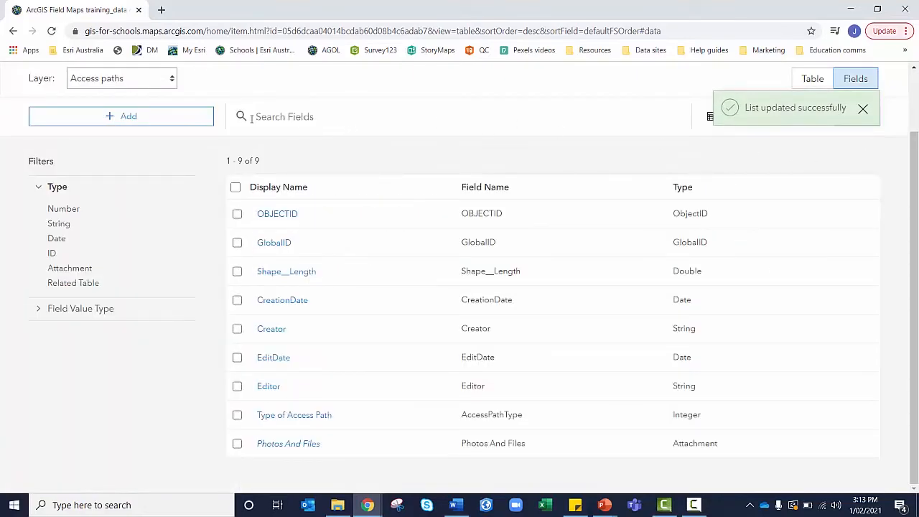
# Add an Integer field named LitterCount with the display name "Litter count" to the Access paths layer.
pyautogui.click(183, 116)
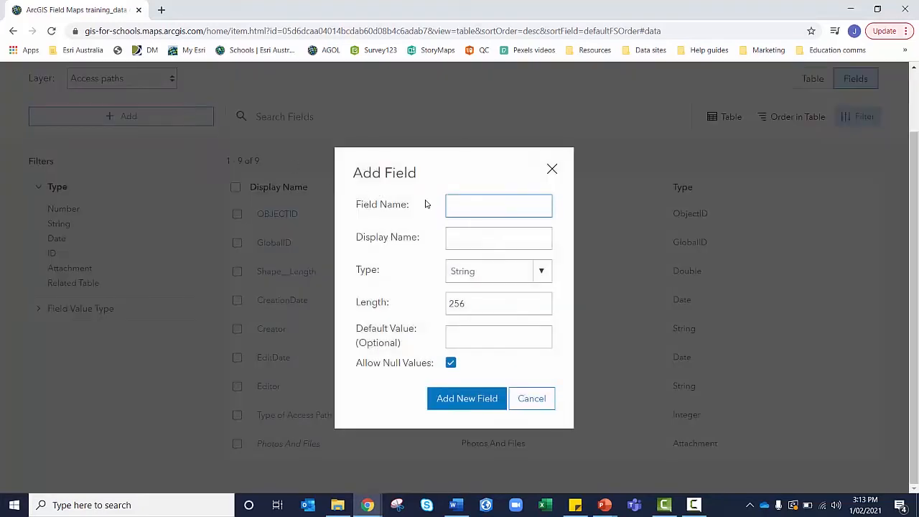
pyautogui.write('LitterCount')
pyautogui.press('Tab')
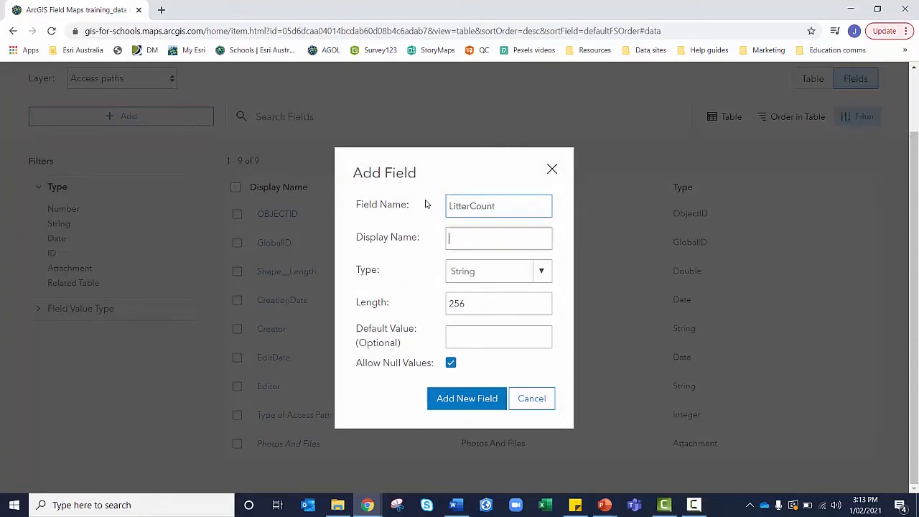
pyautogui.write('Litter count')
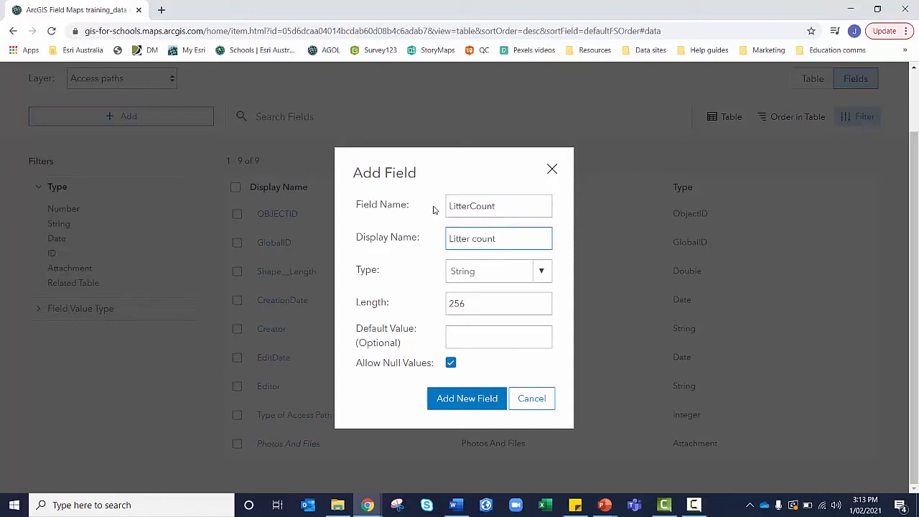
pyautogui.click(543, 273)
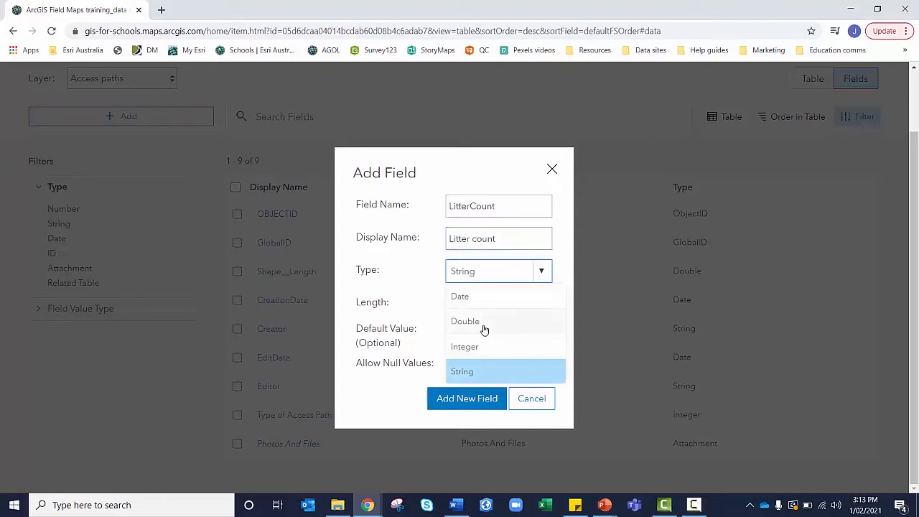
pyautogui.click(473, 347)
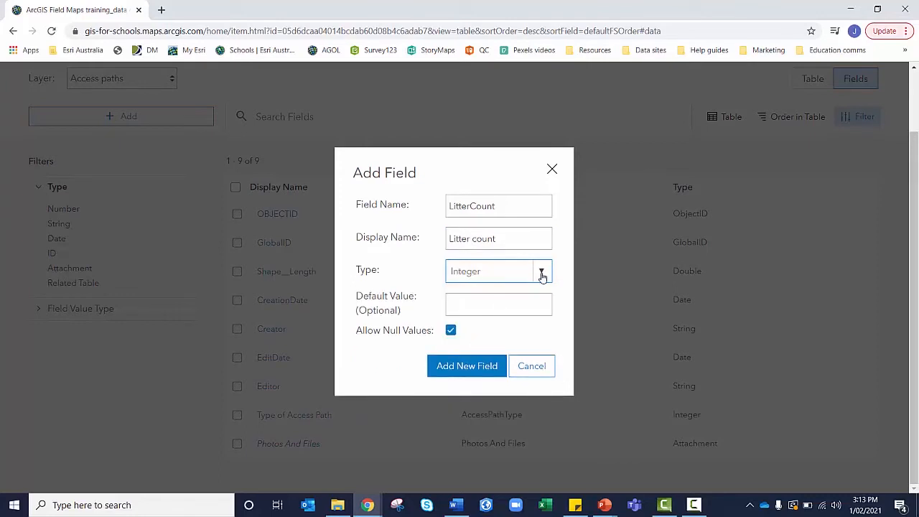
pyautogui.click(473, 367)
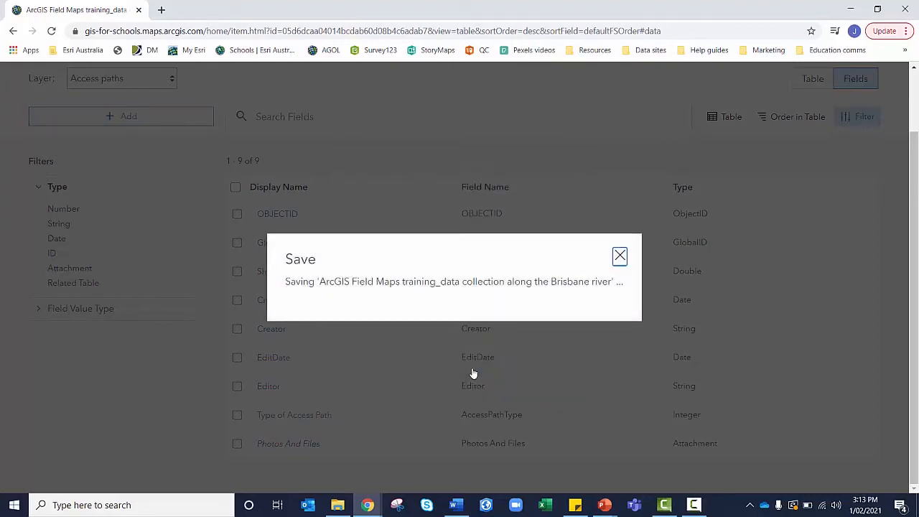
# Switch the field list from the Access paths layer to the Land use observations layer.
pyautogui.scroll(-2, 412, 410)
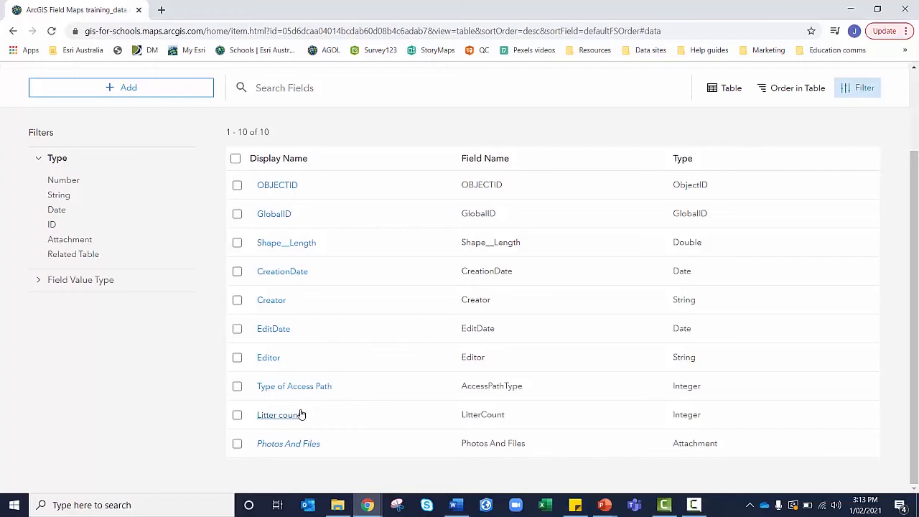
pyautogui.scroll(2, 237, 407)
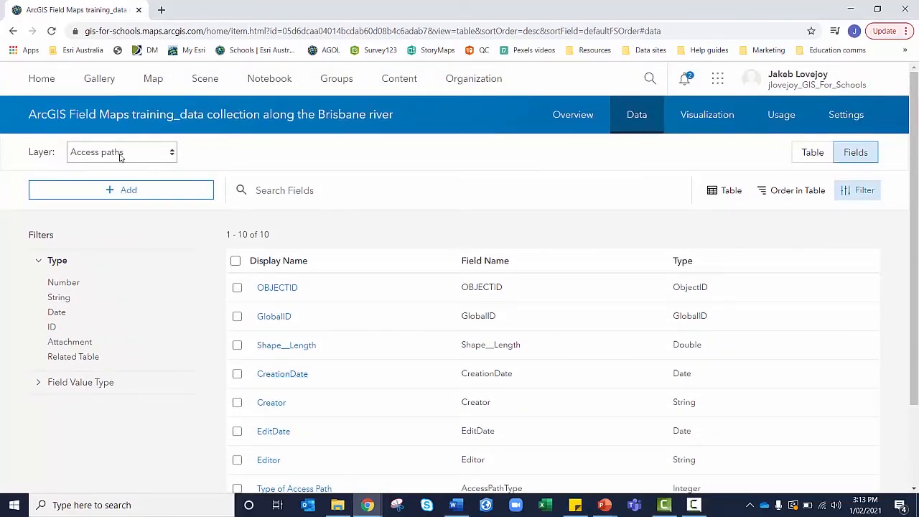
pyautogui.click(151, 158)
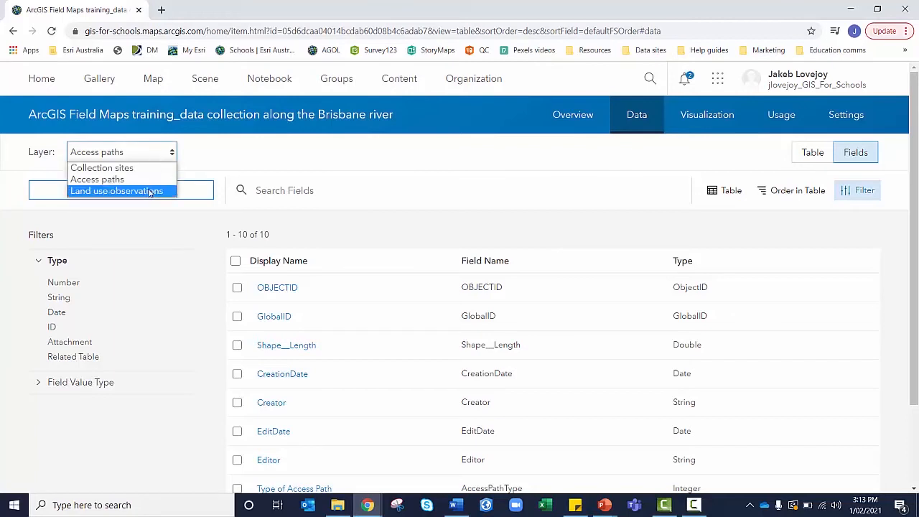
pyautogui.click(151, 191)
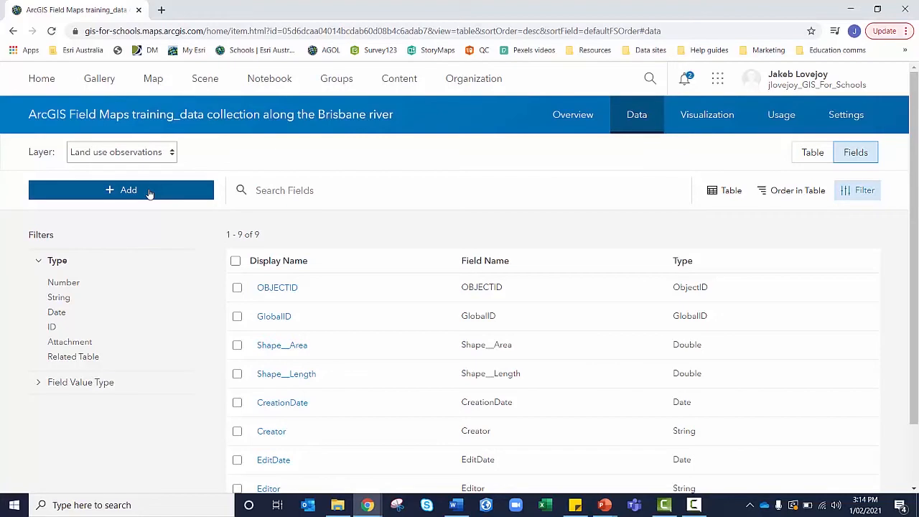
# Start a new field in the Land use observations layer with the field name AnimalCount.
pyautogui.click(150, 193)
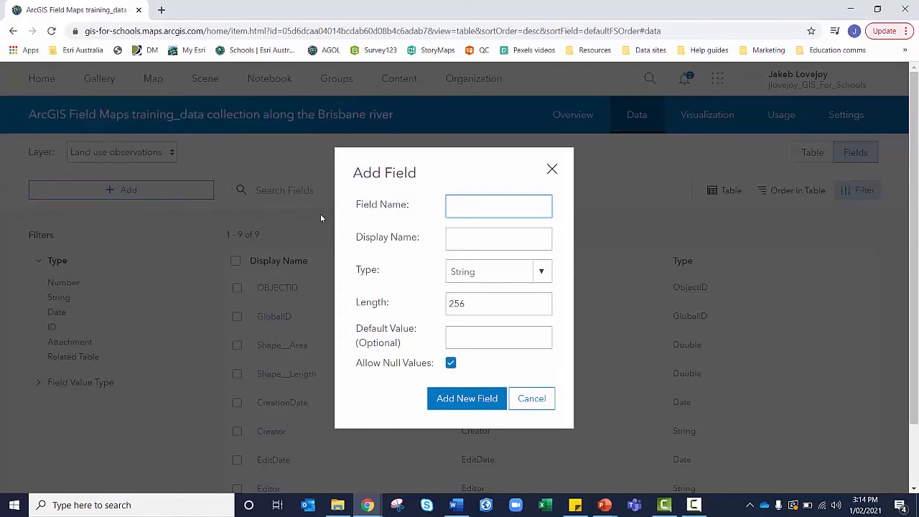
pyautogui.write('Animal count')
pyautogui.click(479, 230)
pyautogui.click(480, 206)
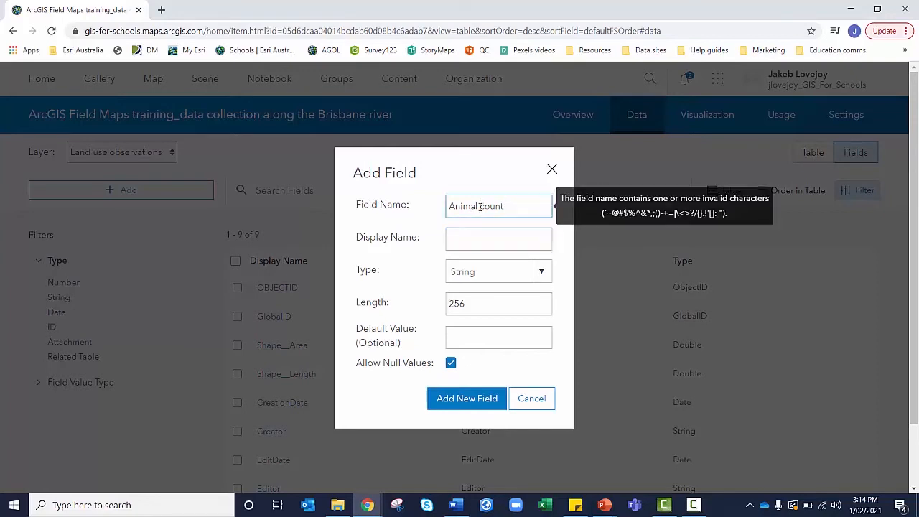
pyautogui.press('BackSpace')
pyautogui.write('_')
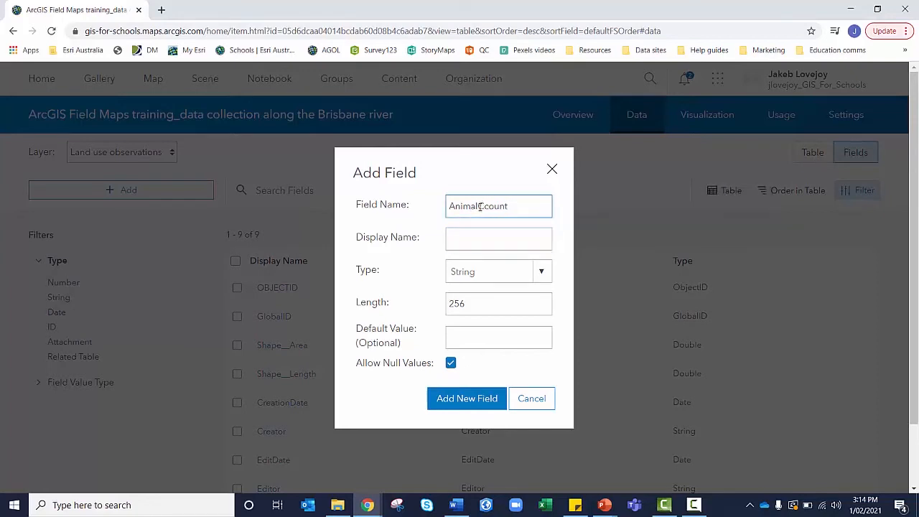
pyautogui.press('Delete')
# Give the new field the display name "Animal Count" and the Integer type, and add it to the layer.
pyautogui.click(475, 236)
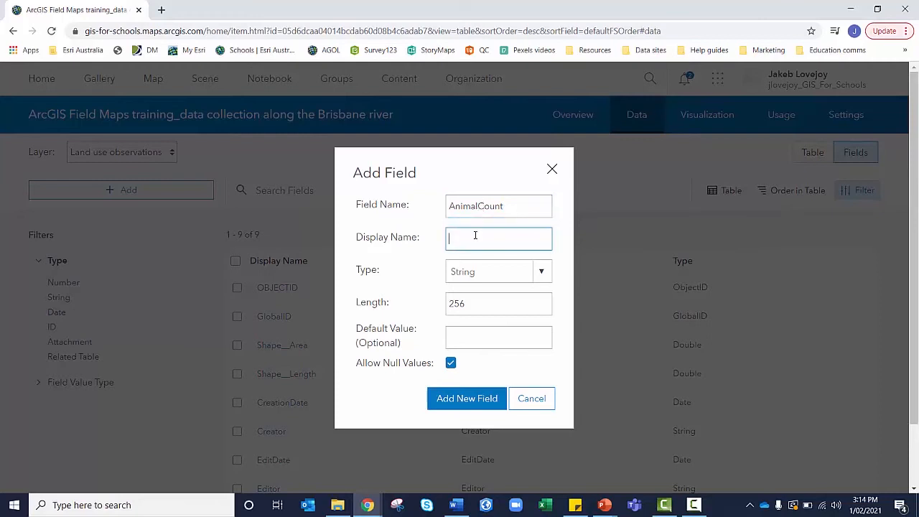
pyautogui.write('Animal count')
pyautogui.click(536, 280)
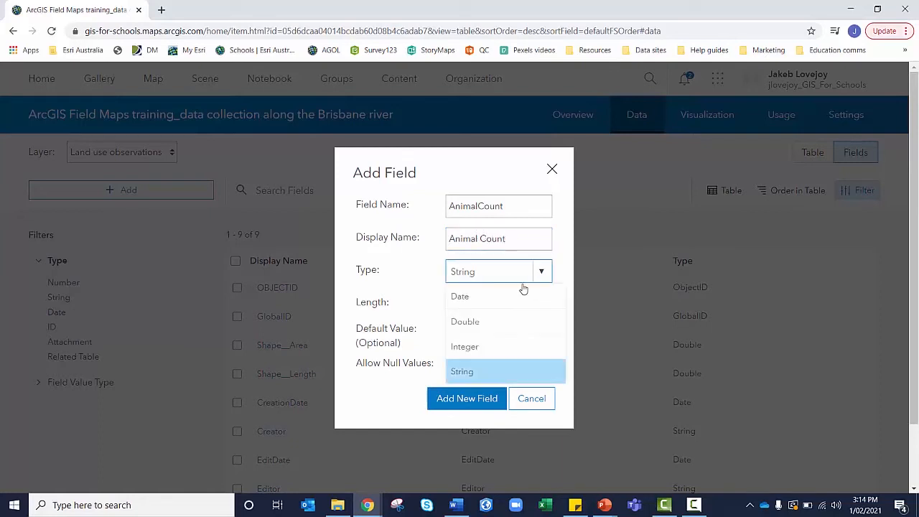
pyautogui.click(474, 347)
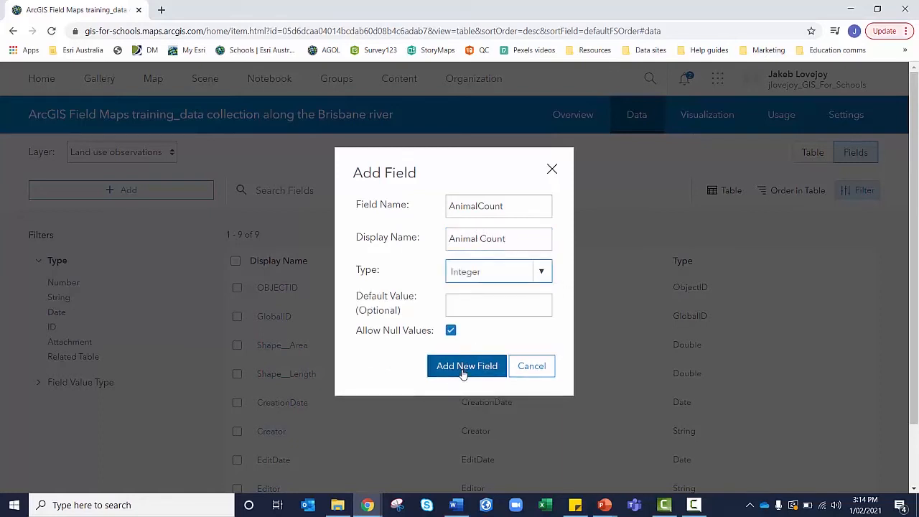
pyautogui.click(463, 368)
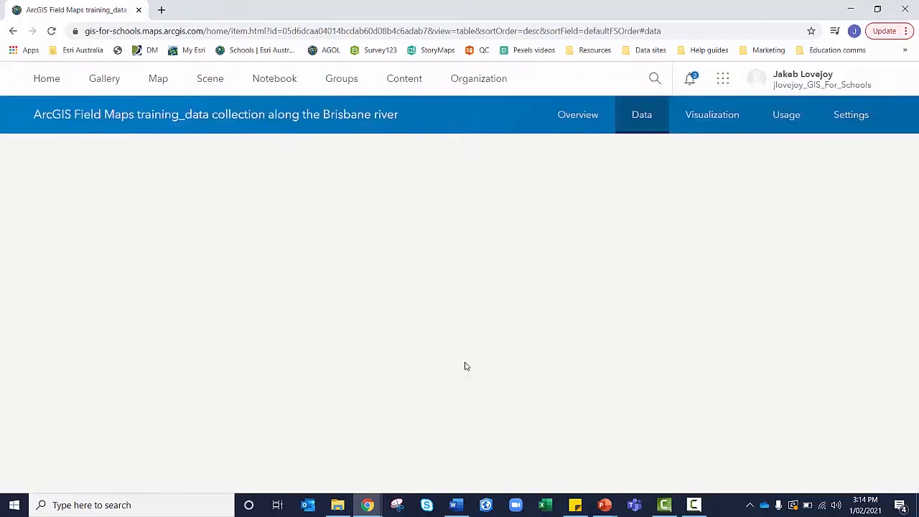
pyautogui.scroll(-2, 429, 375)
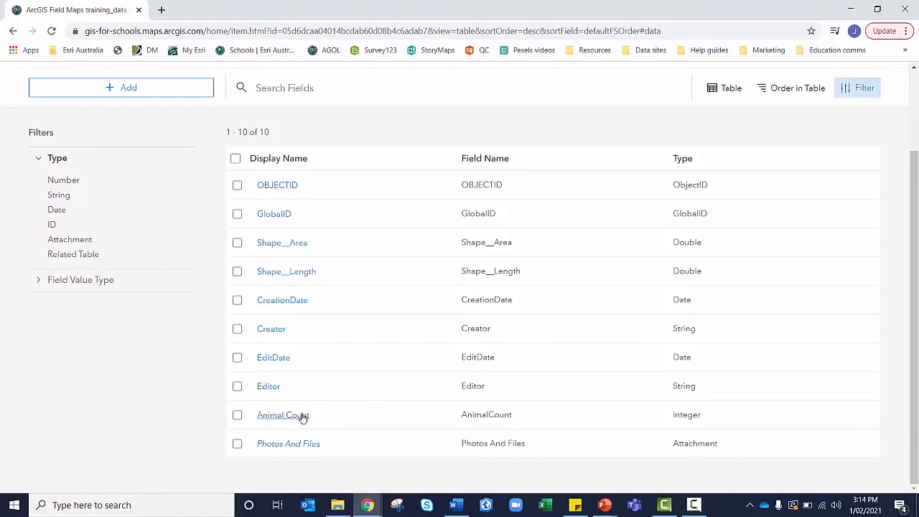
pyautogui.scroll(2, 330, 406)
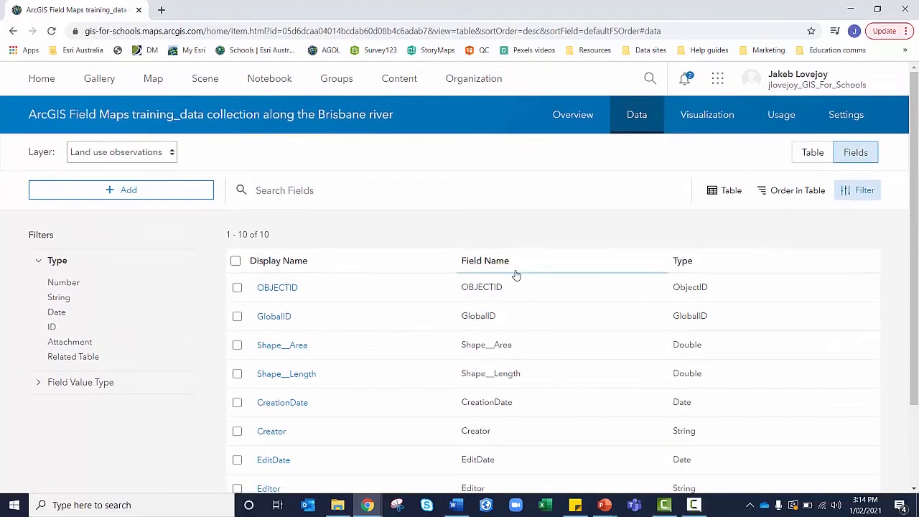
# Examine the attachments setting on the overview page of the Collection sites sublayer.
pyautogui.click(572, 122)
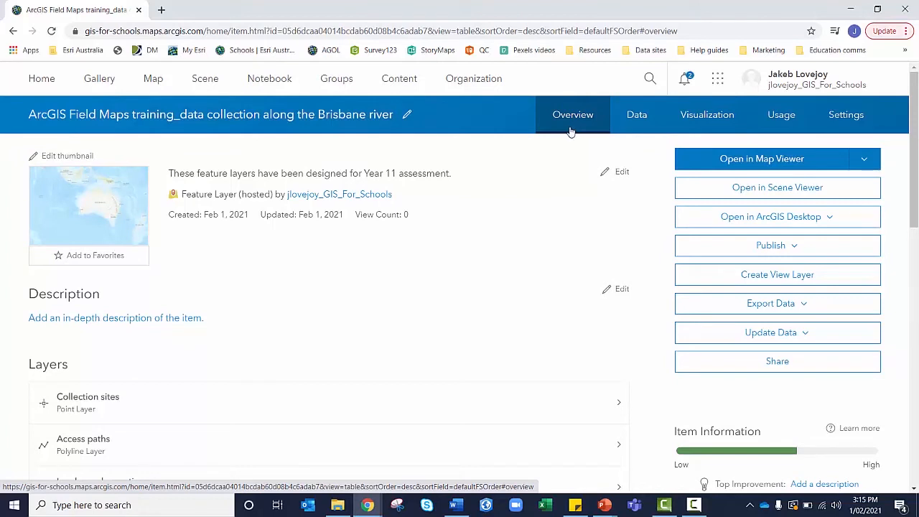
pyautogui.scroll(-1, 569, 132)
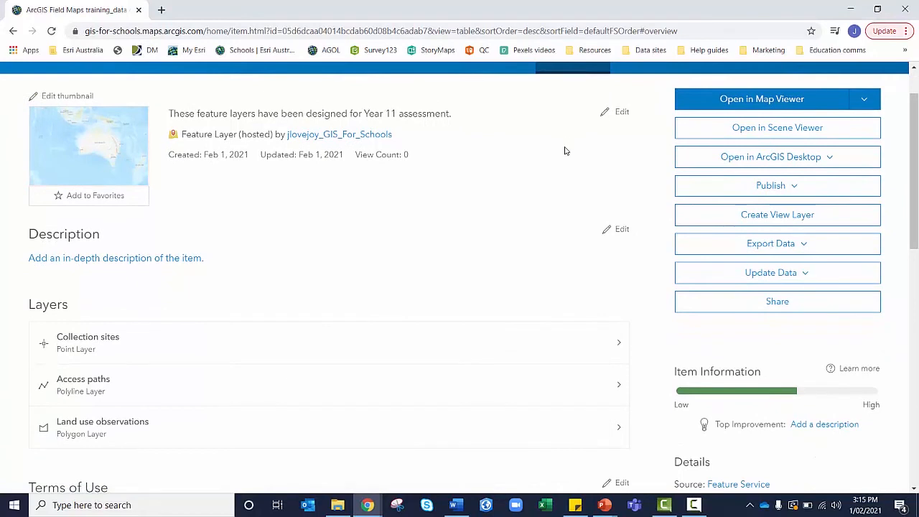
pyautogui.scroll(-1, 565, 150)
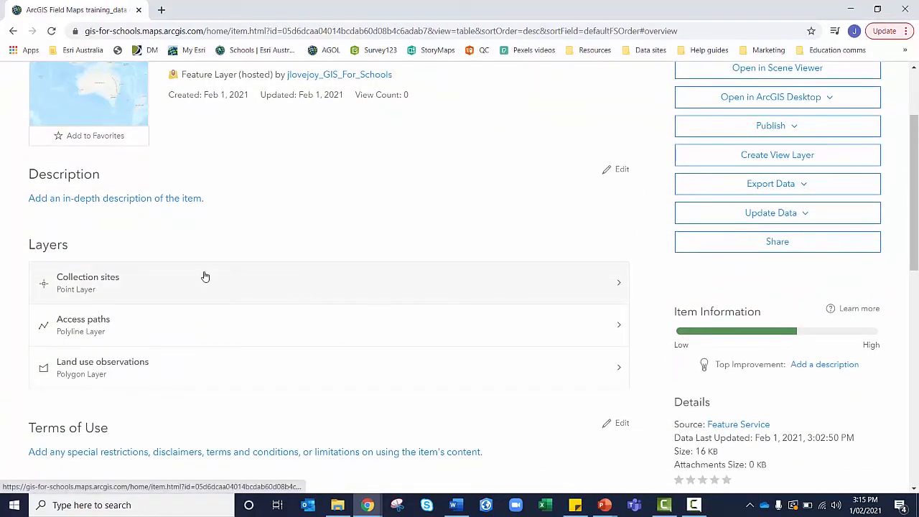
pyautogui.click(216, 295)
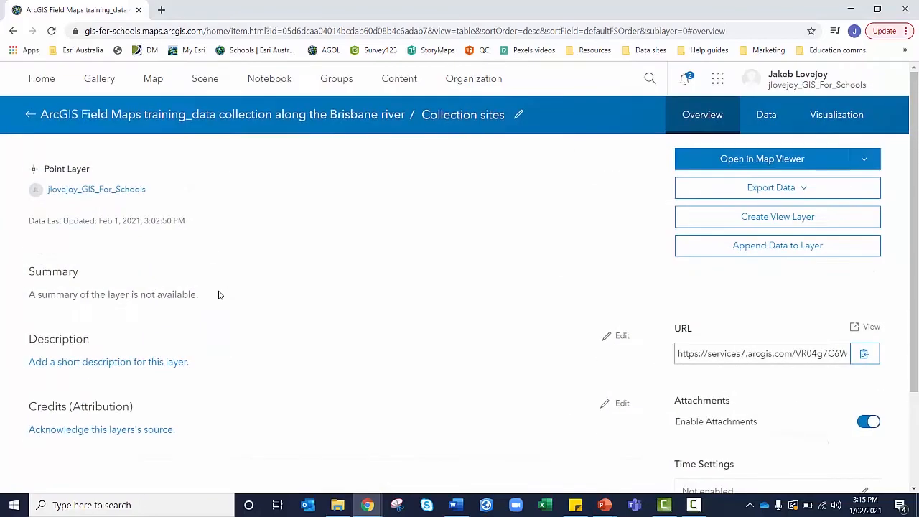
pyautogui.scroll(-2, 336, 274)
pyautogui.scroll(1, 343, 273)
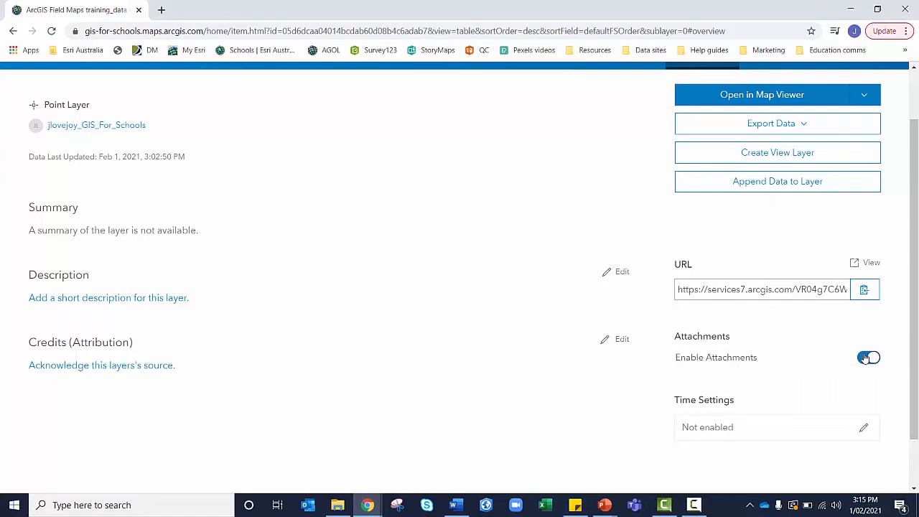
pyautogui.scroll(1, 866, 358)
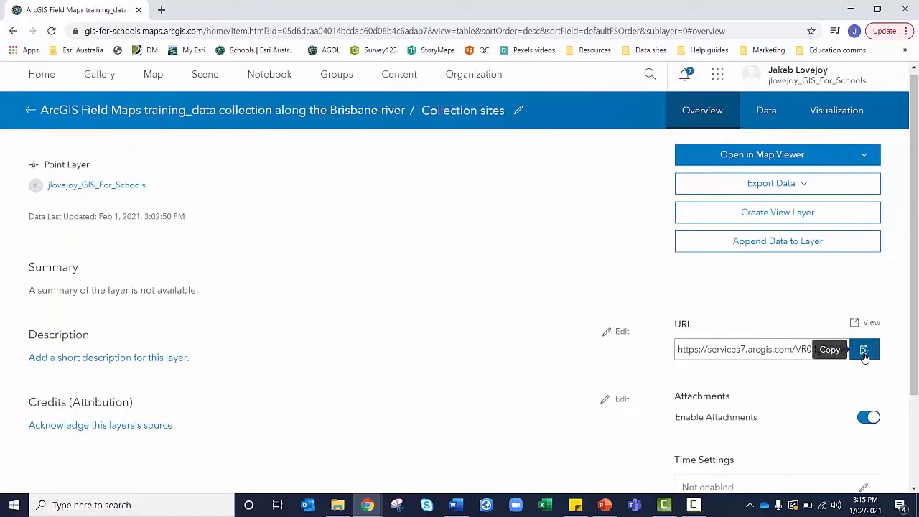
pyautogui.scroll(-1, 866, 357)
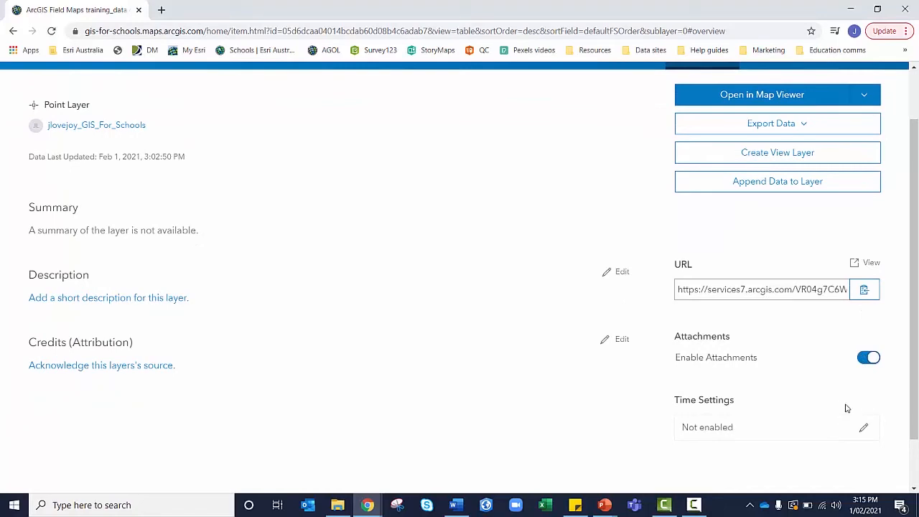
pyautogui.scroll(1, 846, 407)
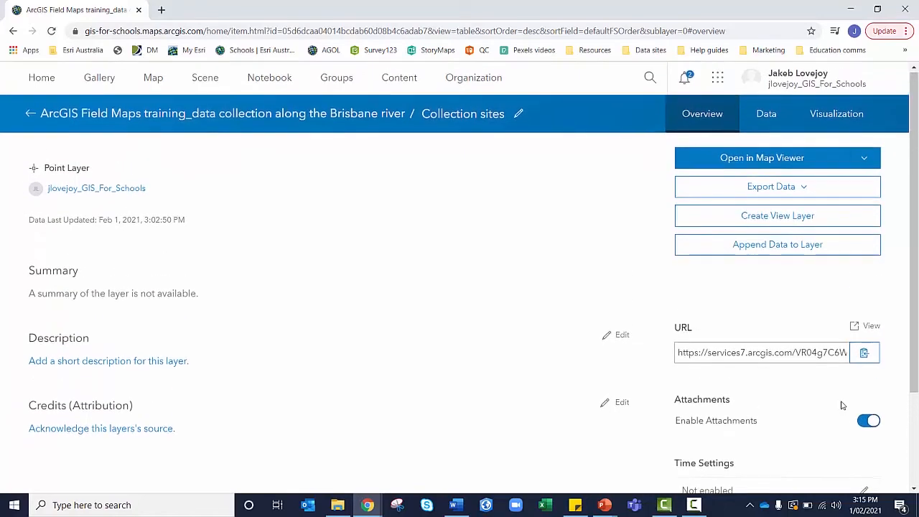
# Return to the parent feature layer, open it in Map Viewer and show the map's contents.
pyautogui.click(31, 116)
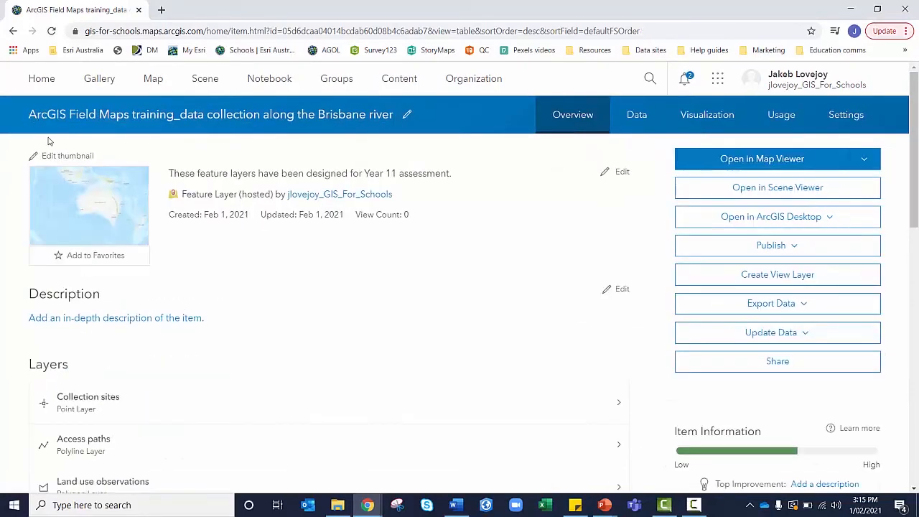
pyautogui.scroll(-1, 287, 359)
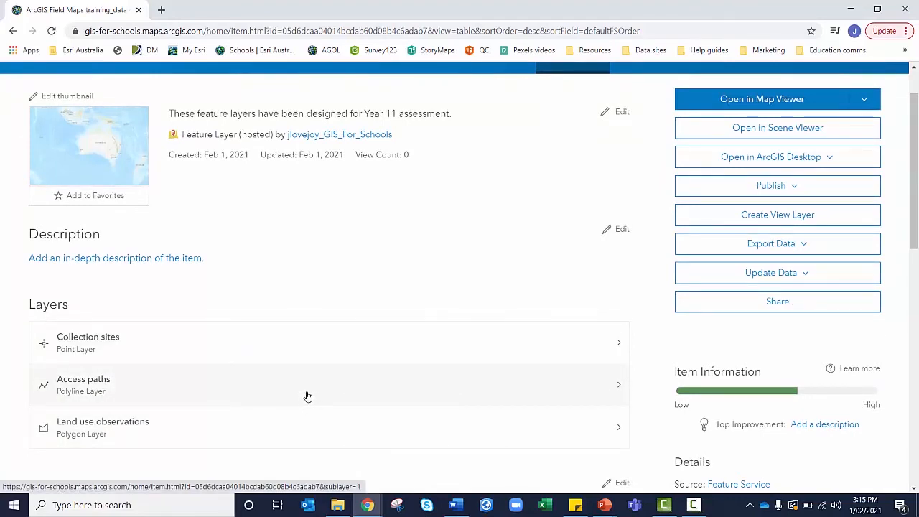
pyautogui.click(694, 506)
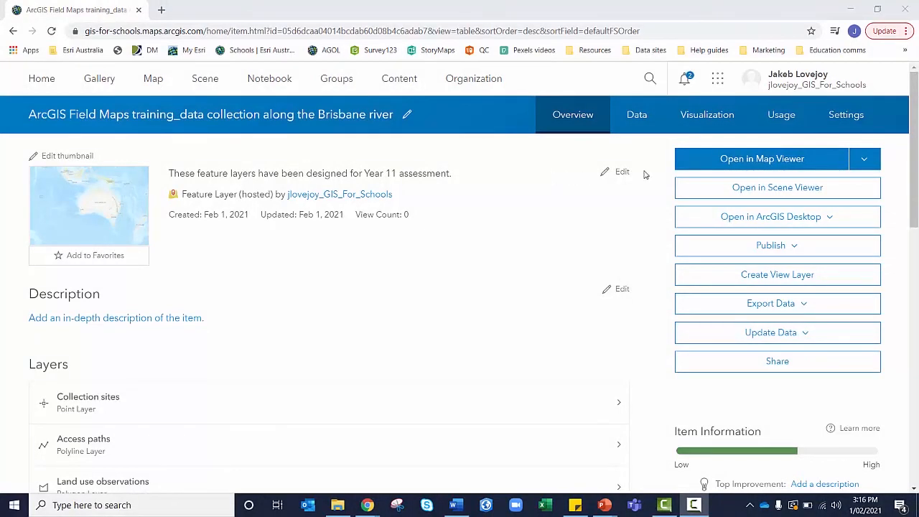
pyautogui.click(707, 166)
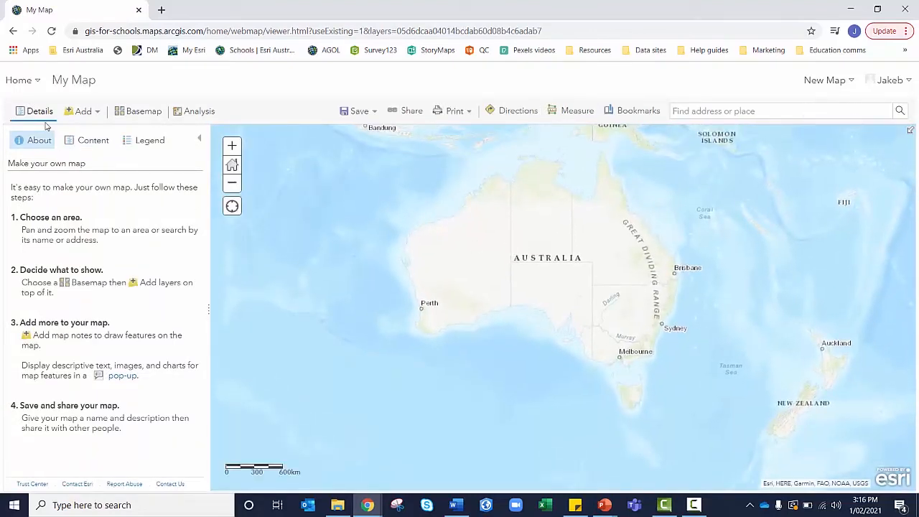
pyautogui.click(81, 143)
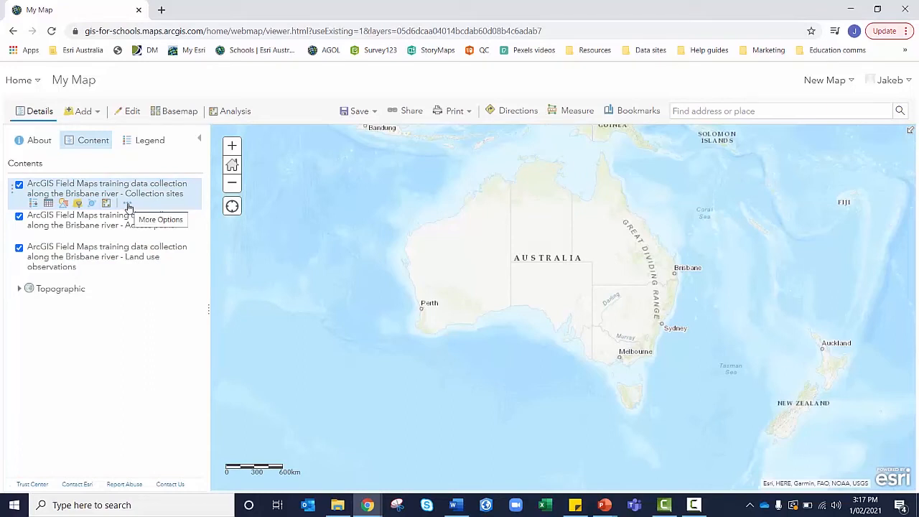
# Rename the map's Collection sites layer to just "Collection sites".
pyautogui.click(128, 205)
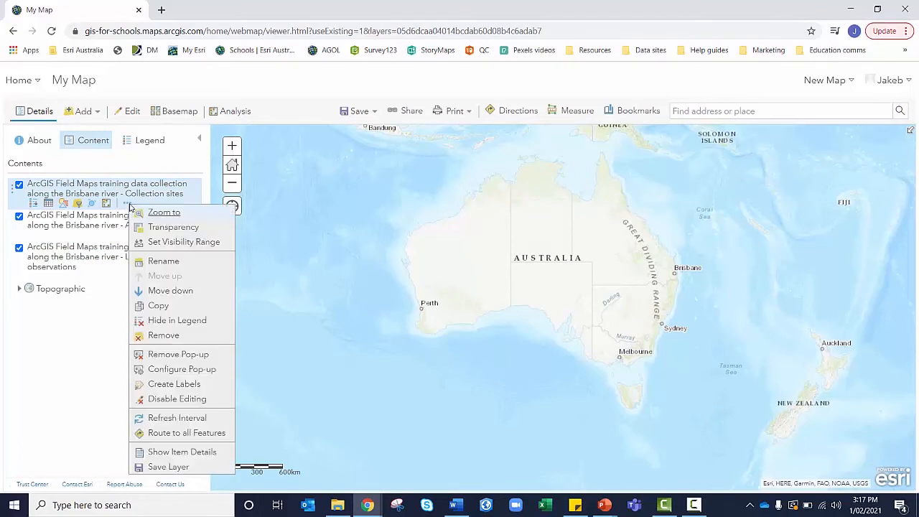
pyautogui.click(164, 265)
pyautogui.hotkey('ctrl', 'a')
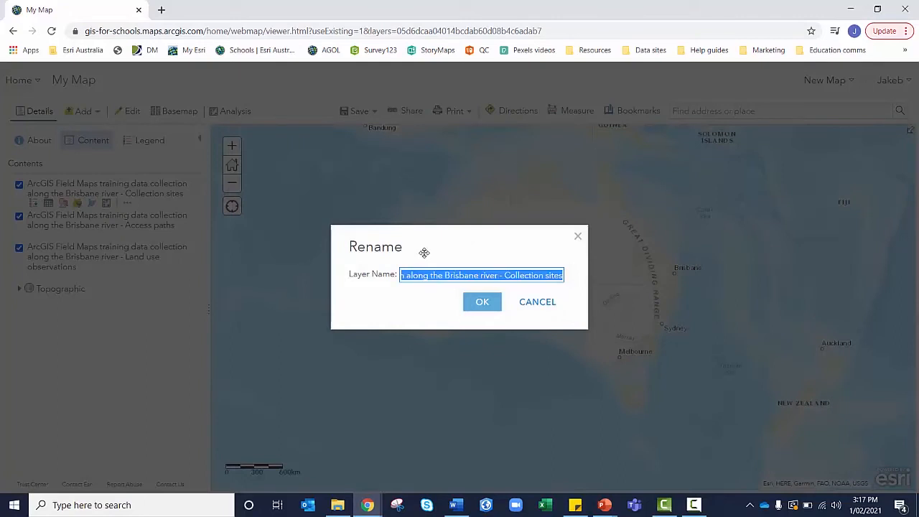
pyautogui.write('Collection')
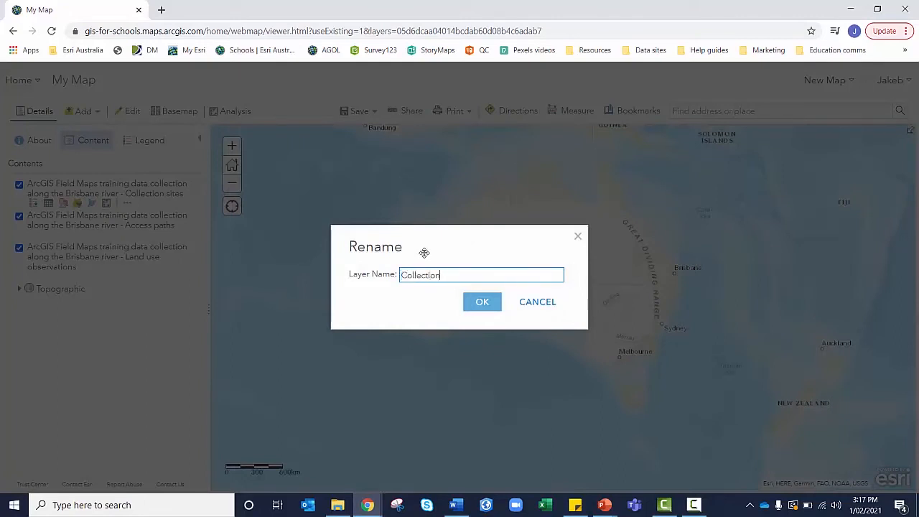
pyautogui.press('Return')
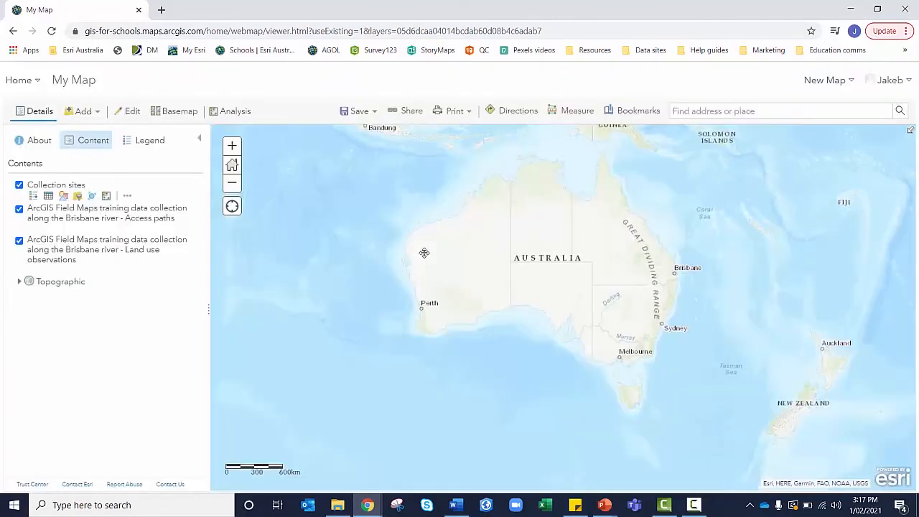
# Shorten the name of the Access paths layer in the map to "Access paths".
pyautogui.click(112, 228)
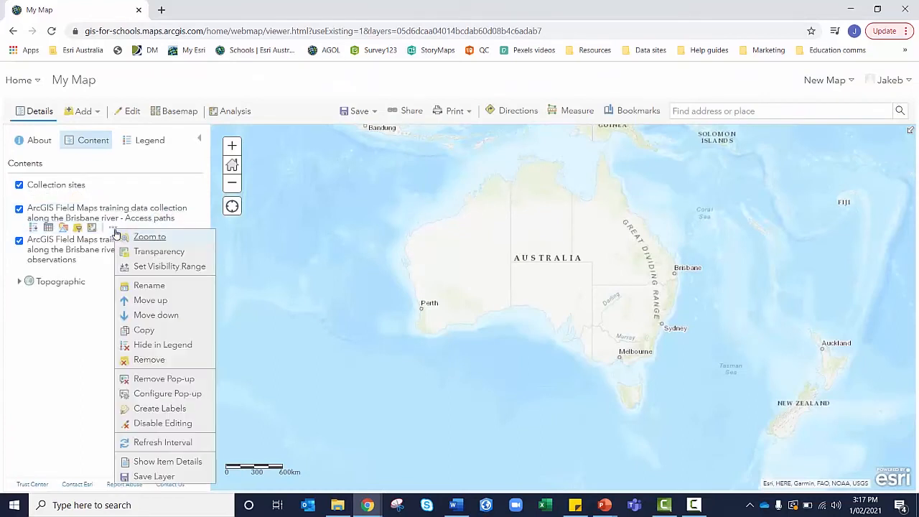
pyautogui.click(149, 286)
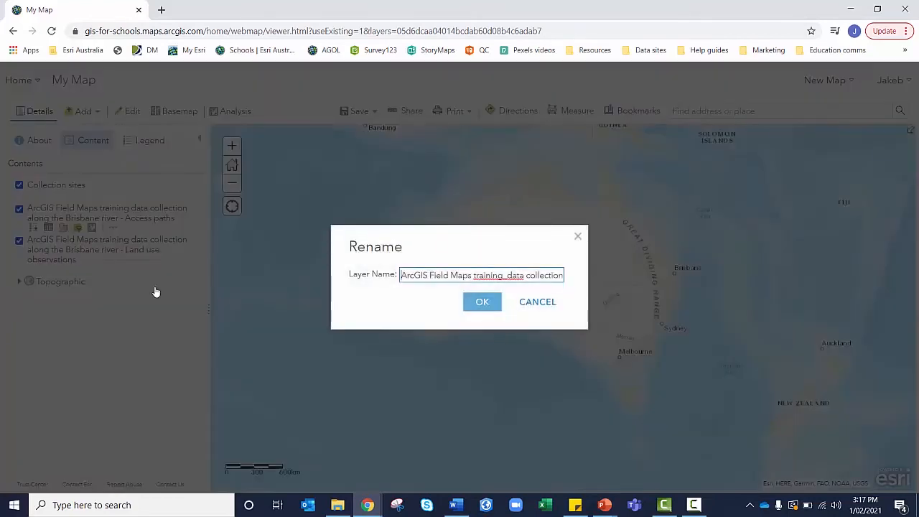
pyautogui.hotkey('ctrl', 'a')
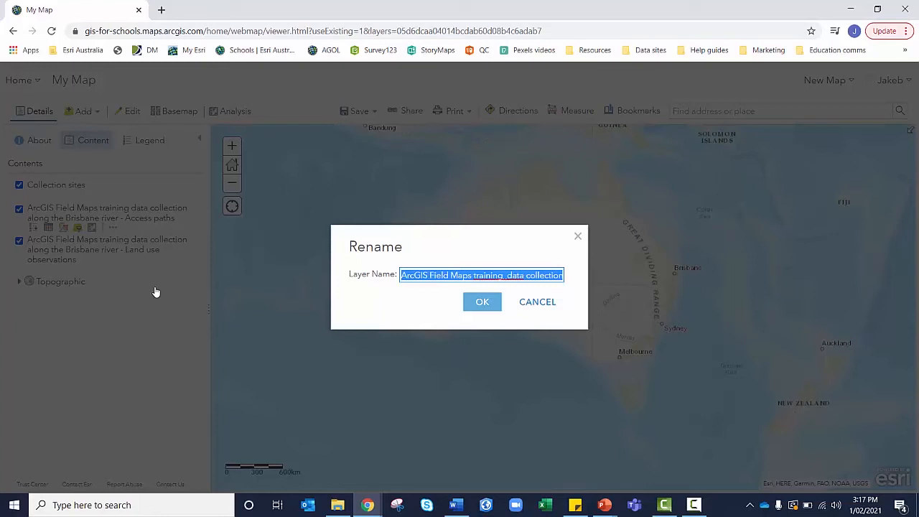
pyautogui.write('Access paths')
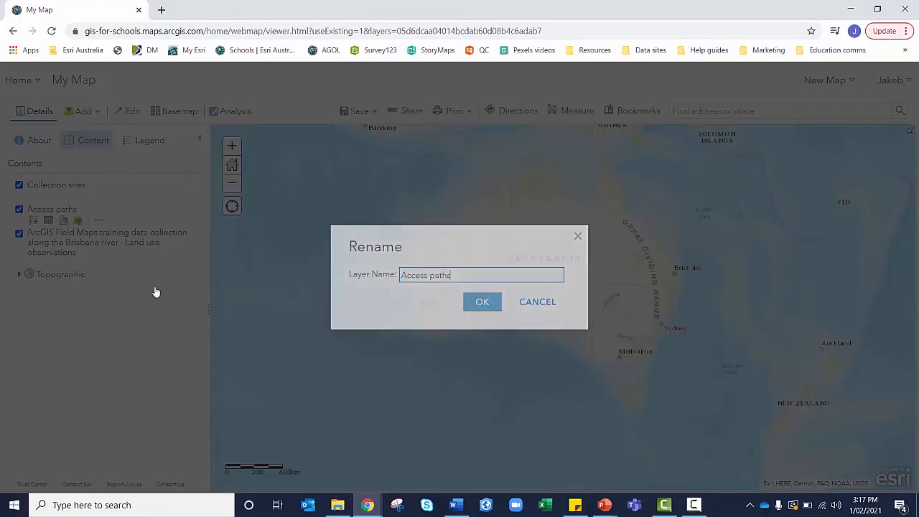
pyautogui.press('Return')
# Shorten the name of the Land use observations layer in the map to "Land use observations".
pyautogui.click(112, 265)
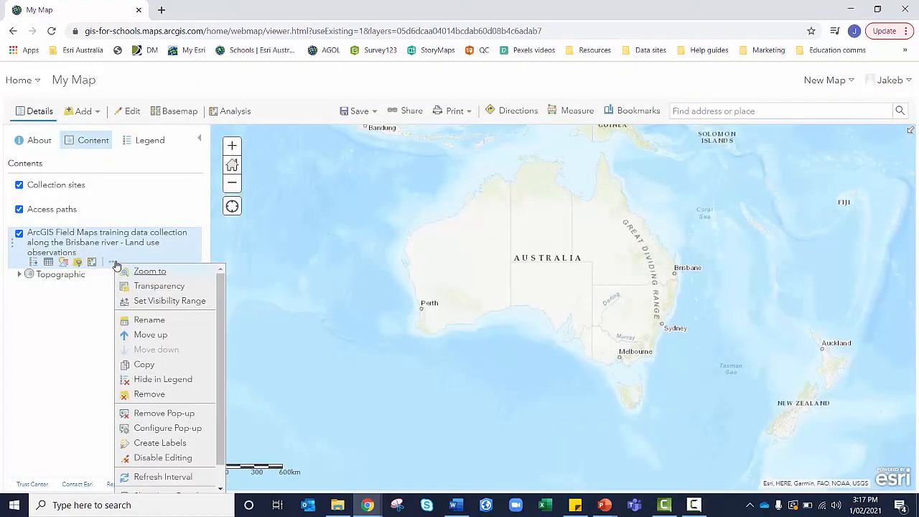
pyautogui.click(155, 326)
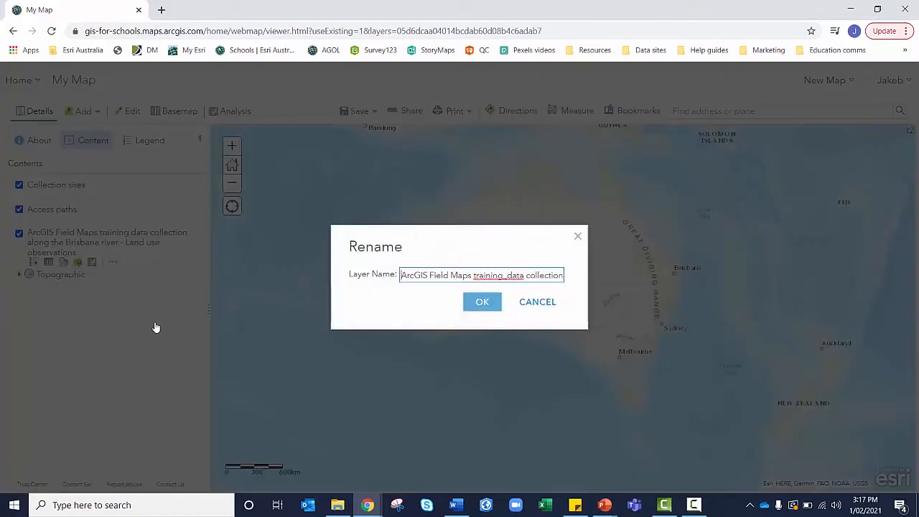
pyautogui.hotkey('ctrl', 'a')
pyautogui.write('Land use ')
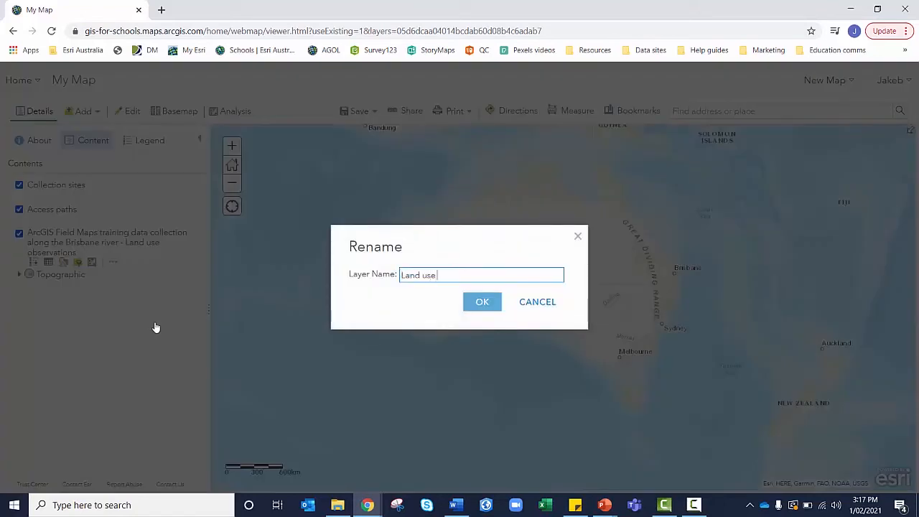
pyautogui.write('observations')
pyautogui.press('Return')
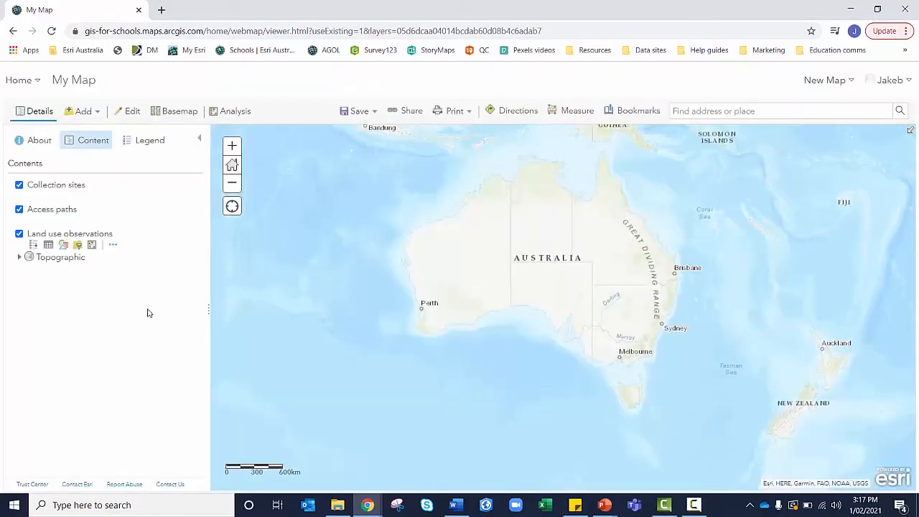
pyautogui.moveTo(75, 216)
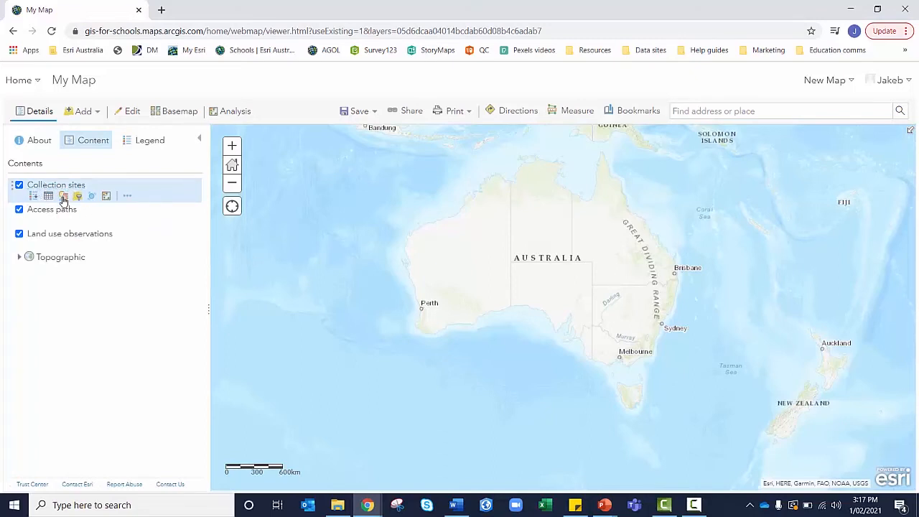
# Style the Collection sites layer by the Collection Site attribute with unique symbols and open that style's options.
pyautogui.click(63, 199)
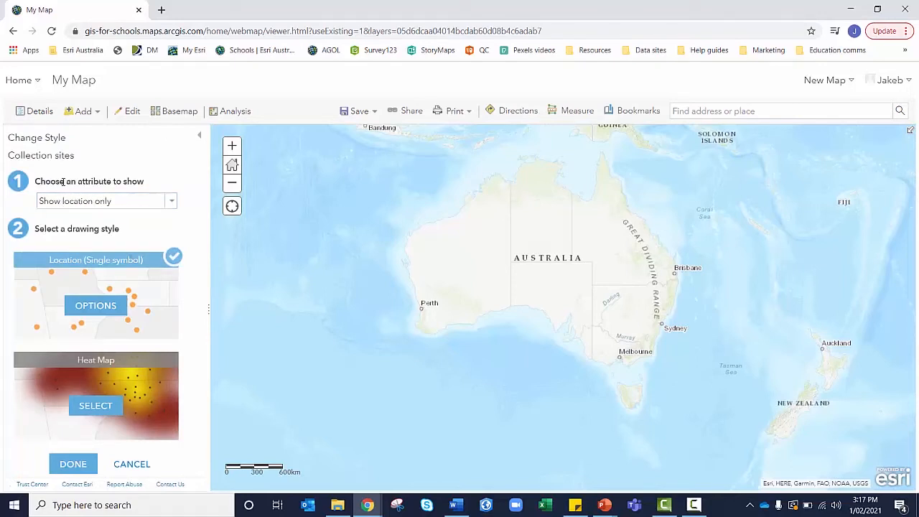
pyautogui.click(126, 203)
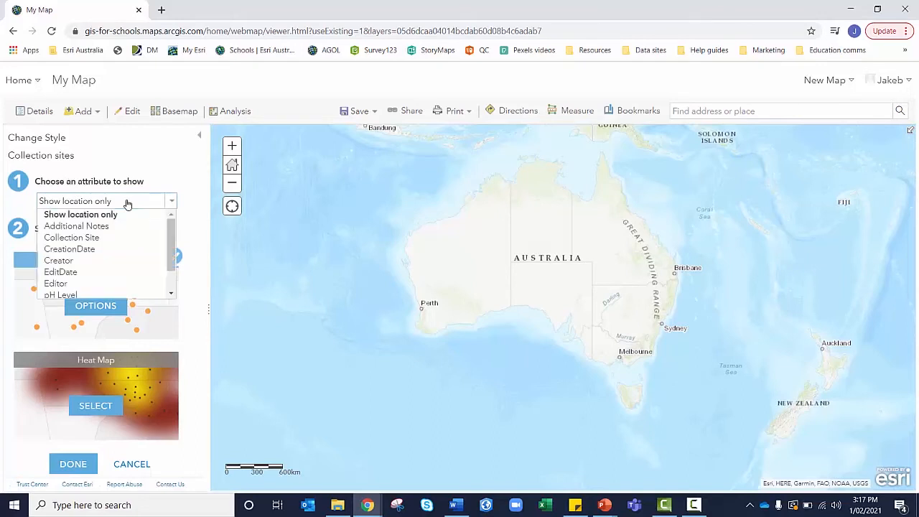
pyautogui.click(91, 239)
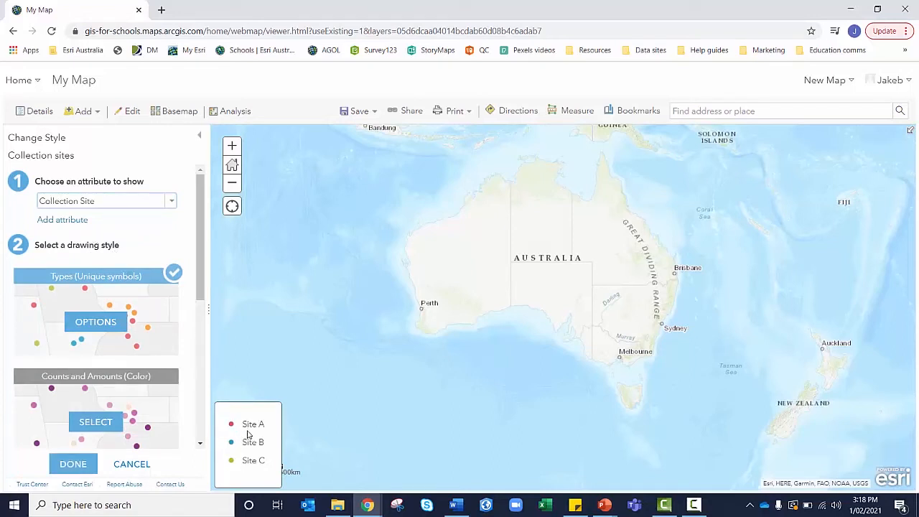
pyautogui.click(84, 324)
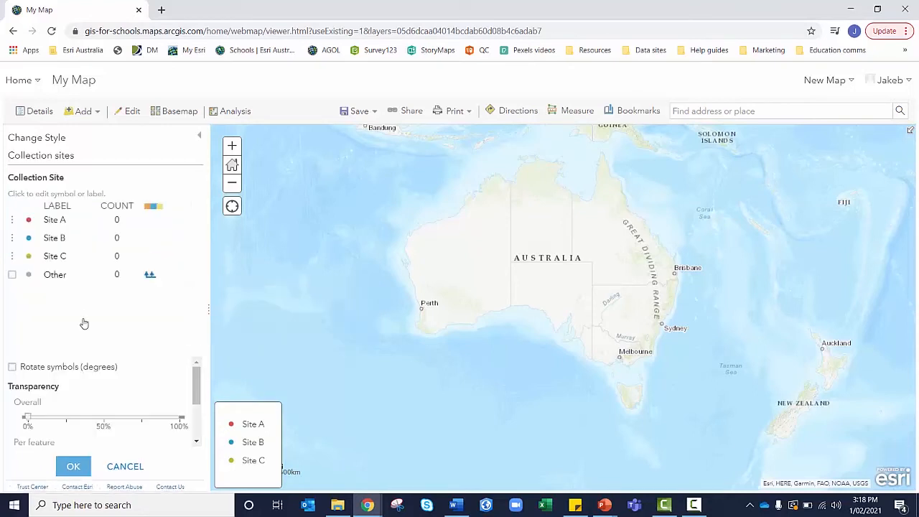
# Give Site A the blue A pin from the A-Z symbol category at a size of 20 px.
pyautogui.click(29, 223)
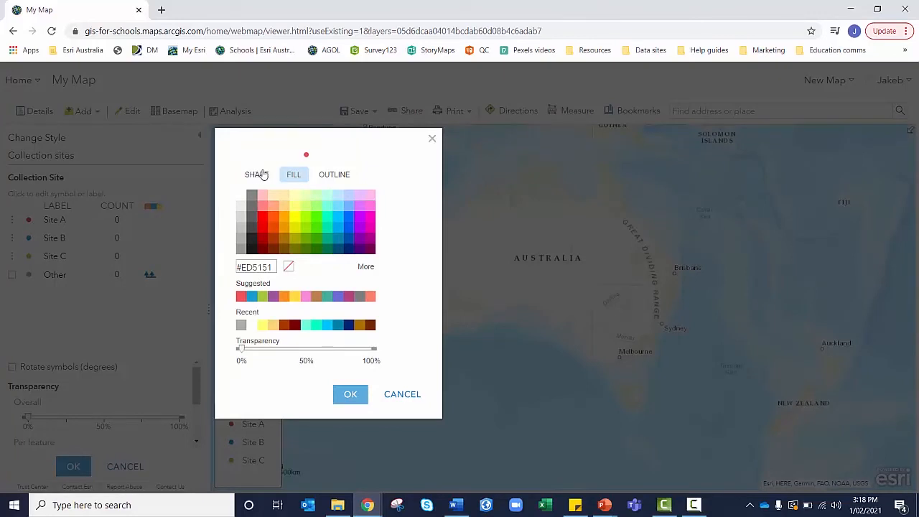
pyautogui.click(257, 176)
pyautogui.click(268, 203)
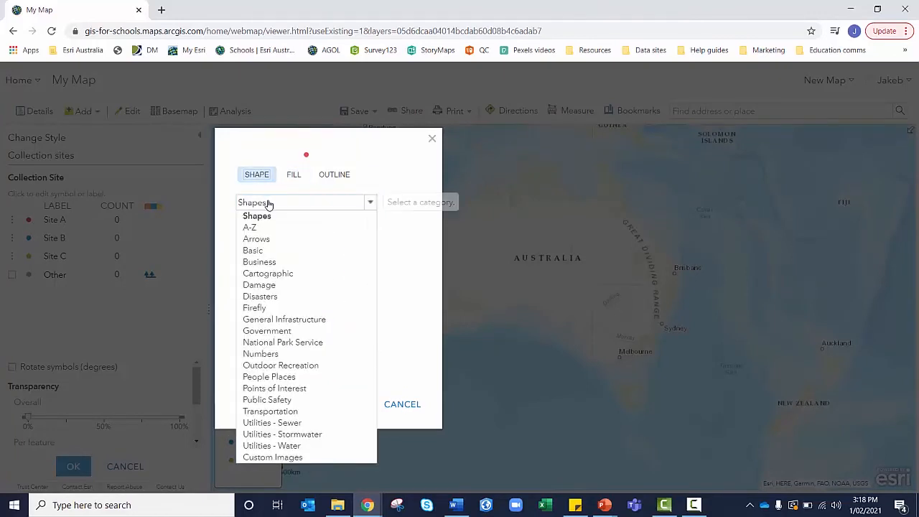
pyautogui.click(251, 228)
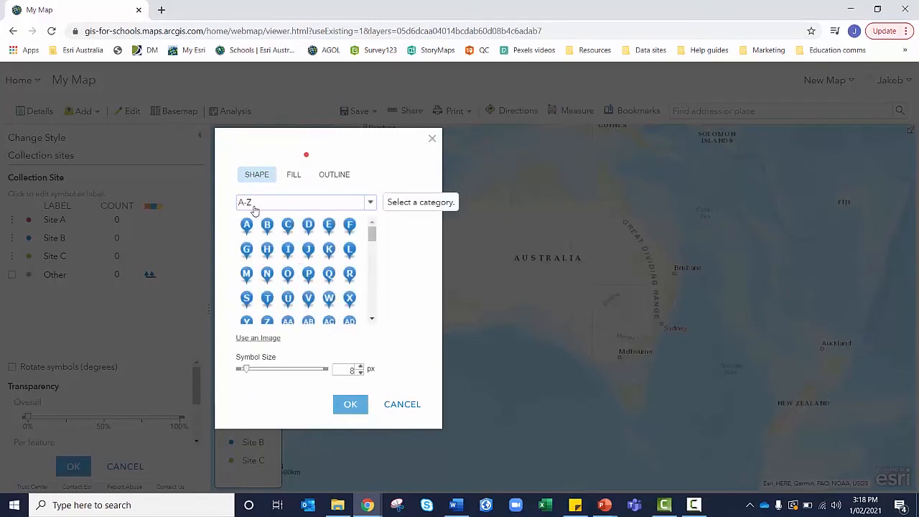
pyautogui.click(246, 227)
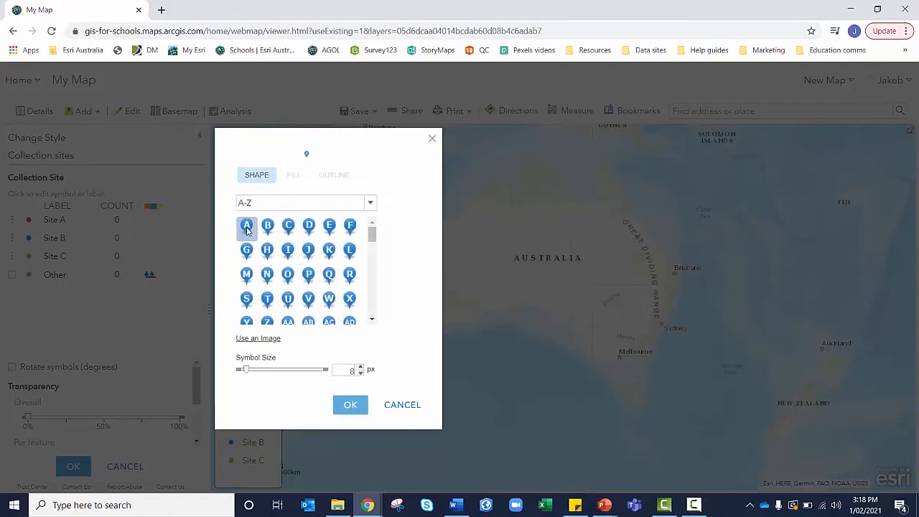
pyautogui.doubleClick(341, 371)
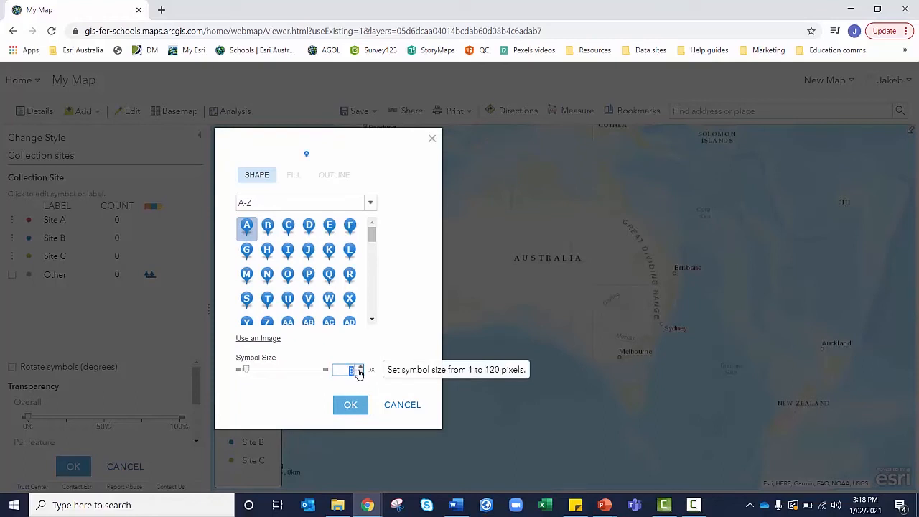
pyautogui.write('20')
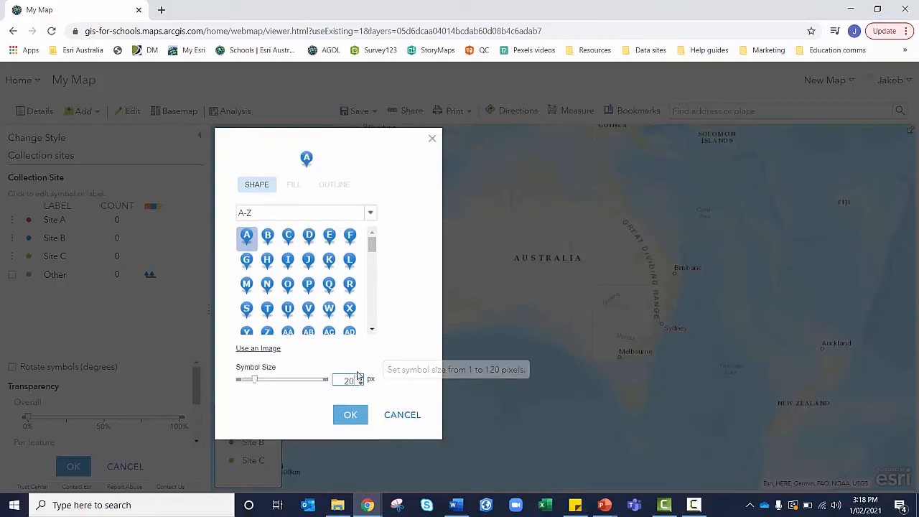
pyautogui.click(349, 416)
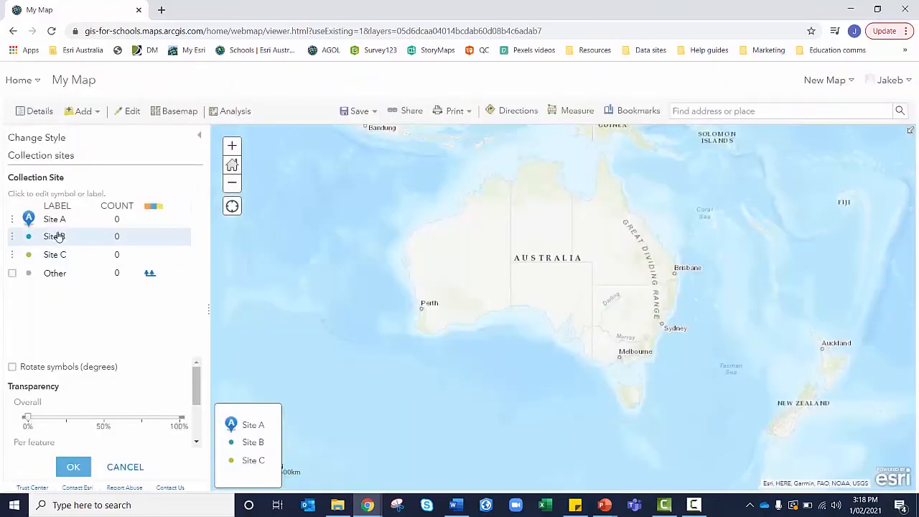
# Give Site B the green B pin from the A-Z symbol category at a size of 20 px.
pyautogui.click(29, 237)
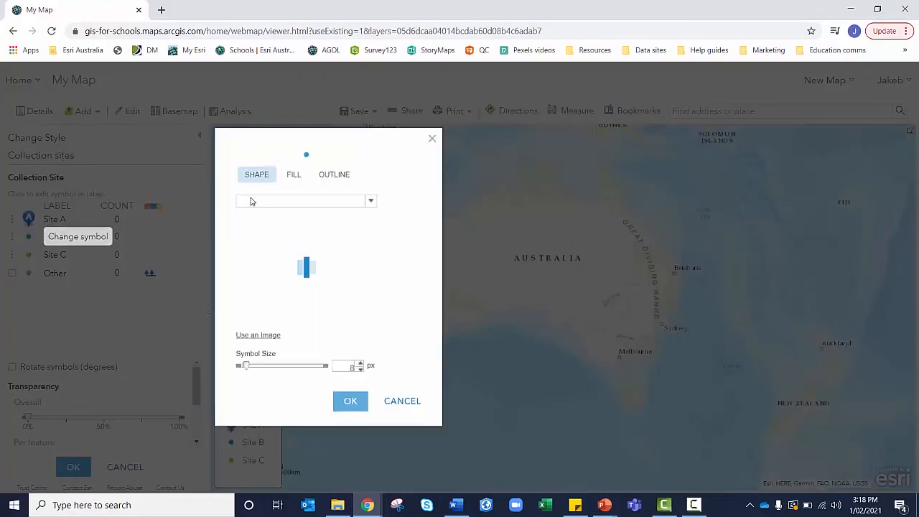
pyautogui.scroll(-3, 297, 266)
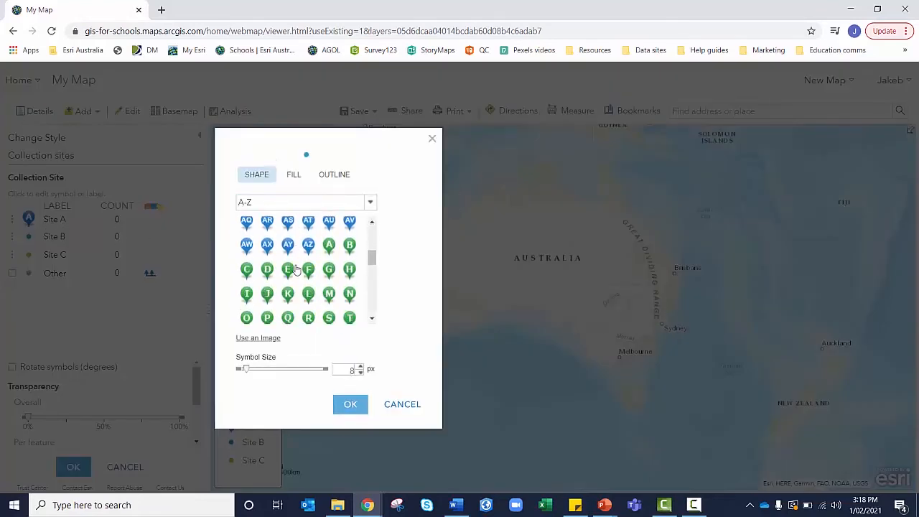
pyautogui.click(349, 242)
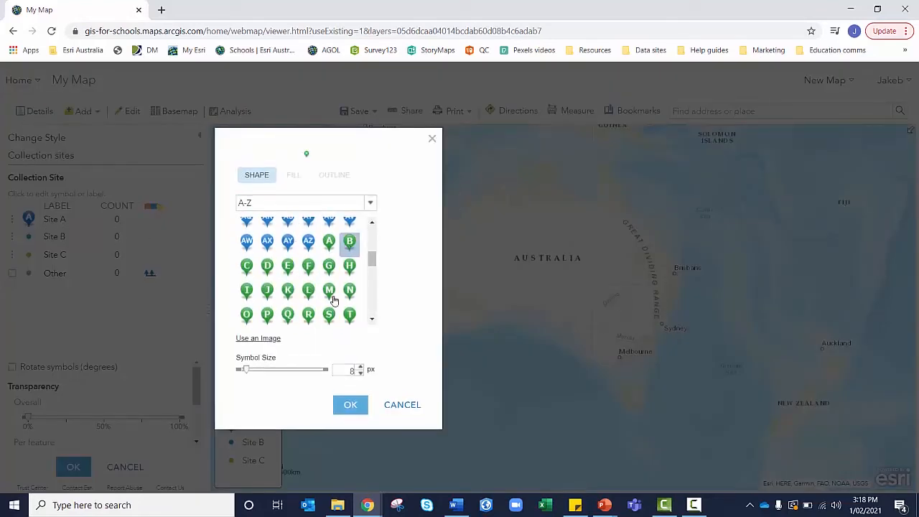
pyautogui.click(351, 369)
pyautogui.write('20')
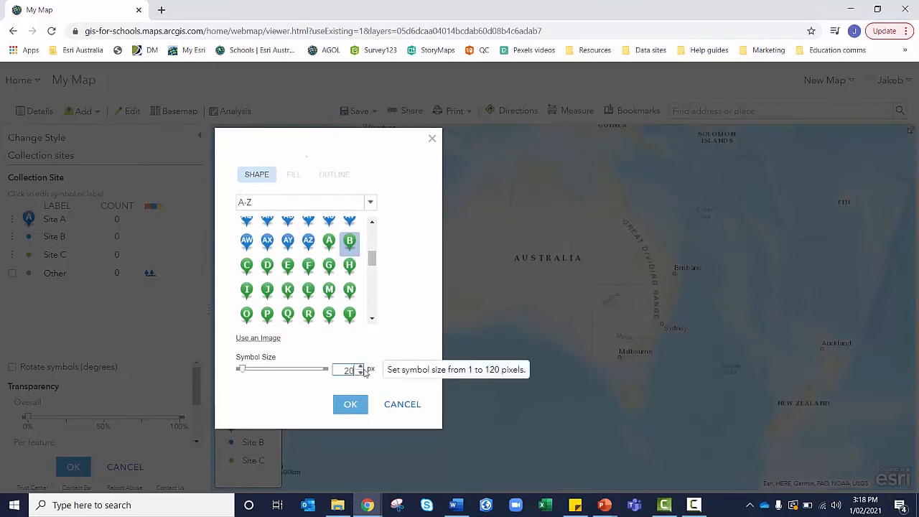
pyautogui.click(350, 404)
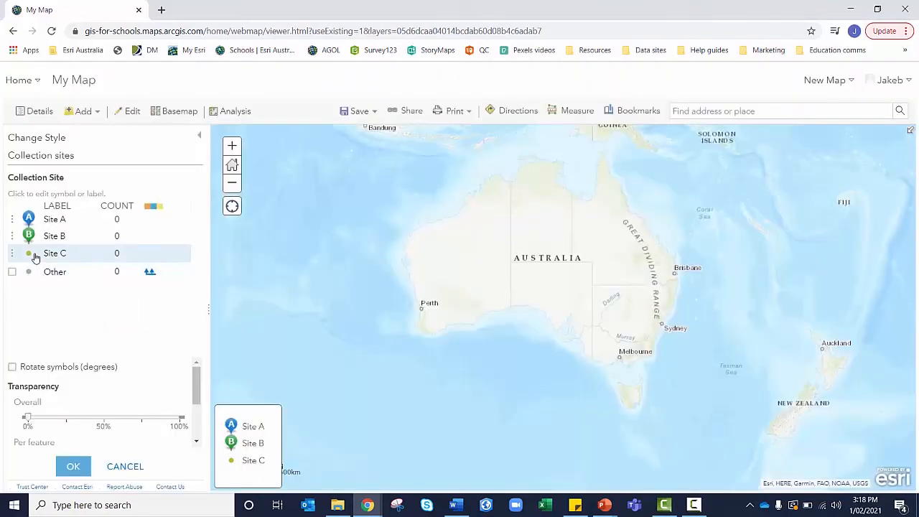
# Give Site C the red C pin from the A-Z category at 20 px and apply the Collection sites style.
pyautogui.click(28, 252)
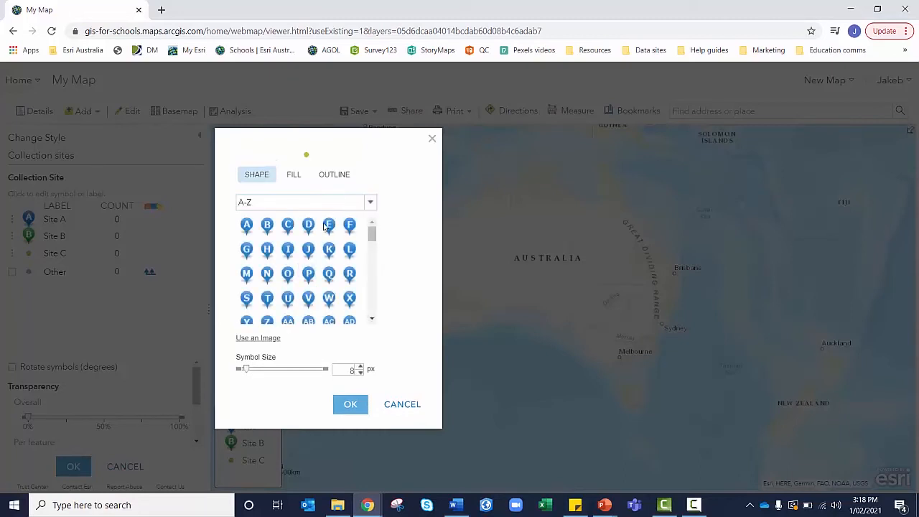
pyautogui.scroll(-5, 316, 312)
pyautogui.click(328, 282)
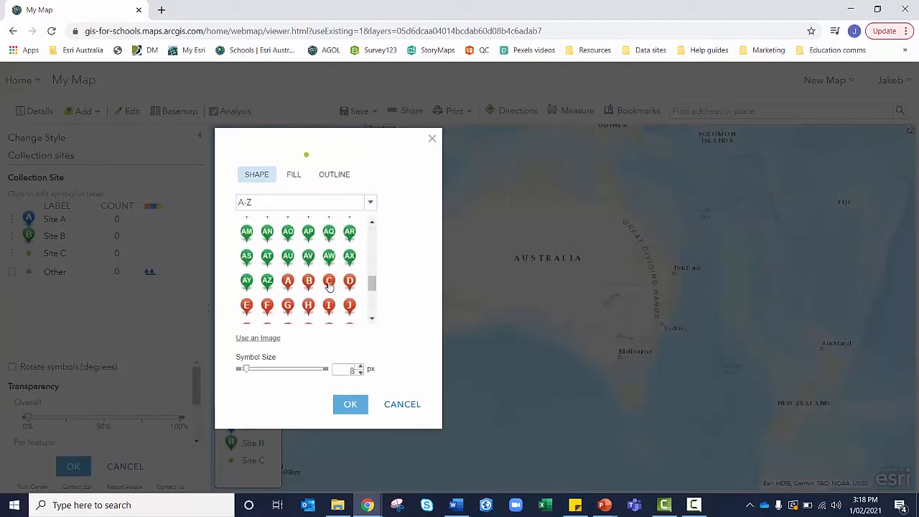
pyautogui.moveTo(349, 368); pyautogui.dragTo(361, 373)
pyautogui.write('20')
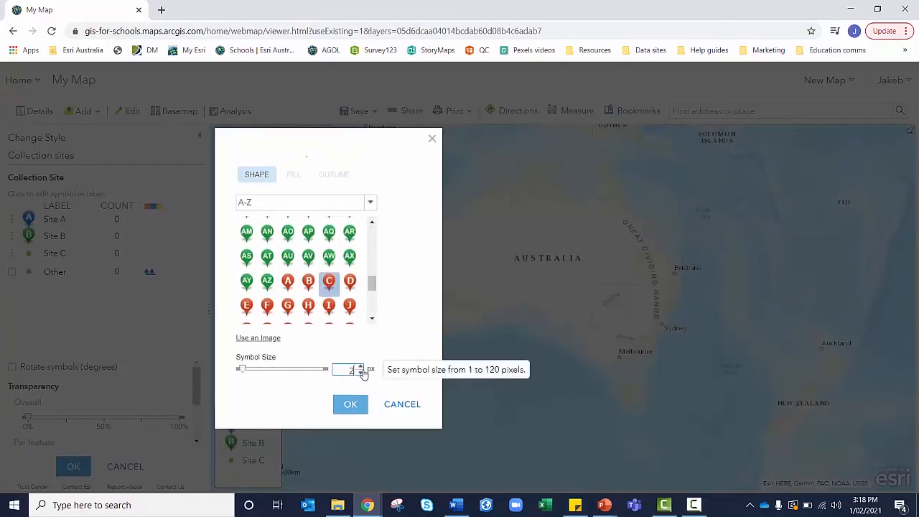
pyautogui.click(350, 414)
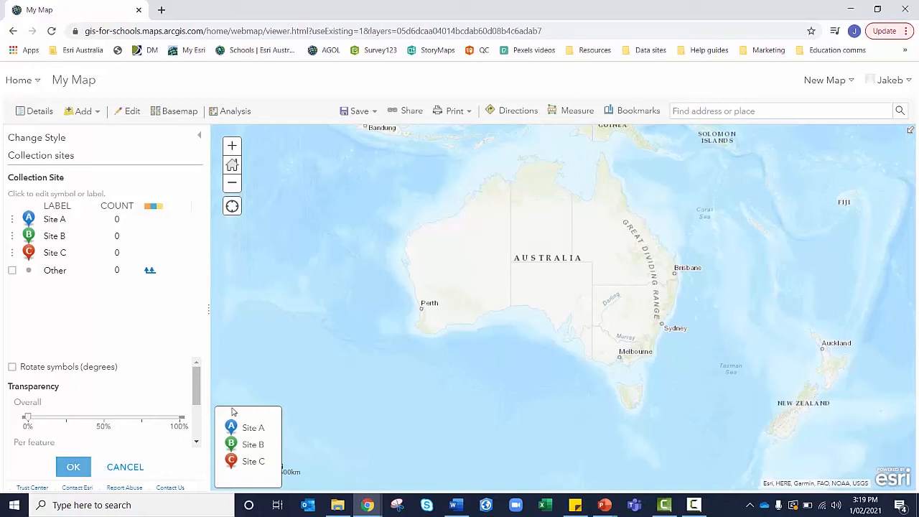
pyautogui.click(75, 465)
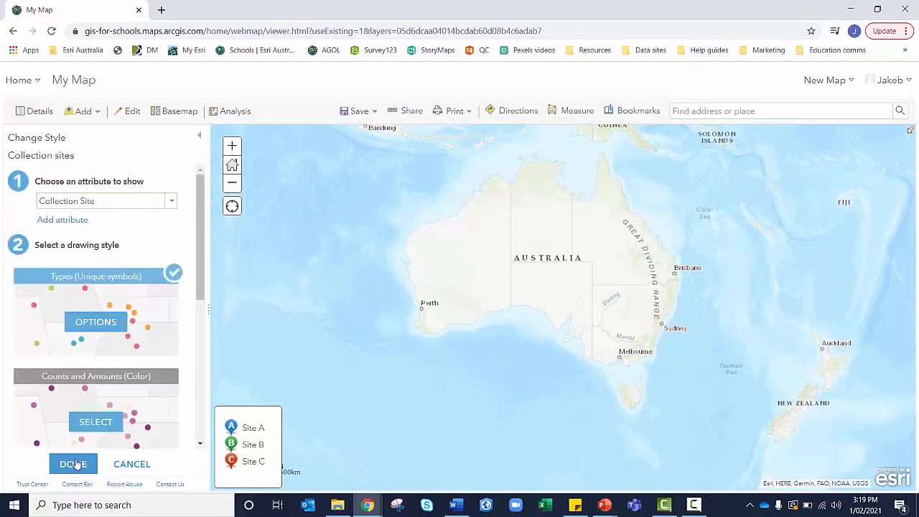
pyautogui.click(75, 465)
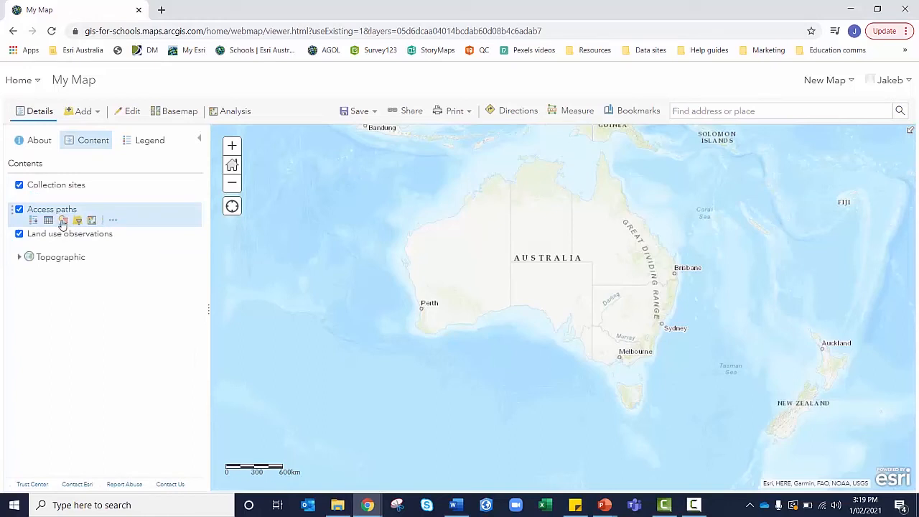
# Style the Access paths layer by Type of Access Path with unique symbols, keeping the default line colours.
pyautogui.click(64, 220)
pyautogui.click(102, 202)
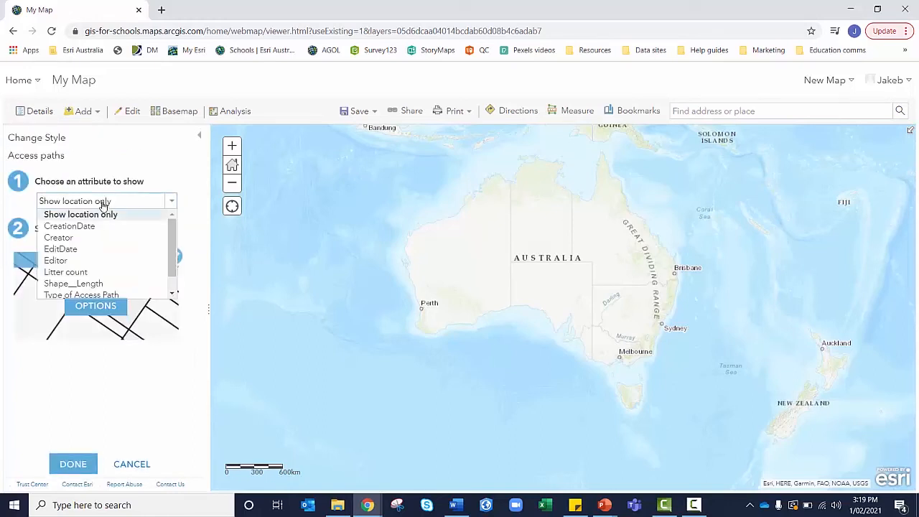
pyautogui.scroll(-1, 82, 247)
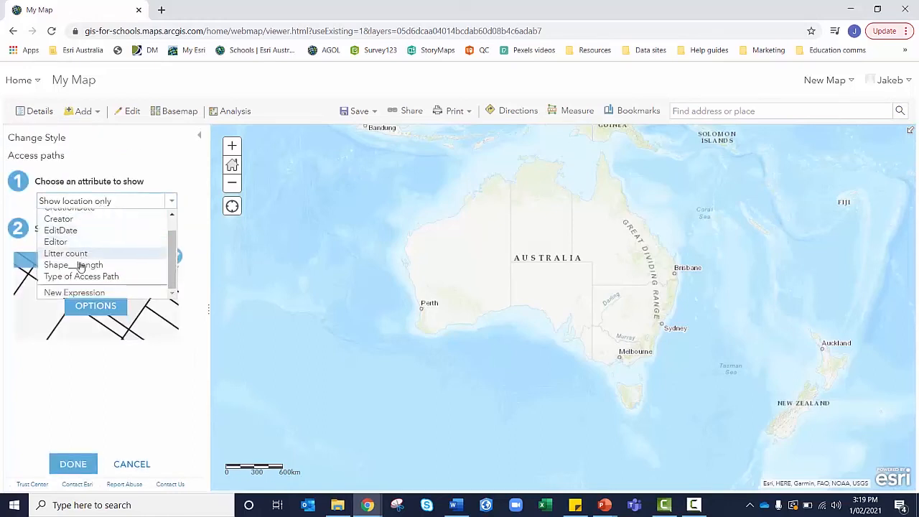
pyautogui.click(77, 276)
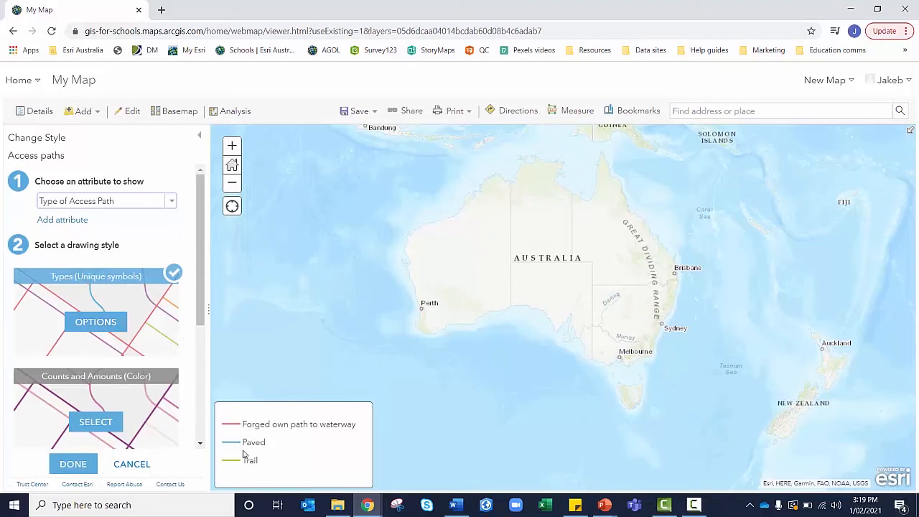
pyautogui.click(107, 322)
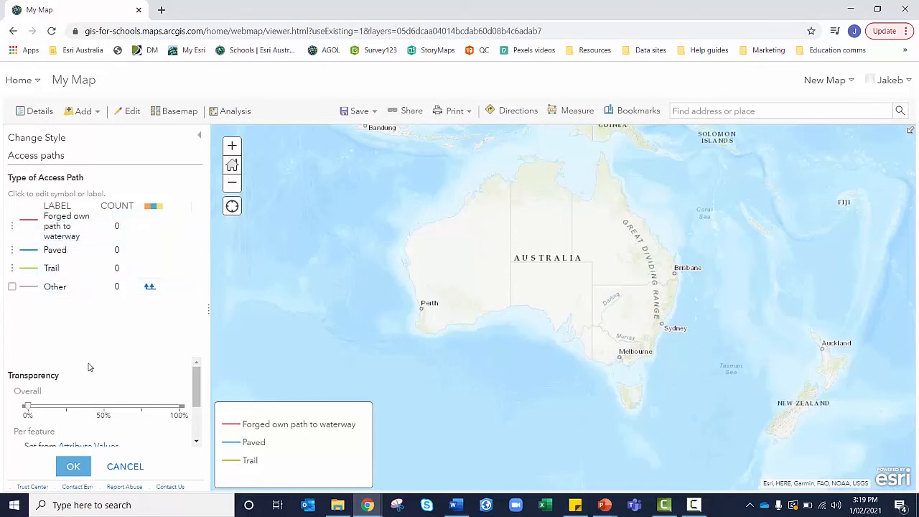
pyautogui.click(70, 468)
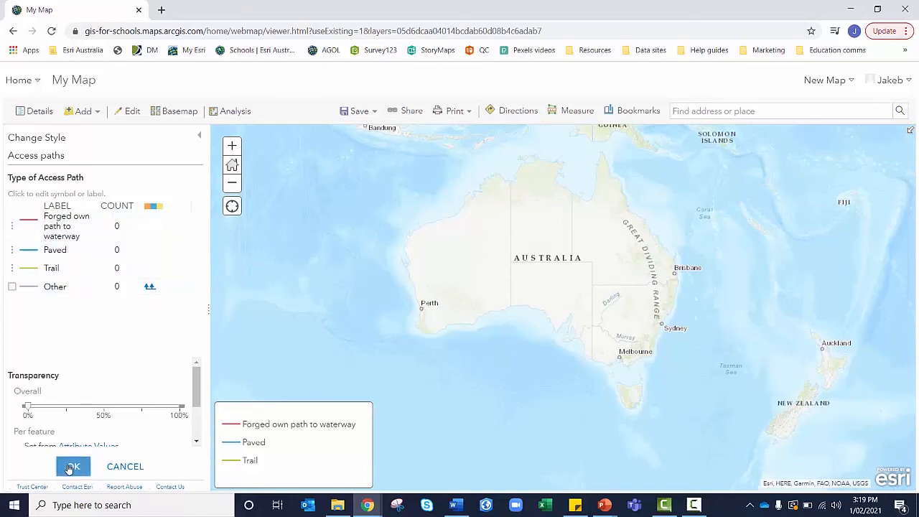
pyautogui.click(71, 467)
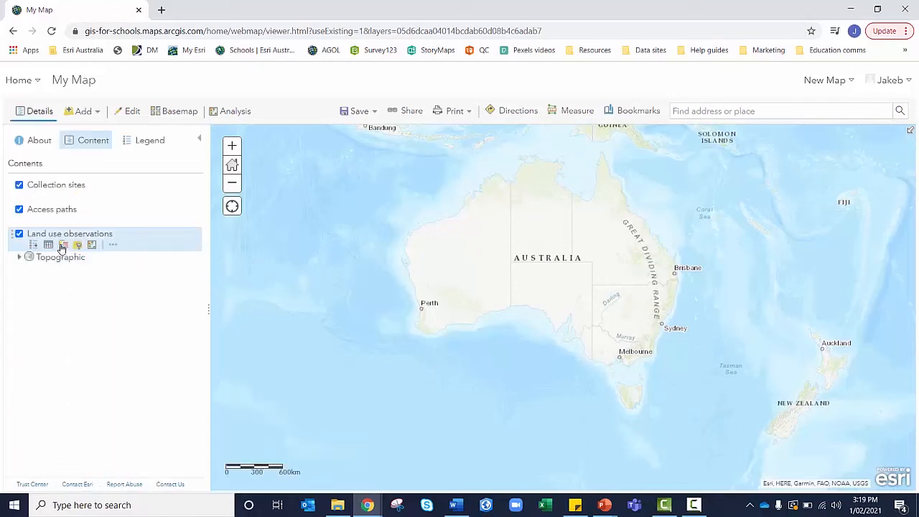
# Style the Land use observations layer to show location only with a single symbol.
pyautogui.click(63, 246)
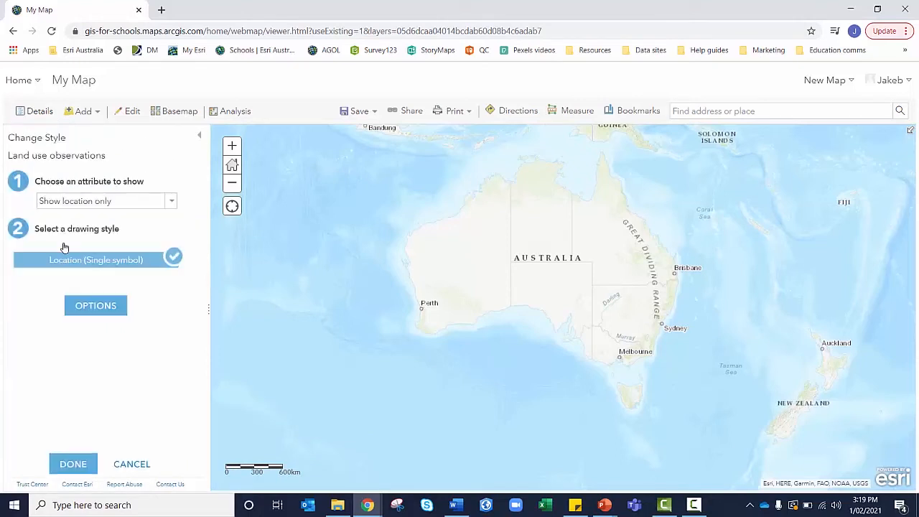
pyautogui.click(91, 201)
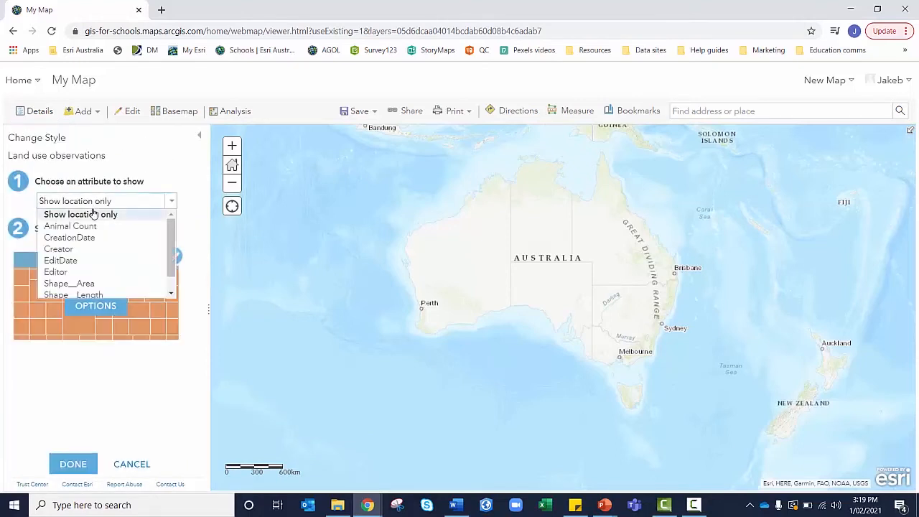
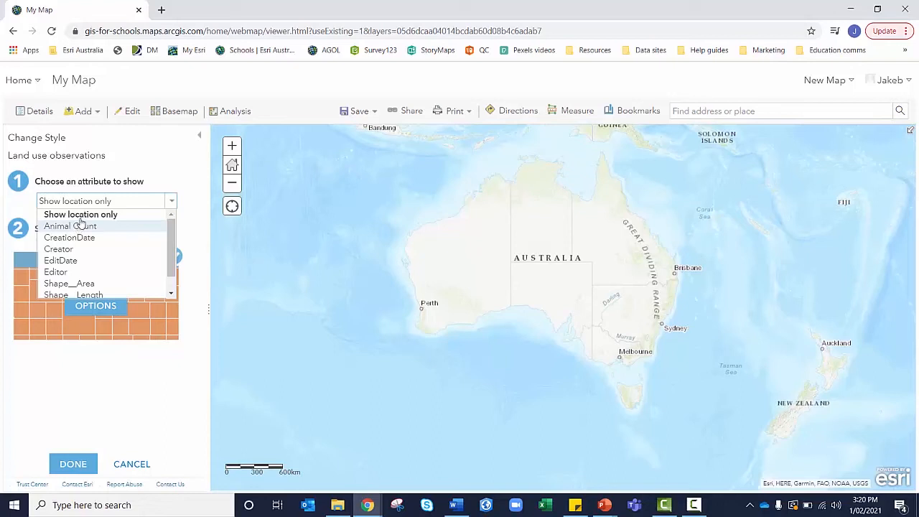
pyautogui.click(82, 215)
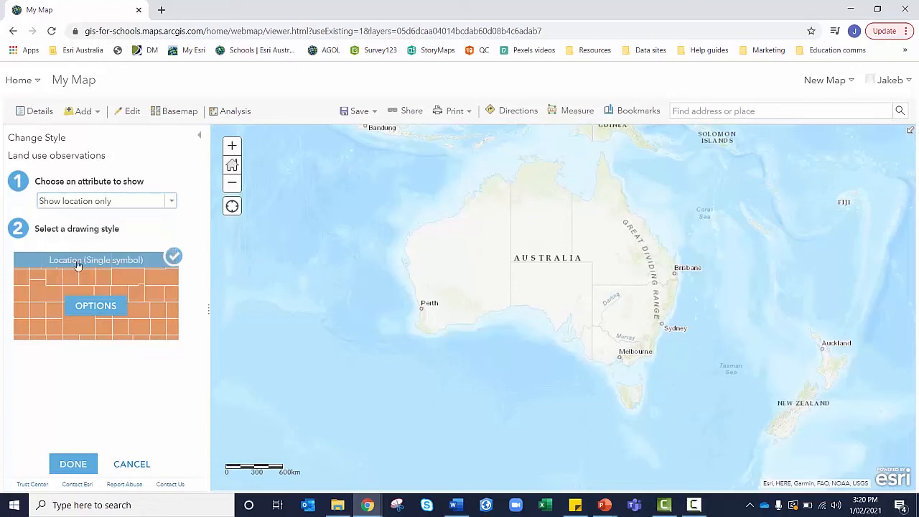
pyautogui.click(64, 469)
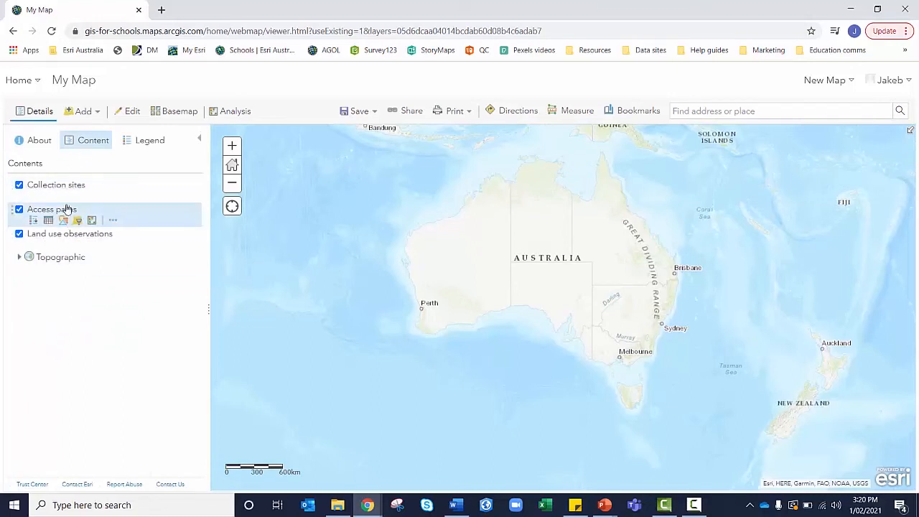
# Save the feature templates for the Collection sites and Access paths layers in the feature template manager.
pyautogui.click(126, 112)
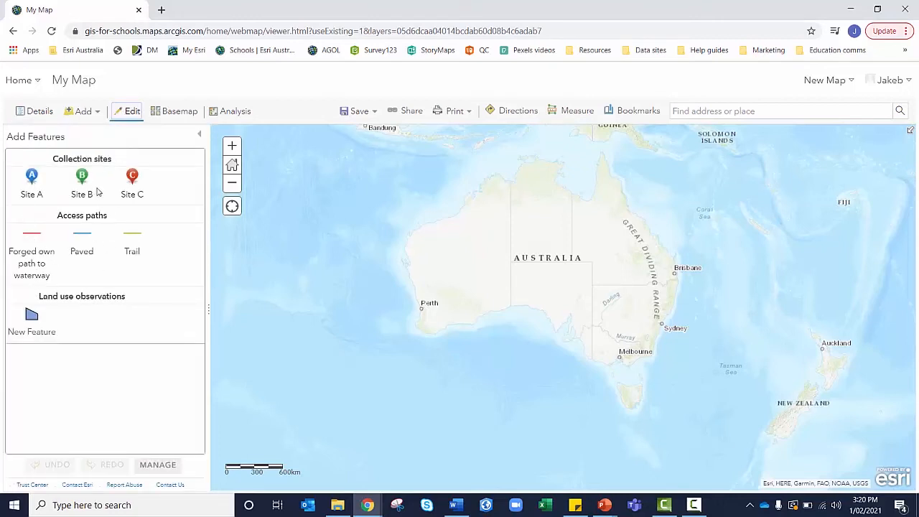
pyautogui.click(157, 466)
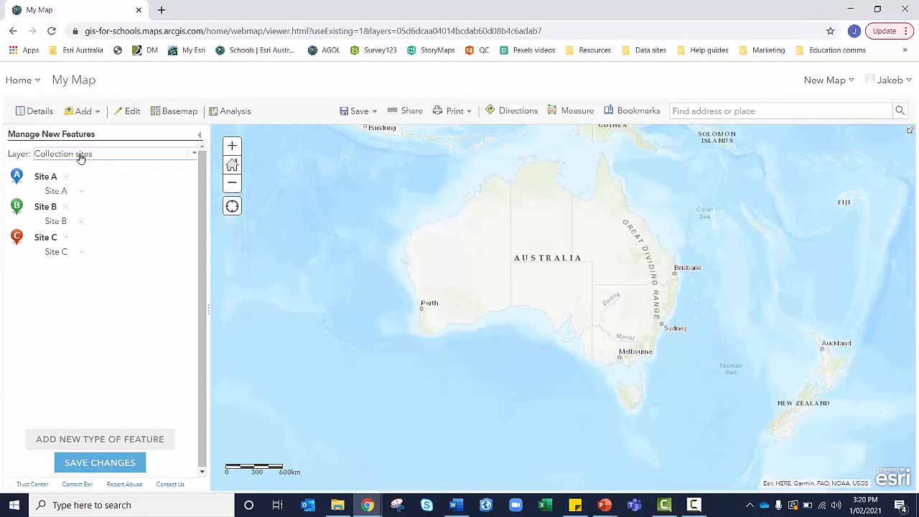
pyautogui.click(104, 465)
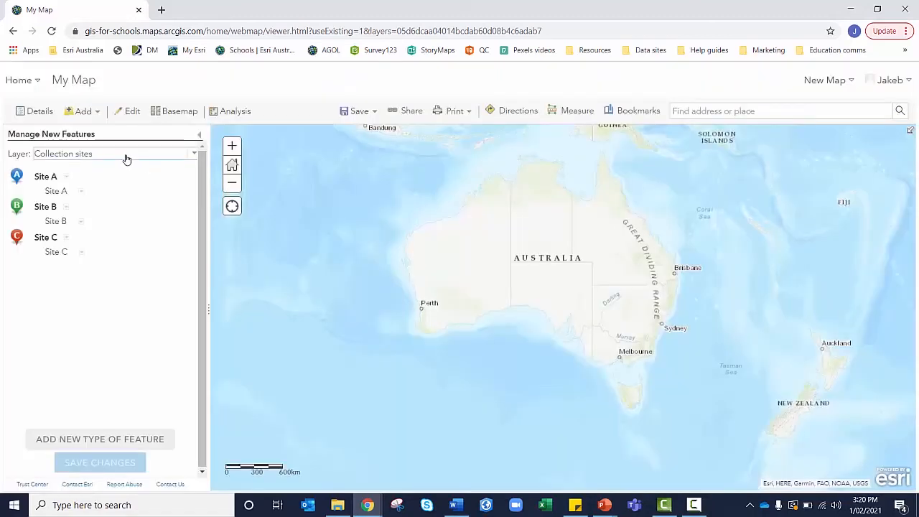
pyautogui.click(125, 155)
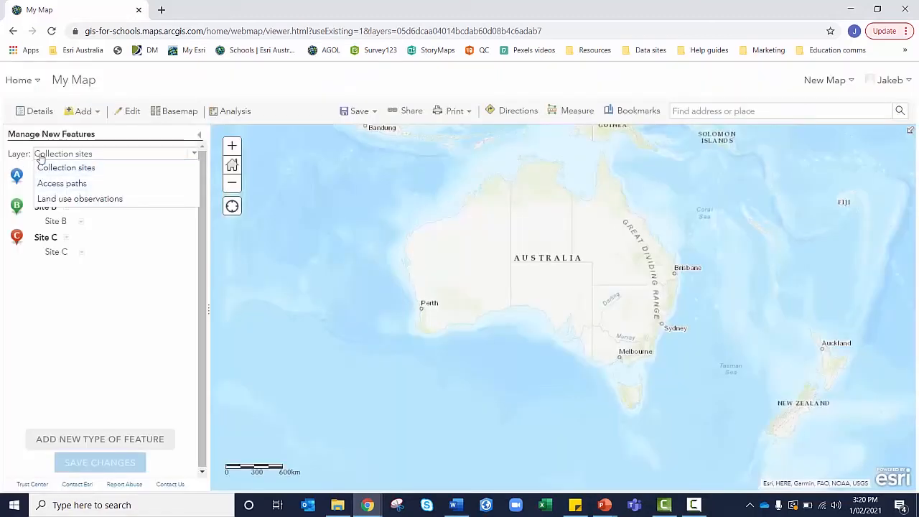
pyautogui.click(61, 183)
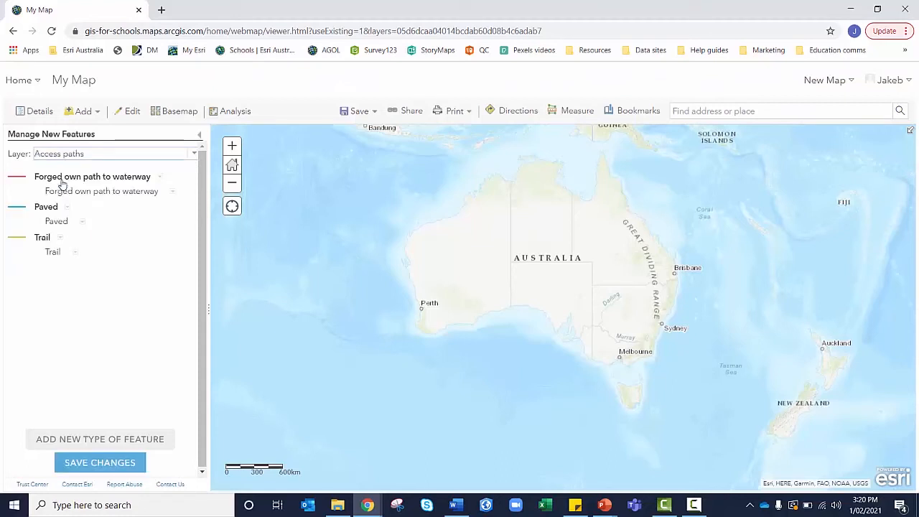
pyautogui.click(92, 461)
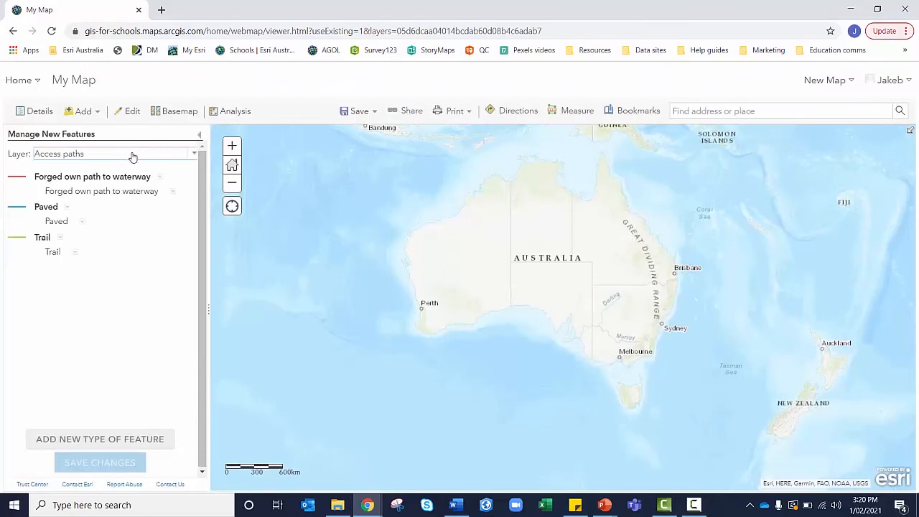
# Check the Land use observations feature template and review the templates available across all three layers.
pyautogui.click(132, 156)
pyautogui.click(109, 200)
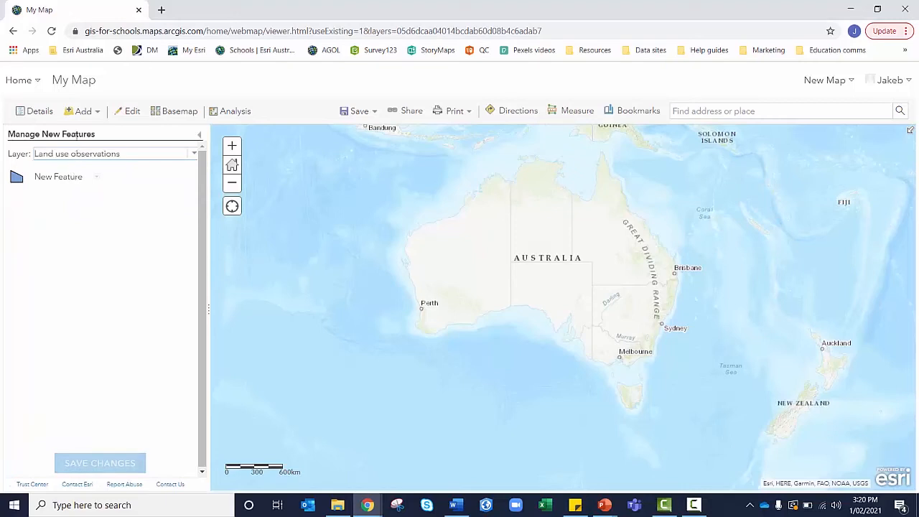
pyautogui.click(125, 112)
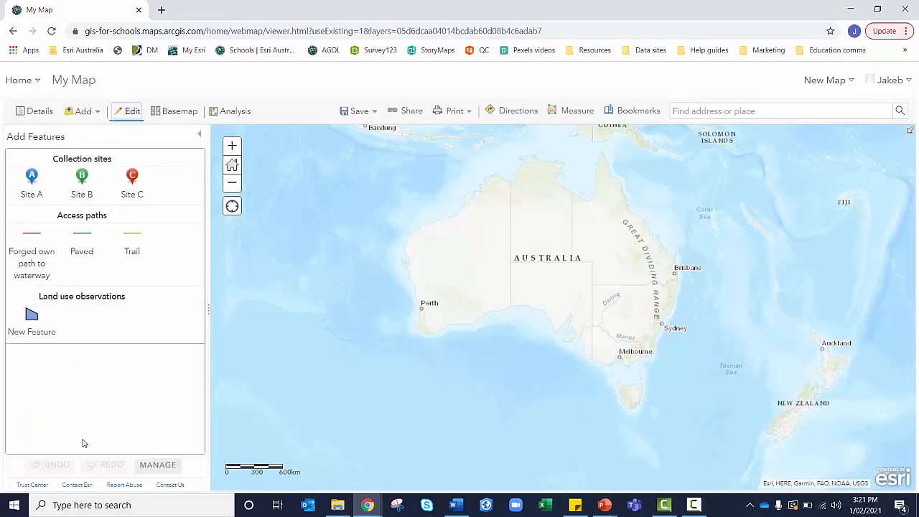
pyautogui.click(154, 465)
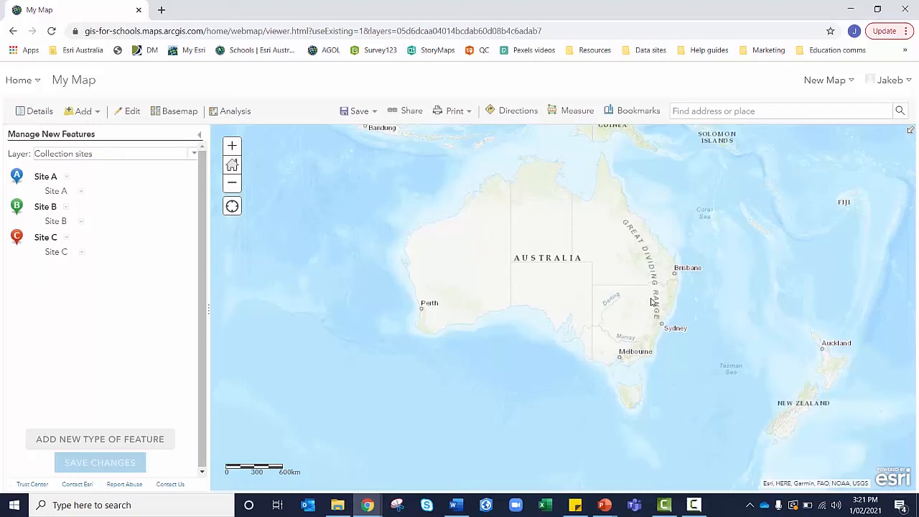
# Start saving the map and title it "Field Maps training_Data collection along the Brisbane river".
pyautogui.click(358, 112)
pyautogui.click(355, 151)
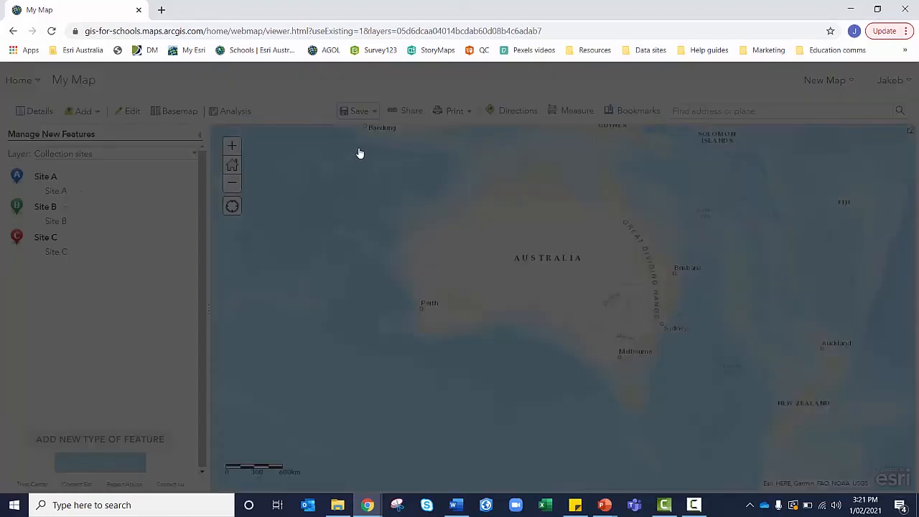
pyautogui.click(433, 252)
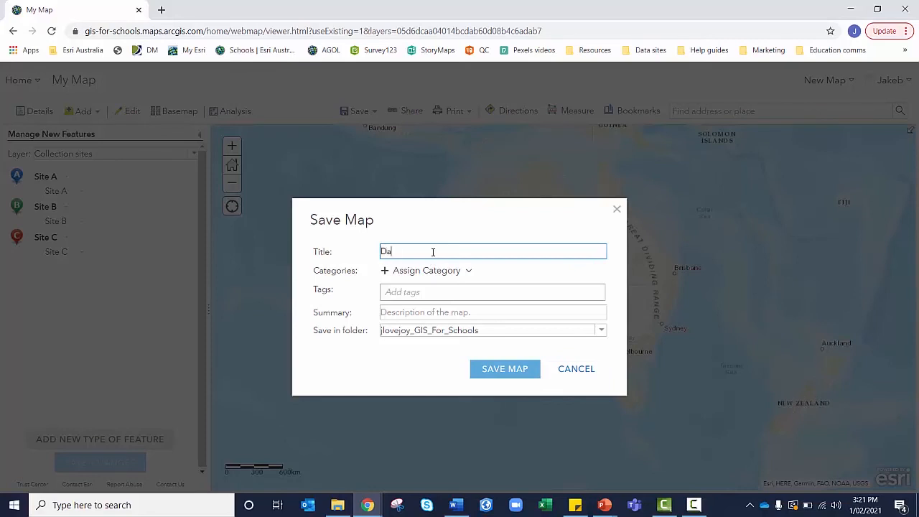
pyautogui.write('Data collection along the Brisbane river')
pyautogui.click(446, 291)
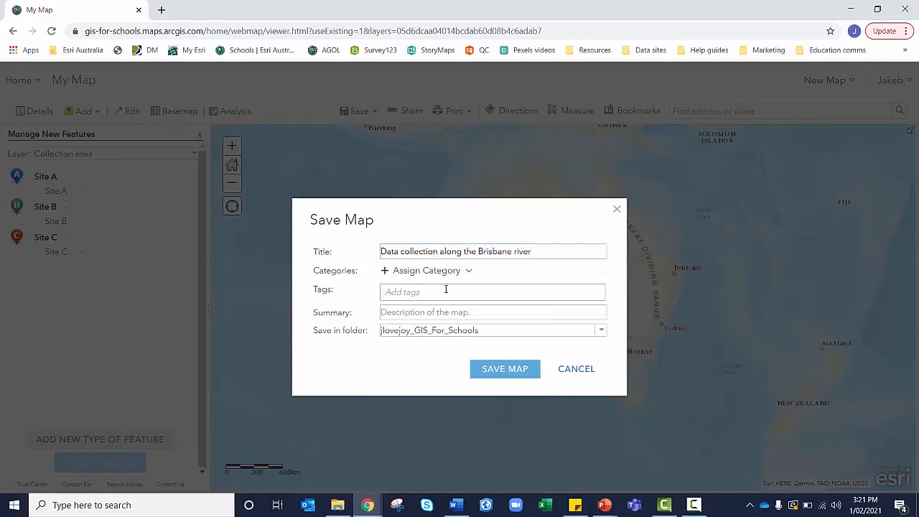
pyautogui.click(381, 252)
pyautogui.write('Field Maps t')
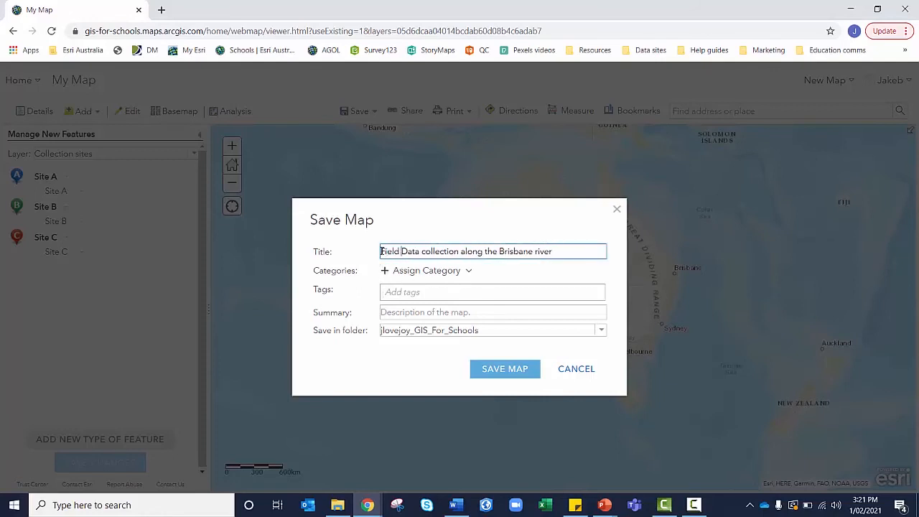
pyautogui.write('raining_')
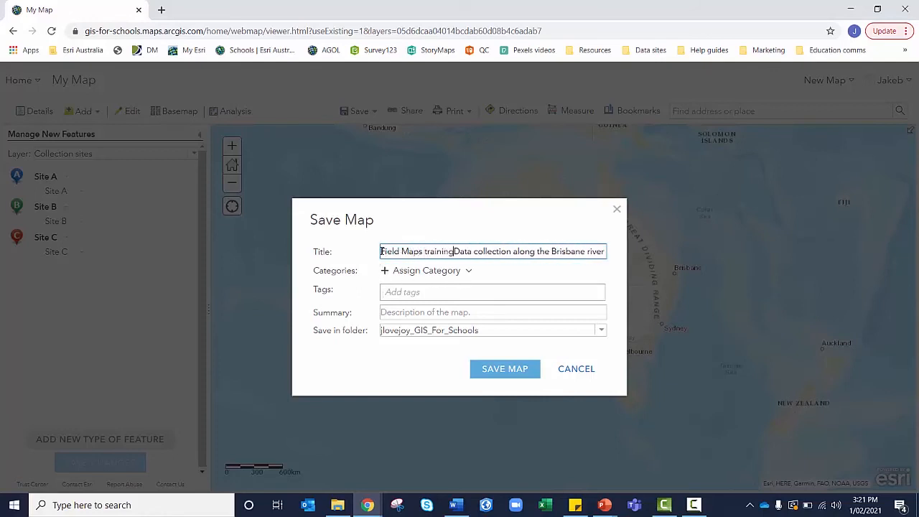
# Tag the map with "data collection", leave the summary blank, and save the map.
pyautogui.click(396, 292)
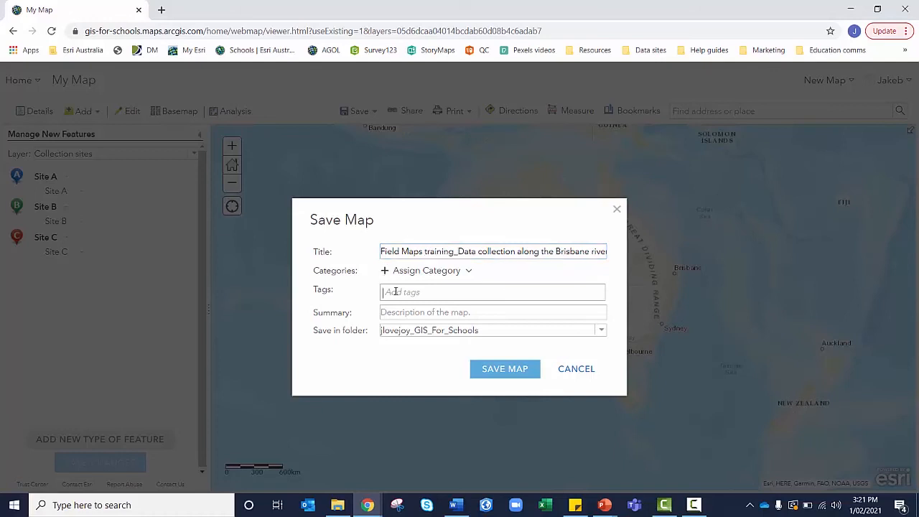
pyautogui.write('data collection')
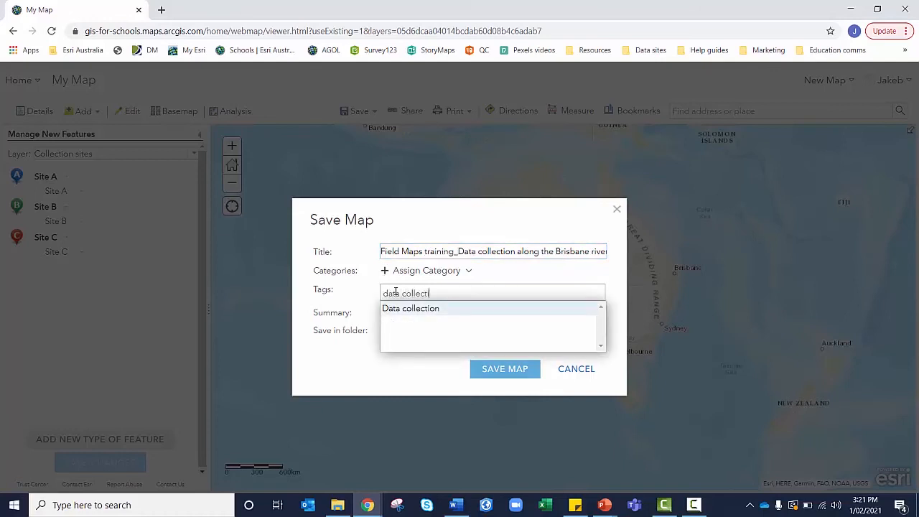
pyautogui.press('Return')
pyautogui.click(385, 314)
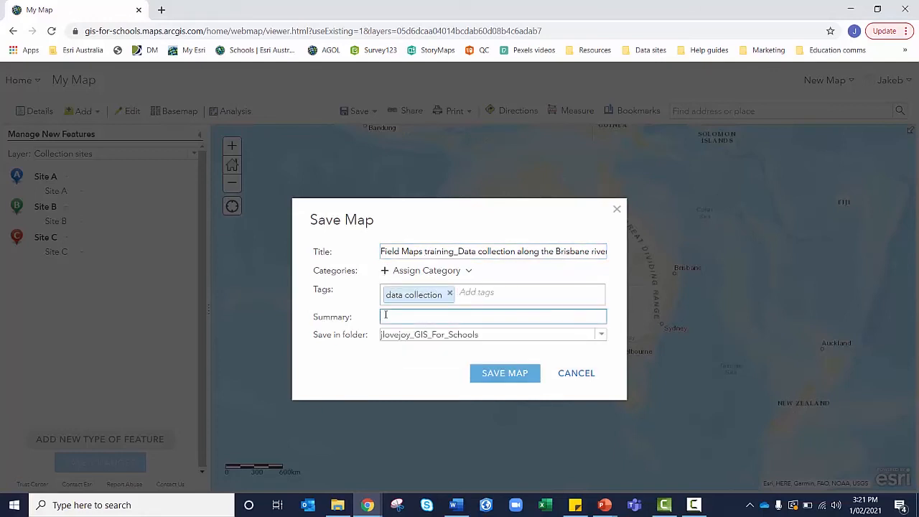
pyautogui.click(505, 374)
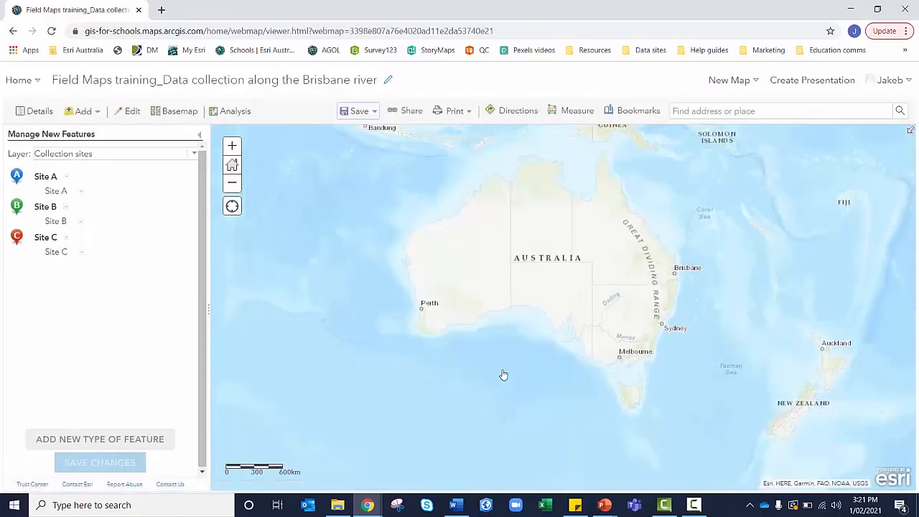
# Switch to the PowerPoint slide show to read the Field Maps workflow slide, and return to the web map in Chrome.
pyautogui.click(599, 502)
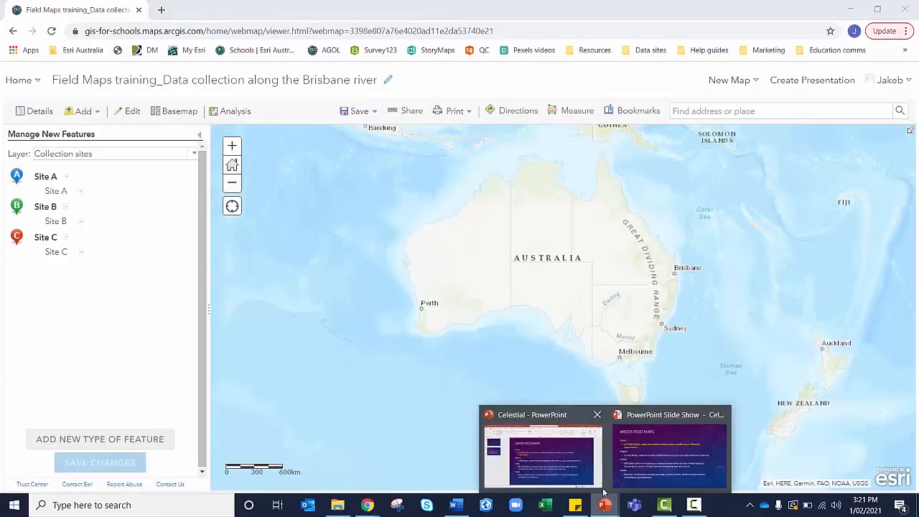
pyautogui.click(628, 472)
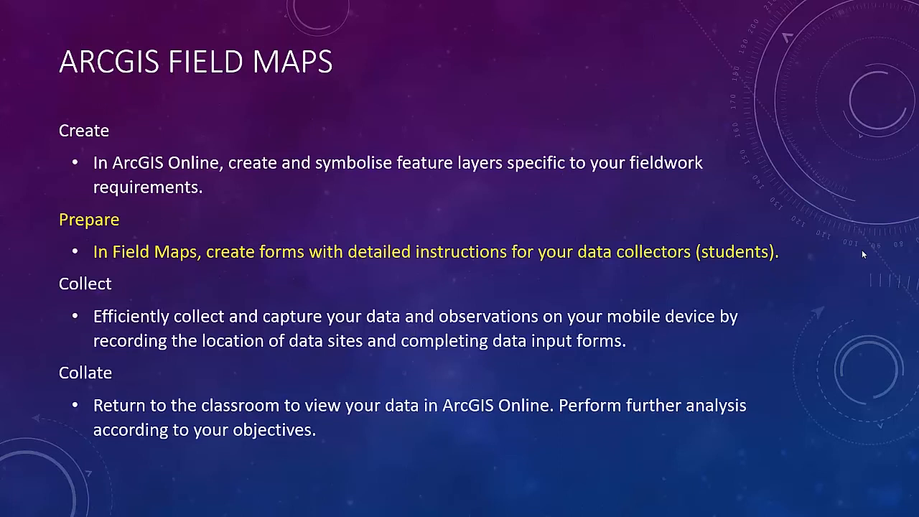
pyautogui.hotkey('alt', 'Tab')
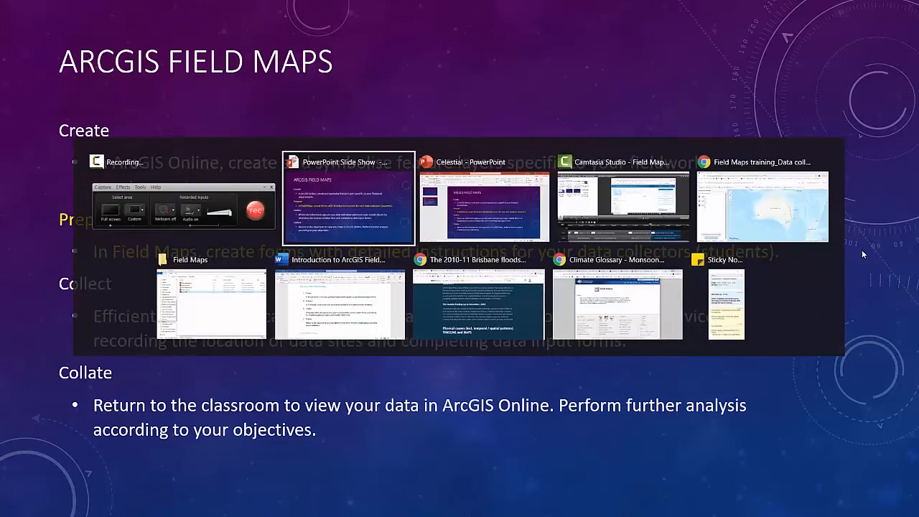
pyautogui.hotkey('alt', 'Tab')
pyautogui.hotkey('alt', 'Tab')
pyautogui.hotkey('alt', 'Tab')
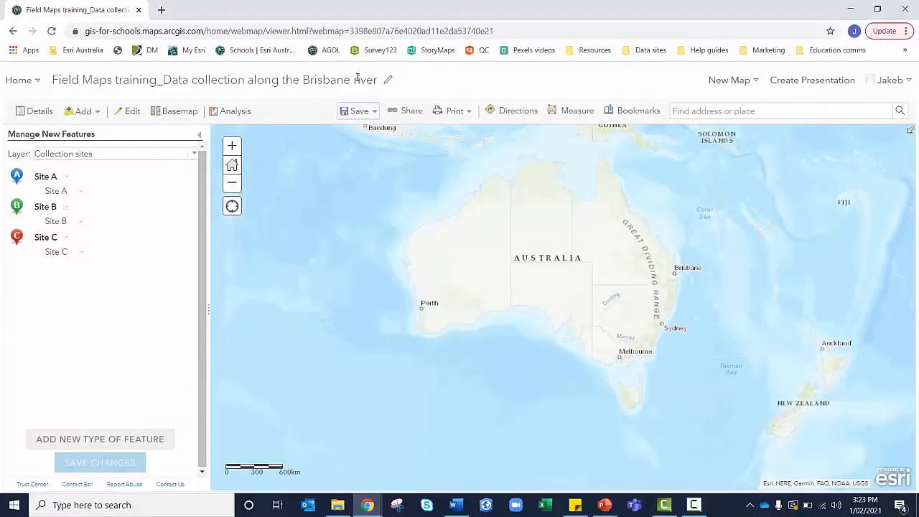
# Go to the ArcGIS Online home page and launch the Field Maps web app.
pyautogui.click(31, 83)
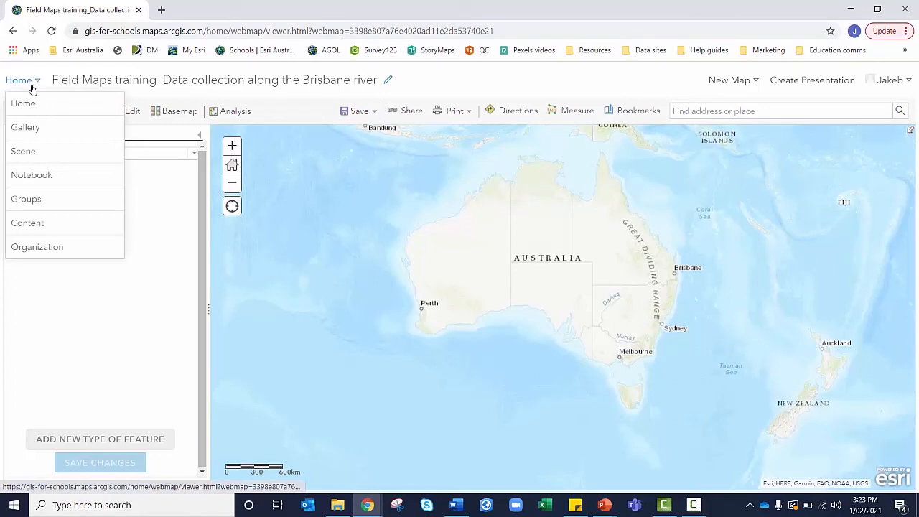
pyautogui.click(30, 105)
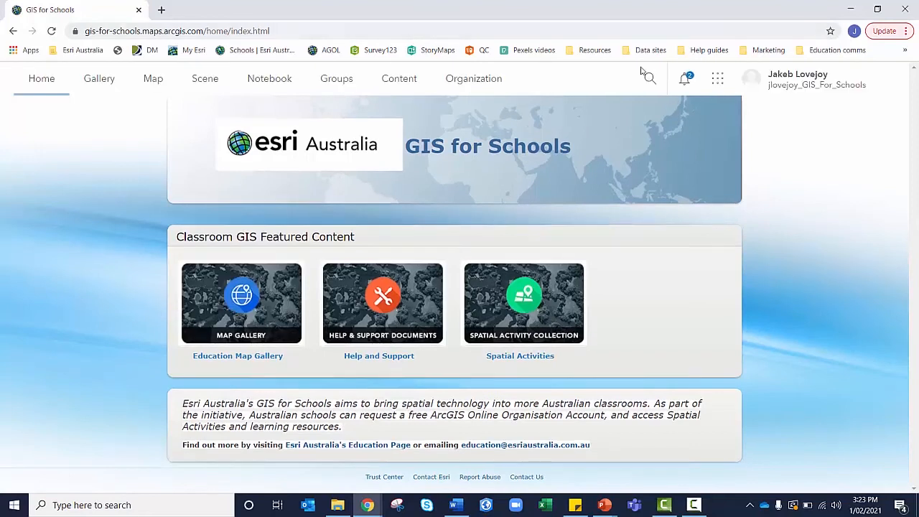
pyautogui.click(717, 82)
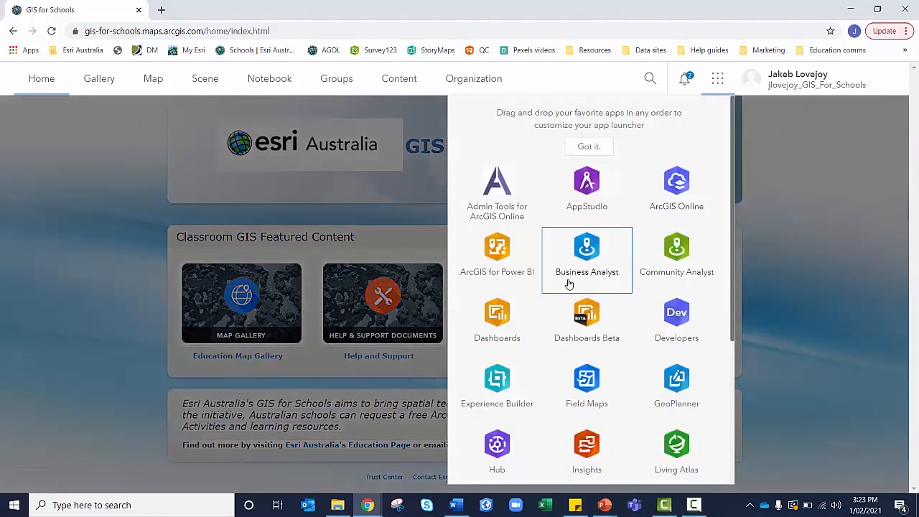
pyautogui.scroll(-1, 568, 285)
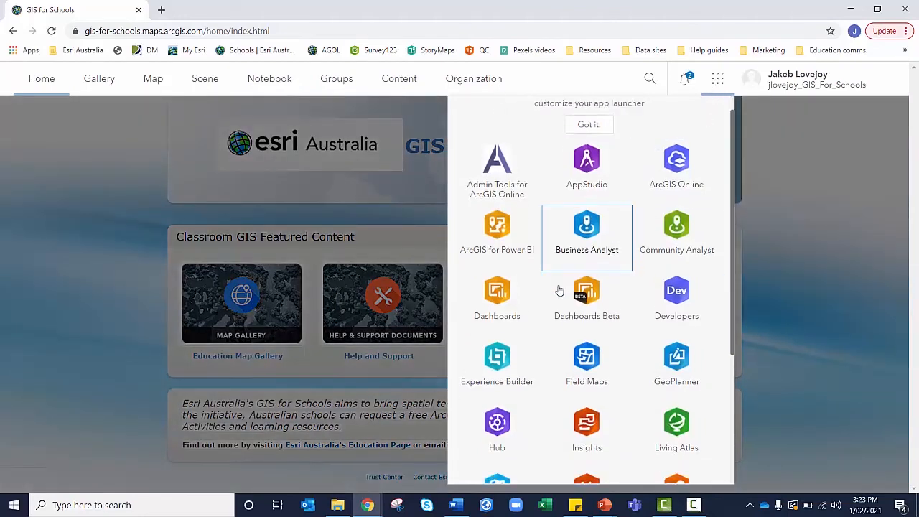
pyautogui.click(593, 334)
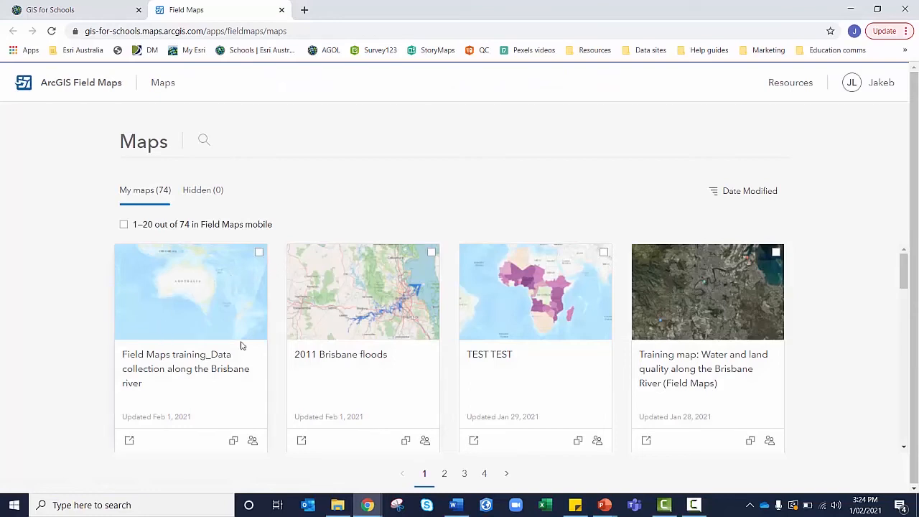
# Open the Field Maps training map for the Brisbane river and select its editable Collection sites layer.
pyautogui.click(184, 361)
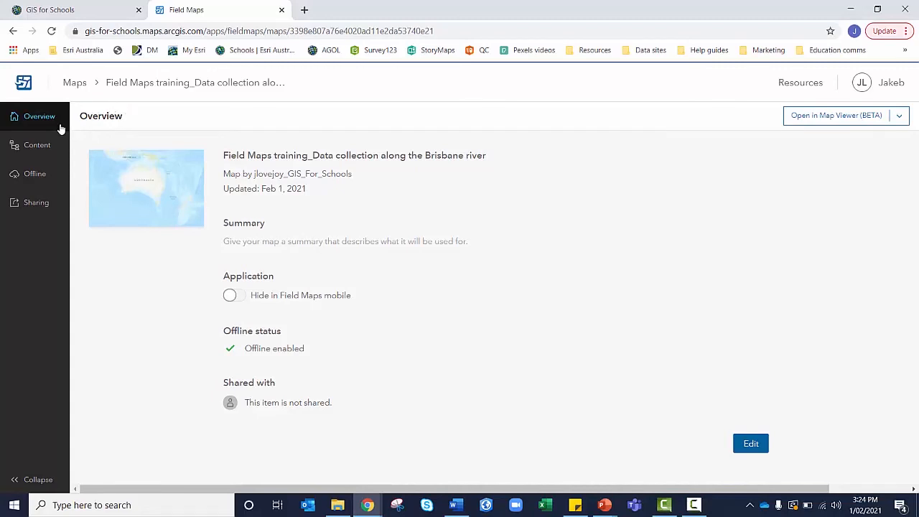
pyautogui.click(45, 145)
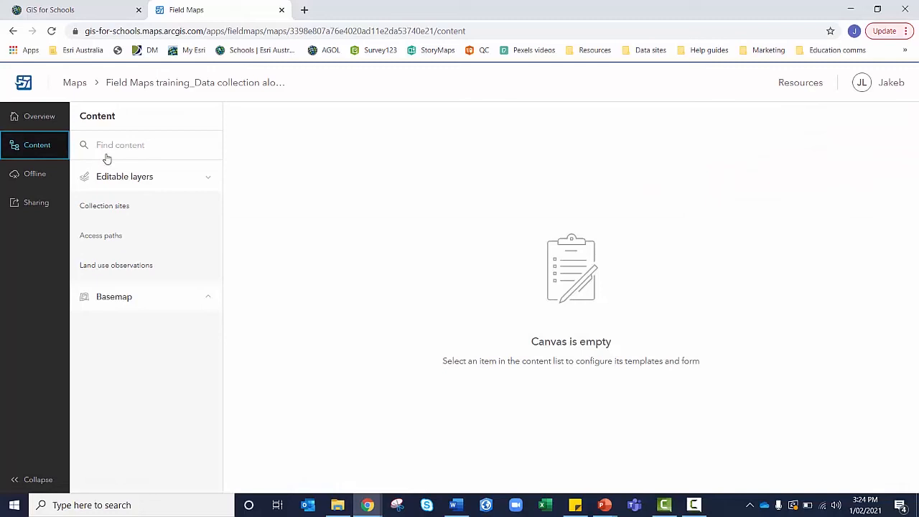
pyautogui.click(123, 207)
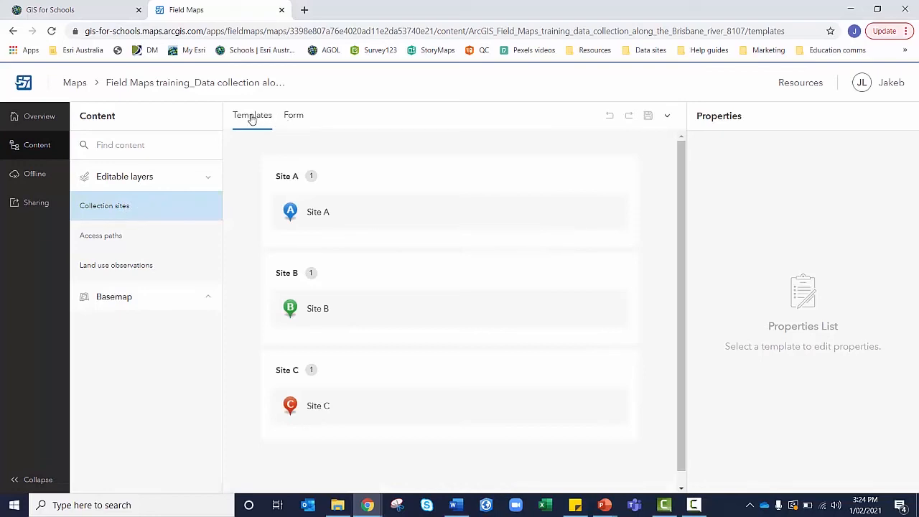
# Start the Collection sites form with the Collection Site attribute and open that field's properties.
pyautogui.click(294, 118)
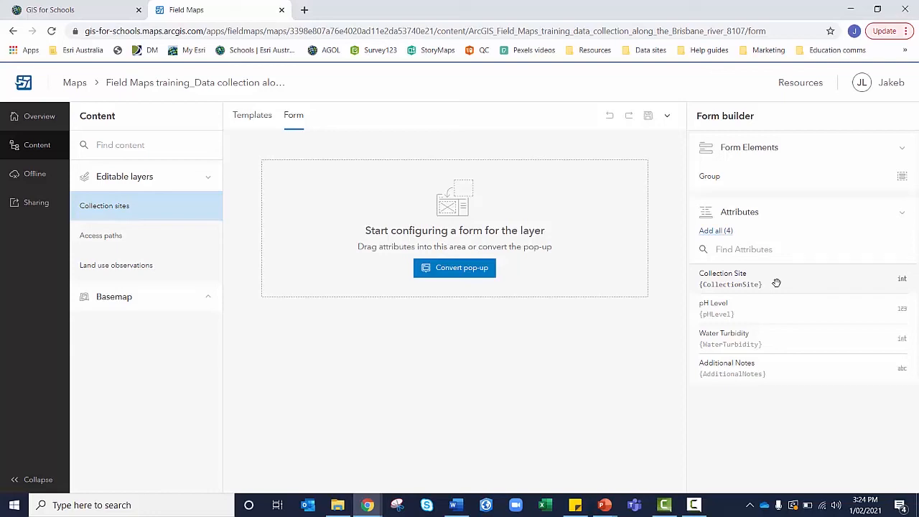
pyautogui.moveTo(777, 283); pyautogui.dragTo(489, 226)
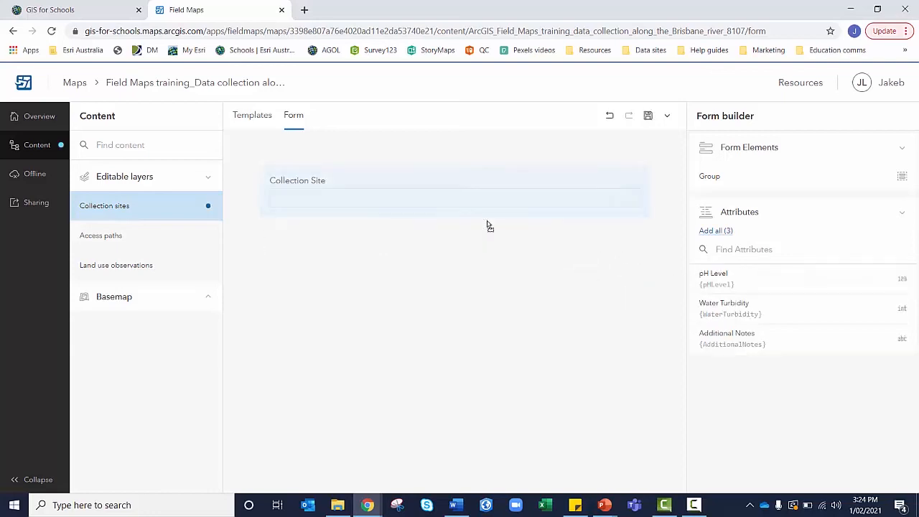
pyautogui.click(449, 231)
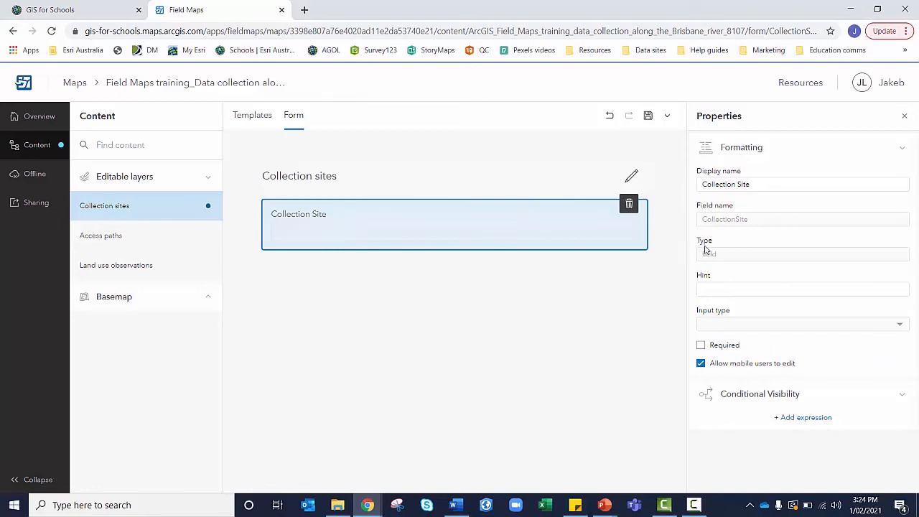
# Give the Collection Site field the hint "Please specify what collection site you are currently at." and make it required.
pyautogui.click(731, 293)
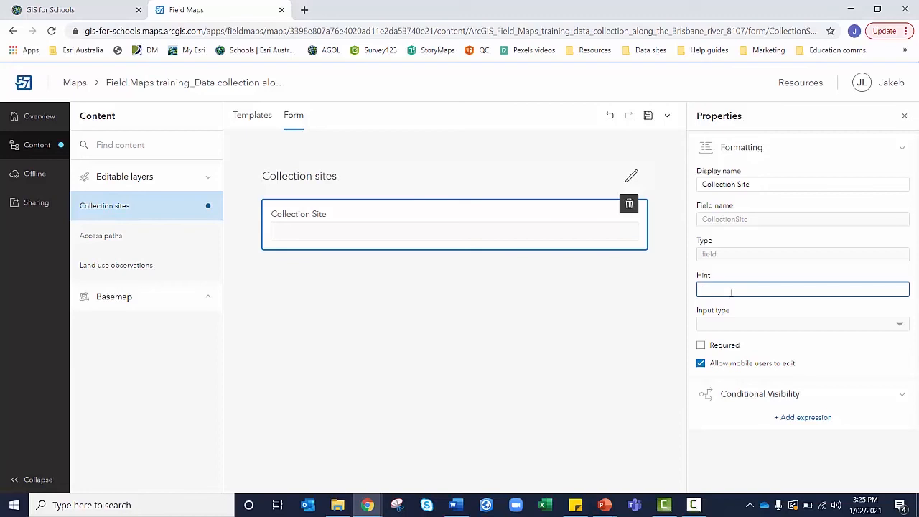
pyautogui.write('Please spec')
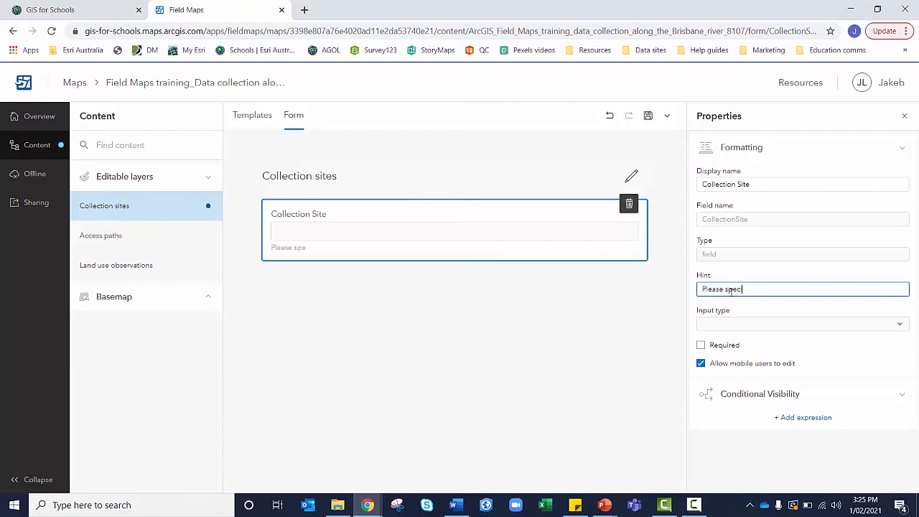
pyautogui.write('ify what collection site you')
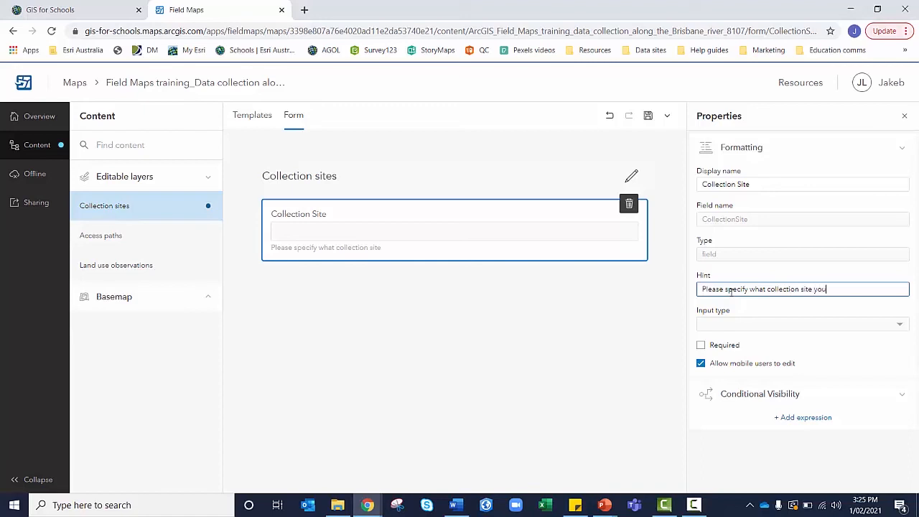
pyautogui.write(' are currently at.')
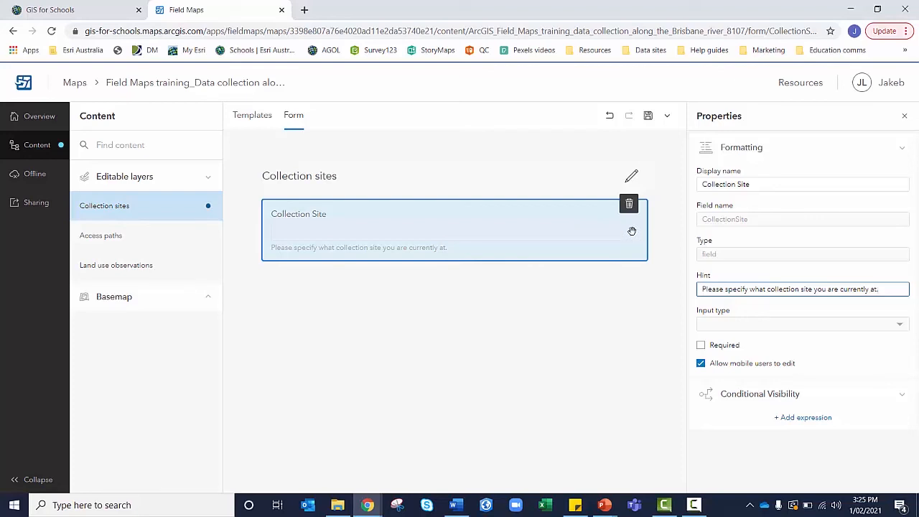
pyautogui.click(701, 346)
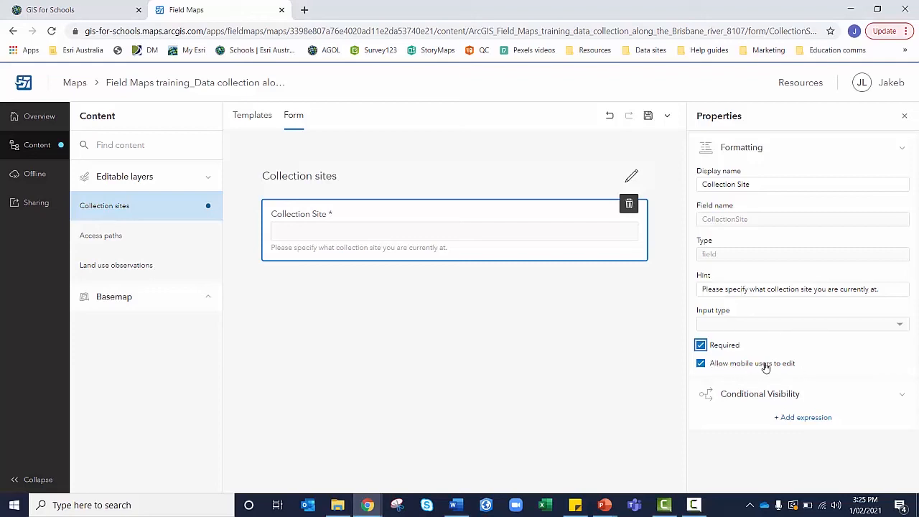
pyautogui.click(644, 361)
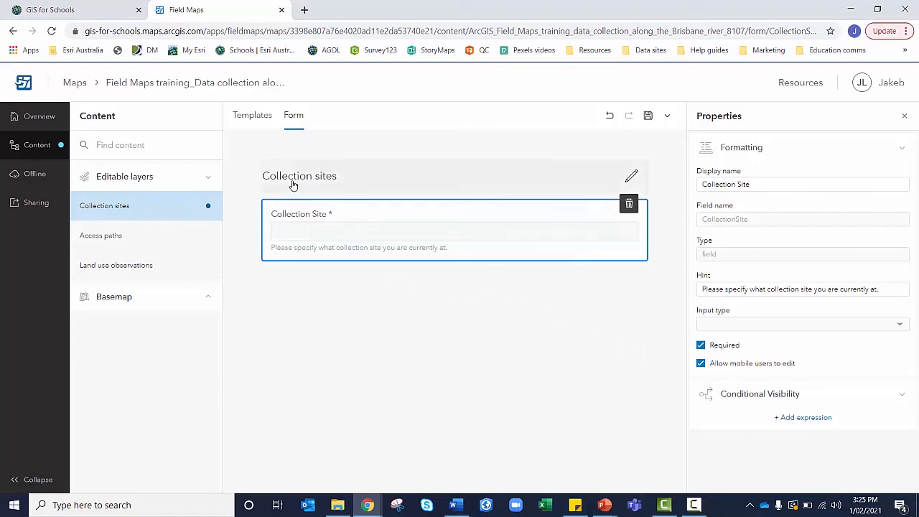
# Add the pH Level, Water Turbidity and Additional Notes attributes below Collection Site in the form.
pyautogui.click(906, 149)
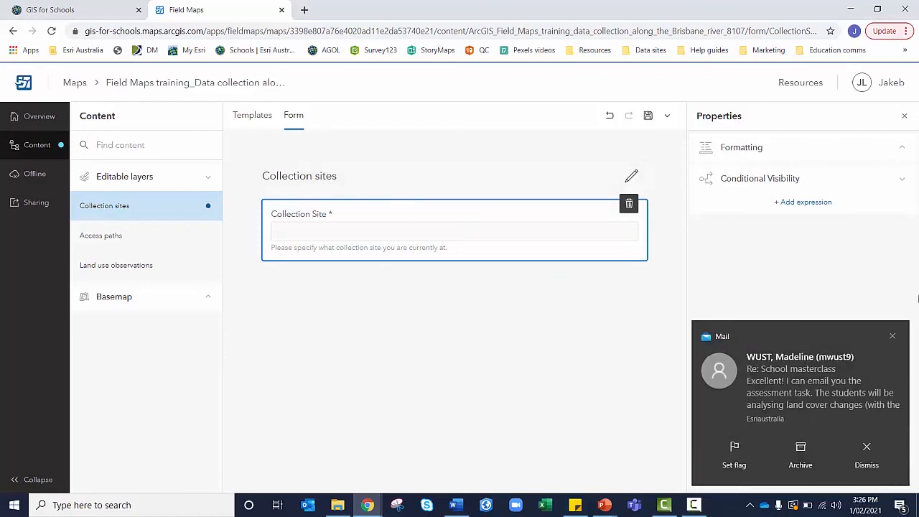
pyautogui.click(894, 338)
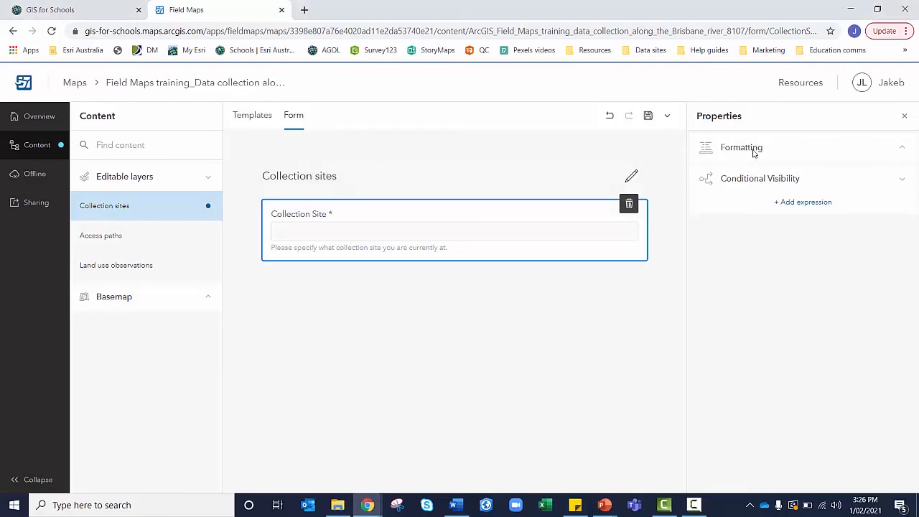
pyautogui.click(904, 116)
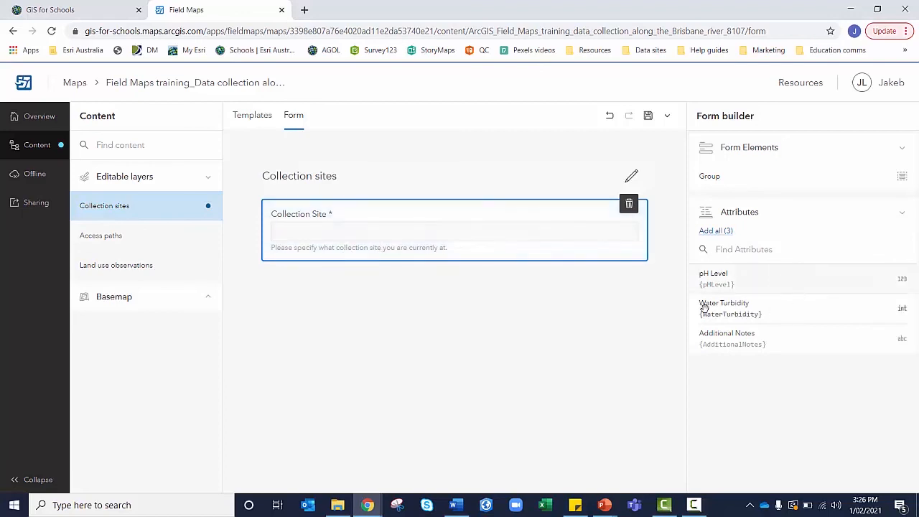
pyautogui.moveTo(755, 281); pyautogui.dragTo(451, 292)
pyautogui.moveTo(755, 280); pyautogui.dragTo(503, 267)
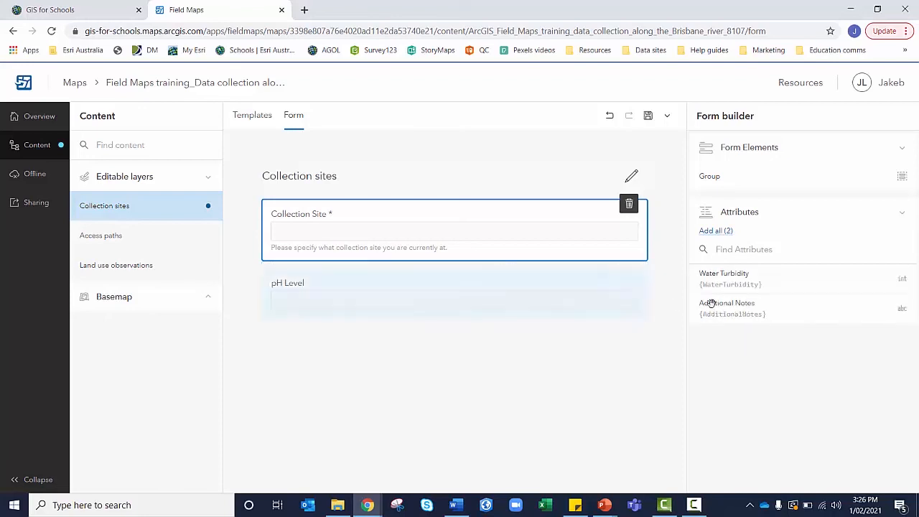
pyautogui.moveTo(766, 287); pyautogui.dragTo(505, 323)
pyautogui.moveTo(739, 279); pyautogui.dragTo(467, 378)
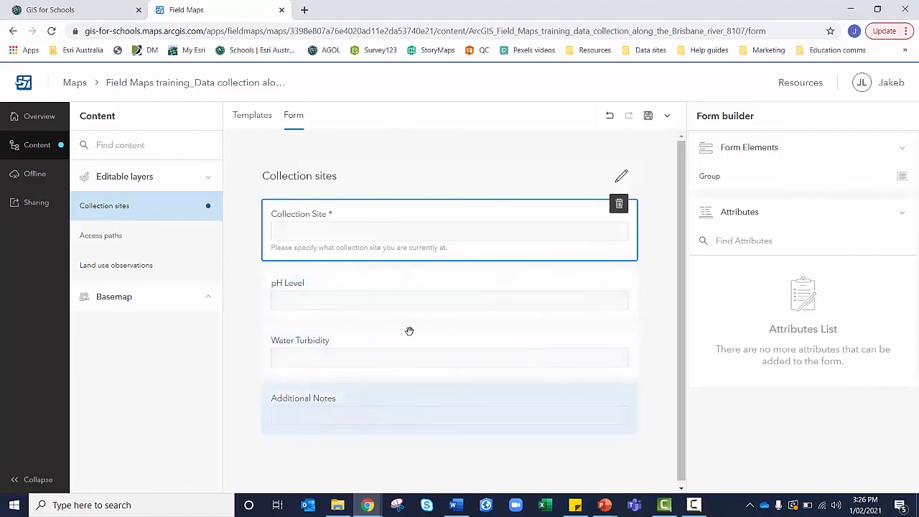
# Give the pH Level field the hint "Measure the pH level of the water at this site." and make it required.
pyautogui.click(418, 285)
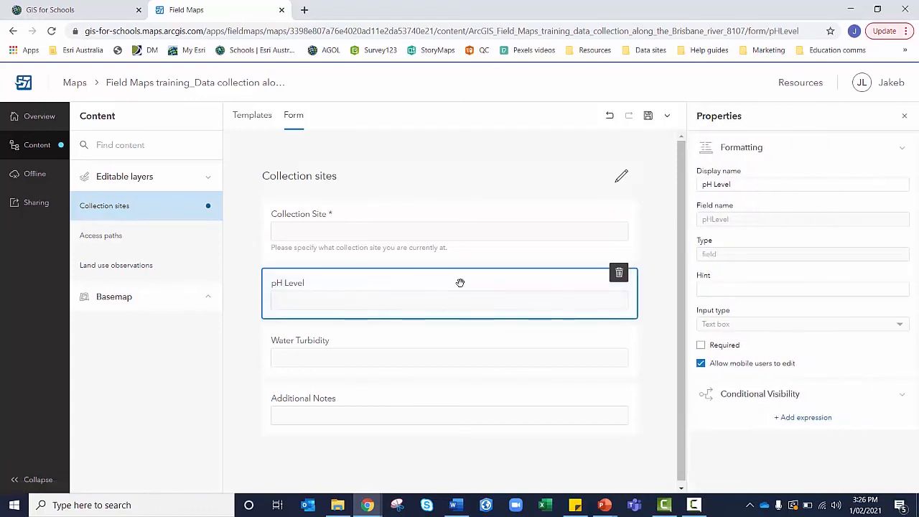
pyautogui.click(709, 287)
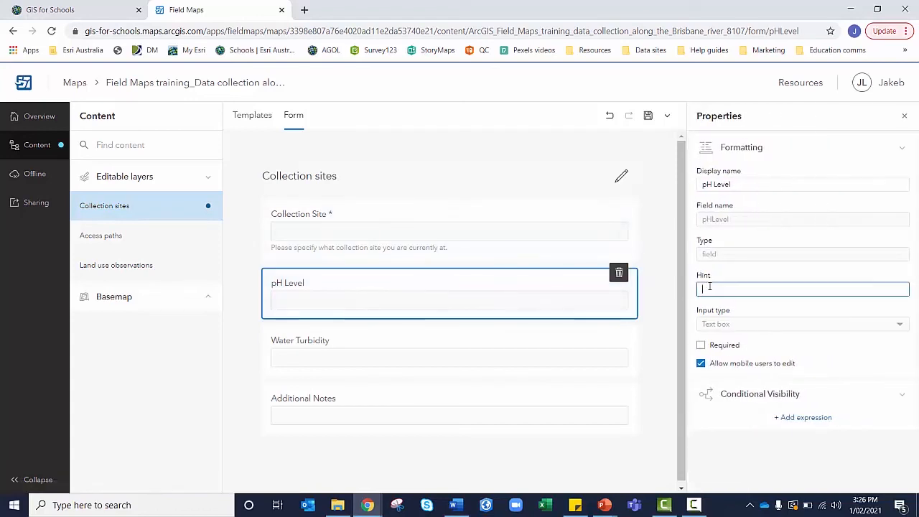
pyautogui.write('Measure the pH level of ')
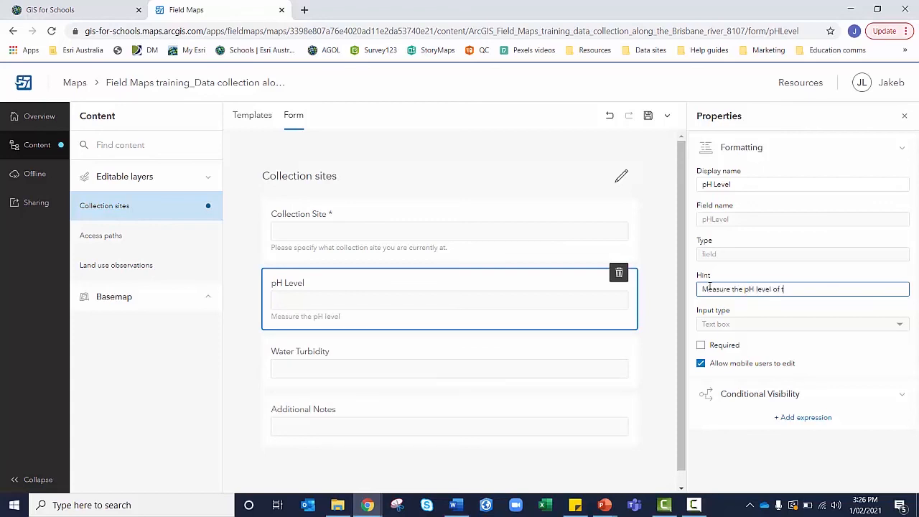
pyautogui.write('the water at this site.')
pyautogui.click(701, 345)
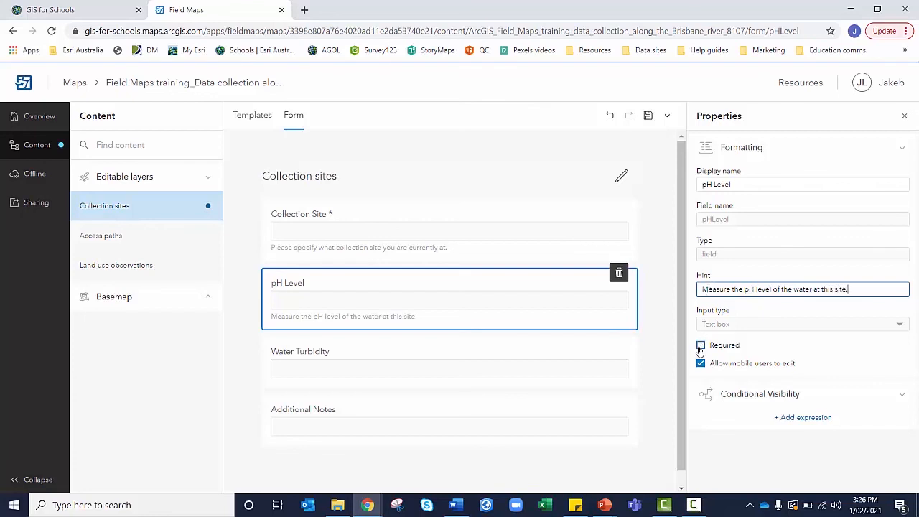
# Make the Water Turbidity field required with the hint "Scoop a plastic cup's worth of water out of the river and observe its turbidity.".
pyautogui.click(368, 376)
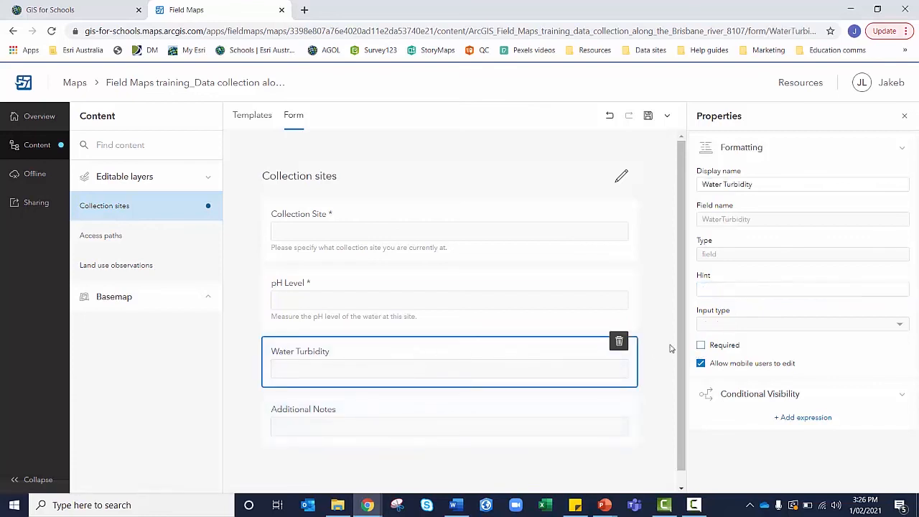
pyautogui.click(739, 288)
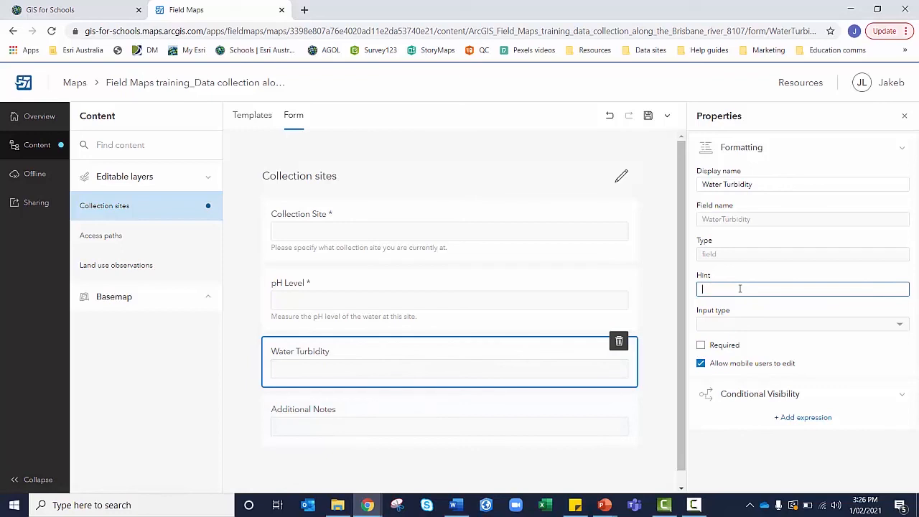
pyautogui.write('Scoop a g')
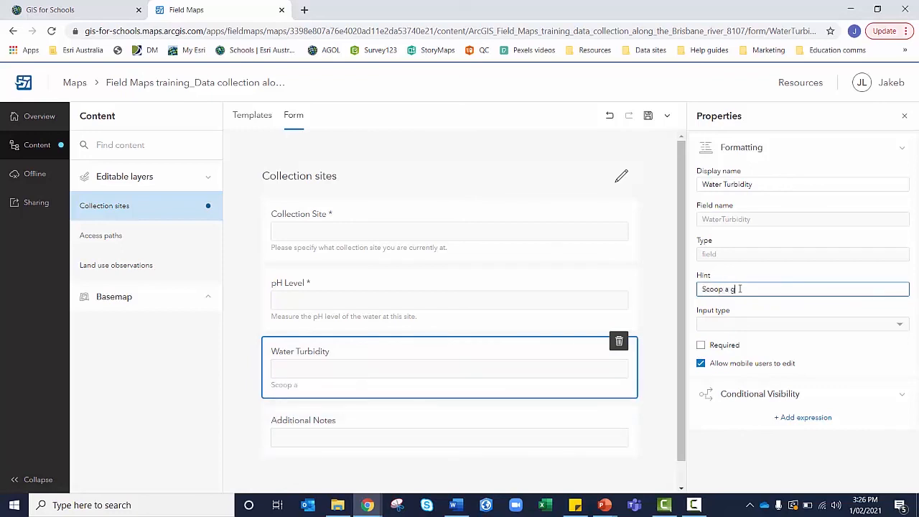
pyautogui.write('lass jar')
pyautogui.press('BackSpace')
pyautogui.press('BackSpace')
pyautogui.press('BackSpace')
pyautogui.press('BackSpace')
pyautogui.press('BackSpace')
pyautogui.press('BackSpace')
pyautogui.write("up's worth of water out of the river a")
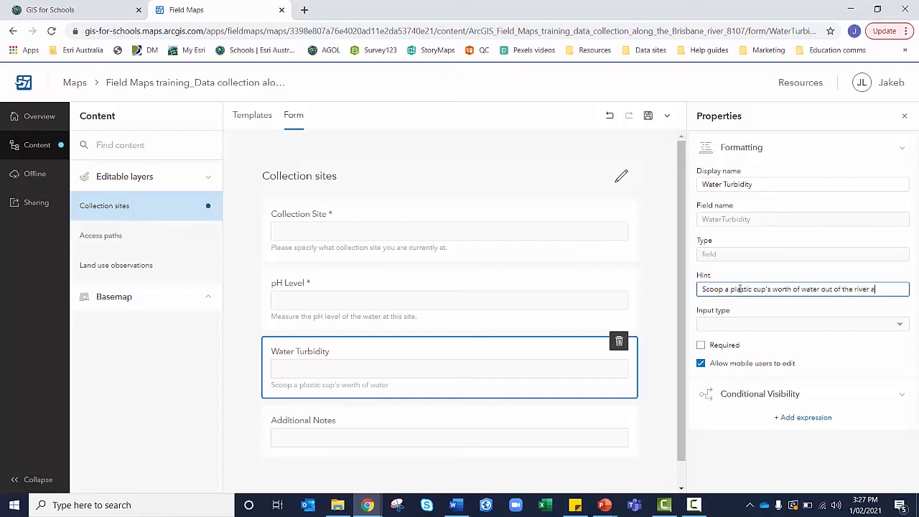
pyautogui.write('nd observe its turbidity.')
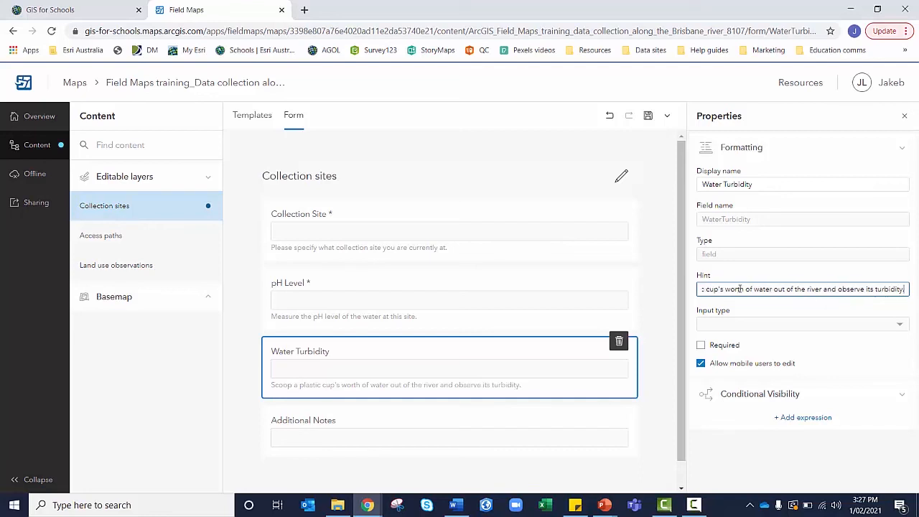
pyautogui.click(730, 348)
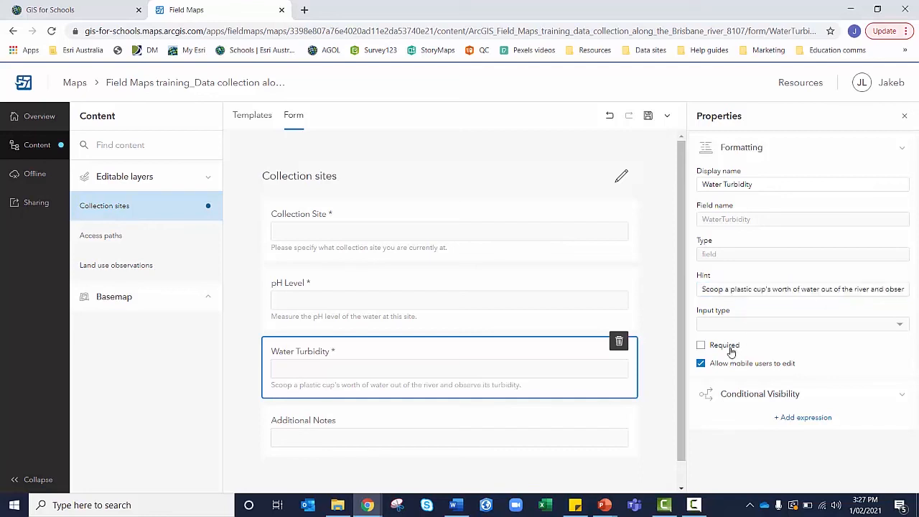
# Give the Additional Notes field the hint "Are there any other observations you would like to make about this site?".
pyautogui.click(526, 421)
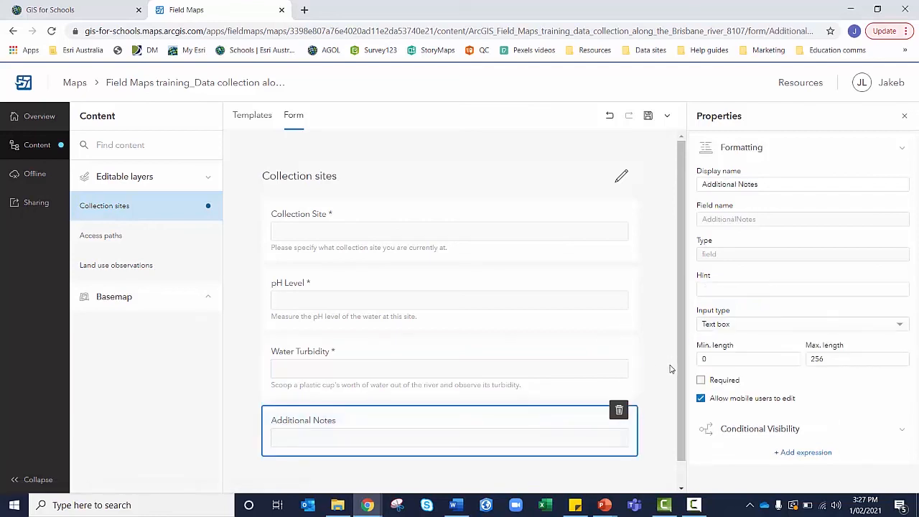
pyautogui.click(723, 290)
pyautogui.write('Are')
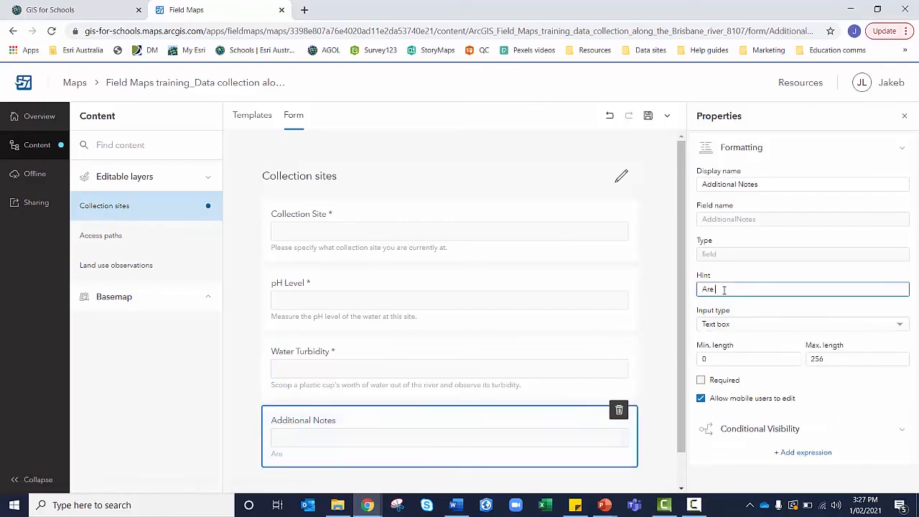
pyautogui.write(' there any other observations you wo')
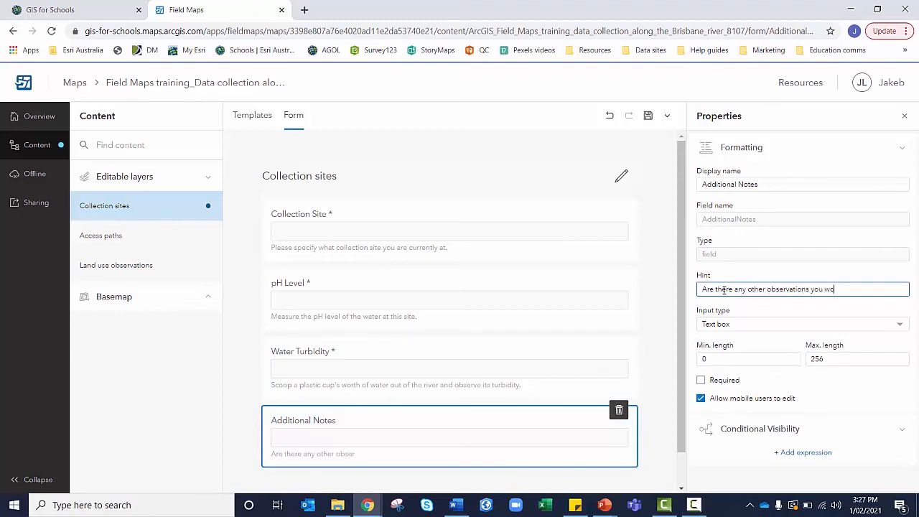
pyautogui.write('uld like to make about this site')
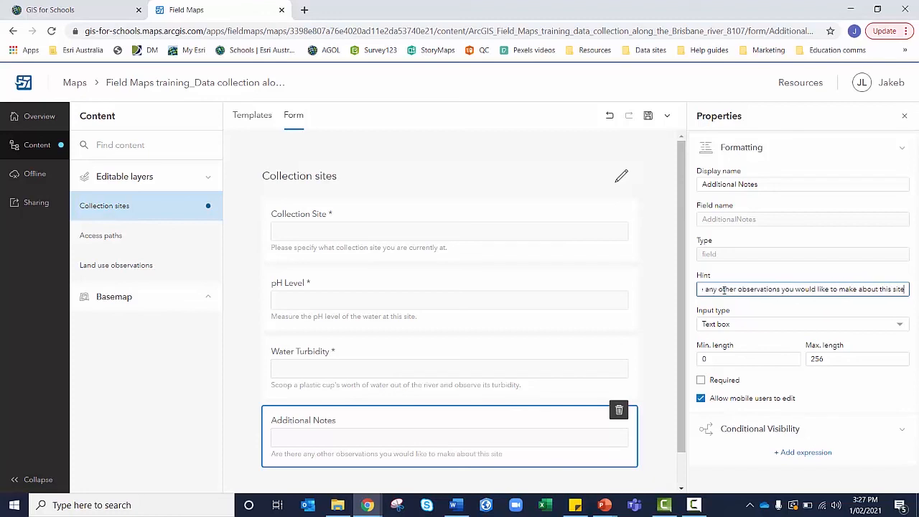
pyautogui.write('?')
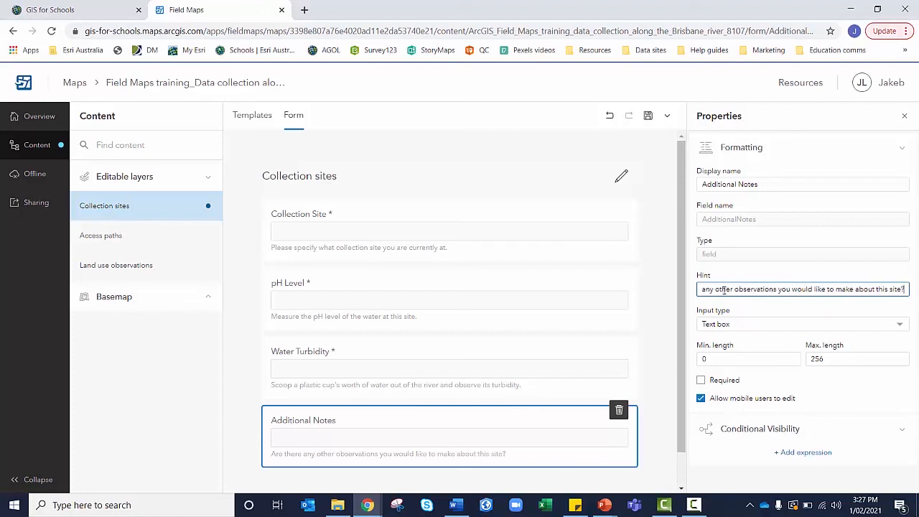
# Leave the Additional Notes field optional and save the Collection sites form.
pyautogui.click(700, 381)
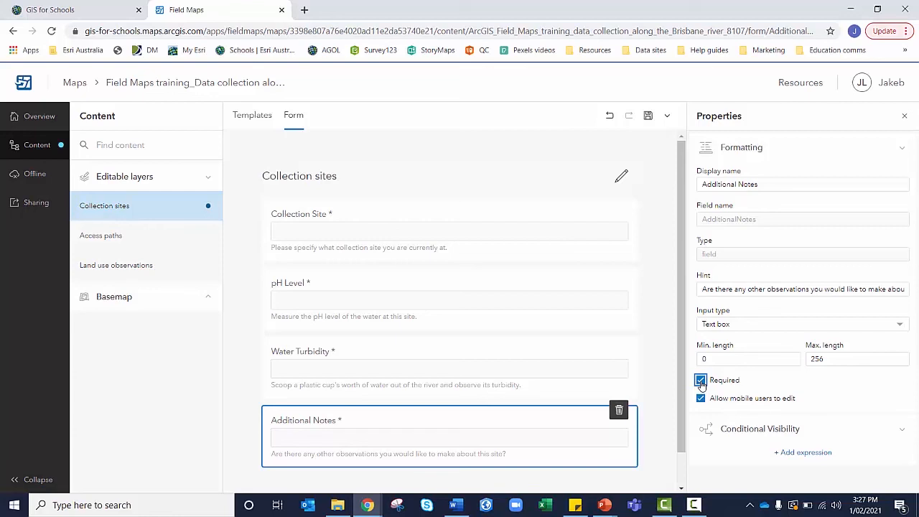
pyautogui.click(701, 381)
pyautogui.click(653, 116)
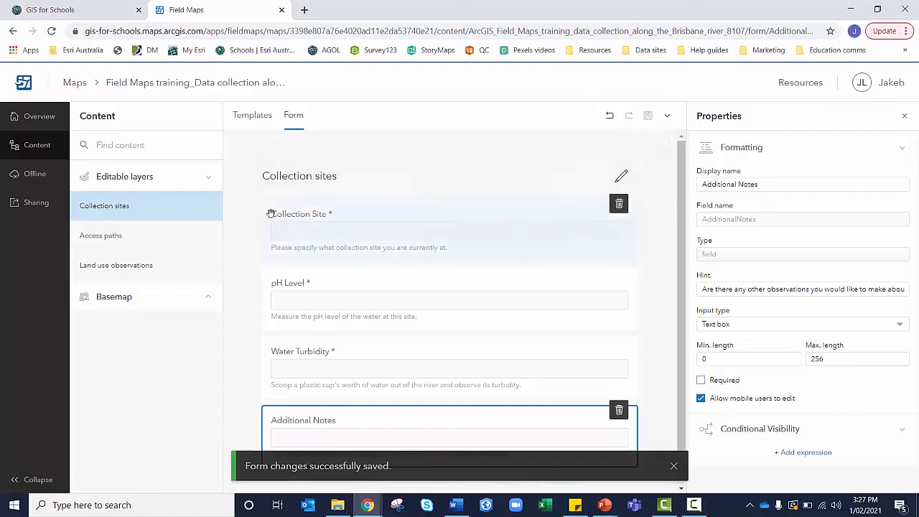
# View the attributes available for the Access paths form, and return to the Collection sites form.
pyautogui.click(141, 243)
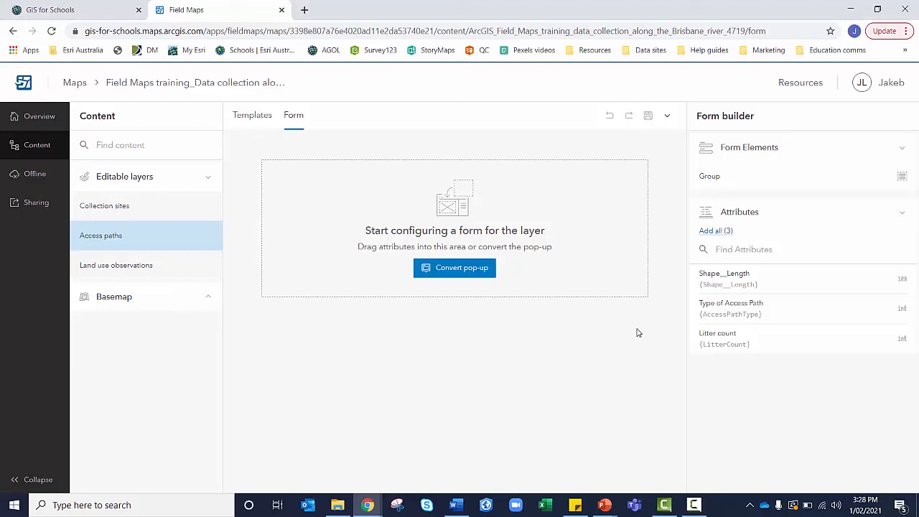
pyautogui.click(99, 206)
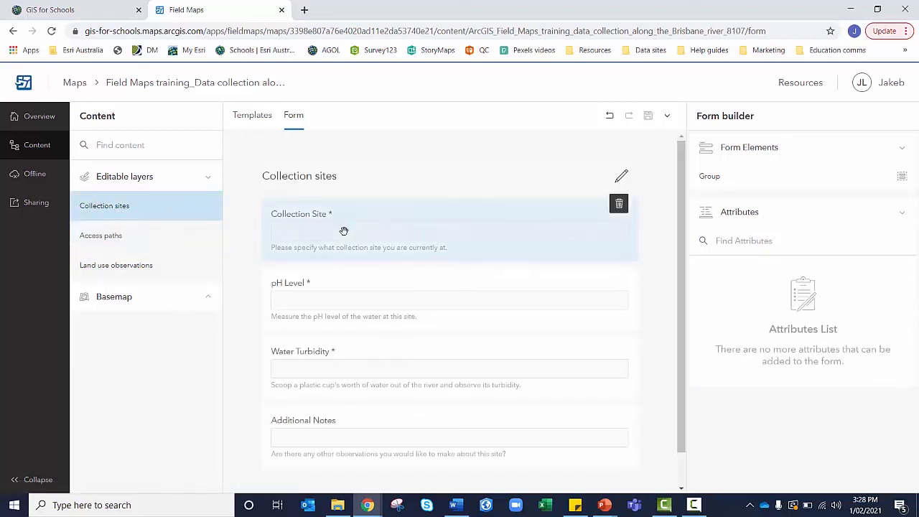
# Move the Additional Notes field above Water Turbidity, restore it to the end of the form, and save the form.
pyautogui.scroll(-1, 271, 216)
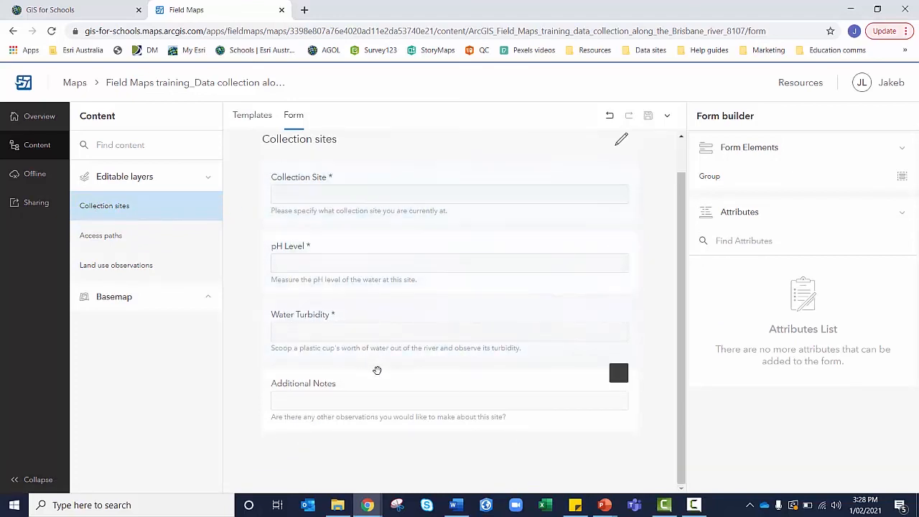
pyautogui.moveTo(373, 386); pyautogui.dragTo(359, 300)
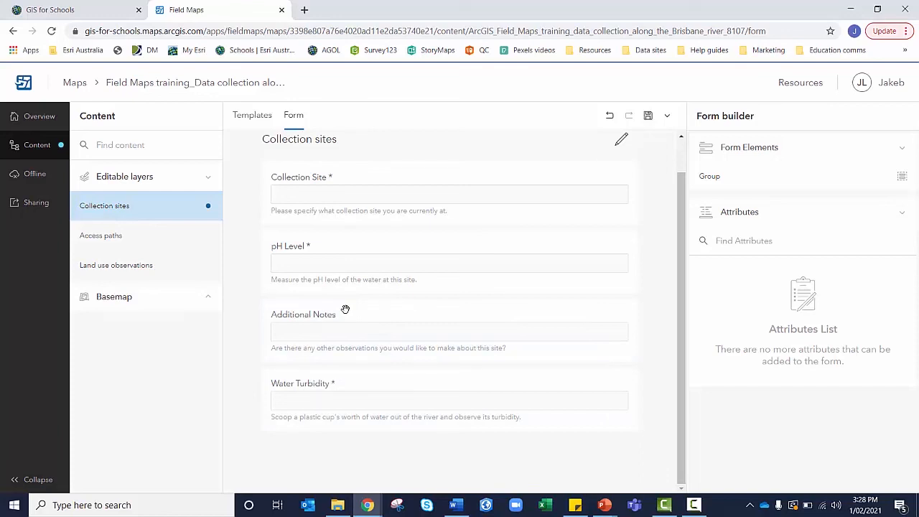
pyautogui.moveTo(342, 313); pyautogui.dragTo(318, 431)
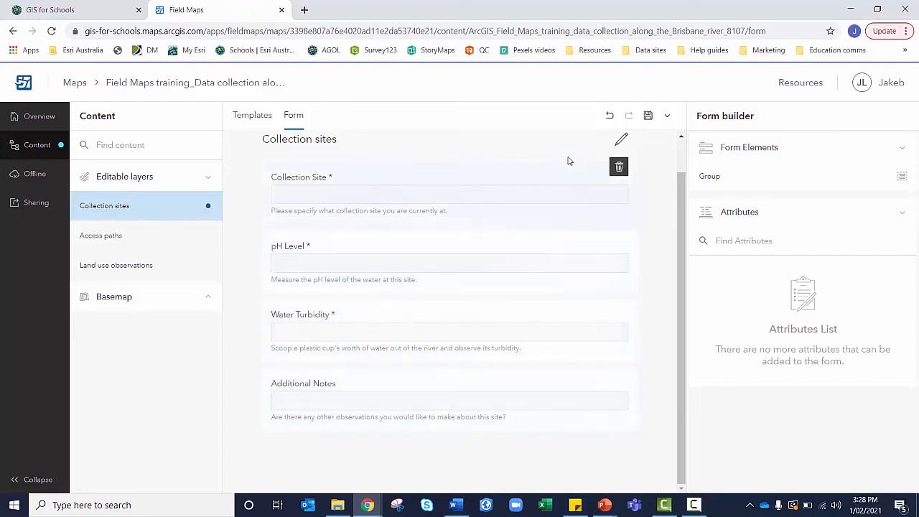
pyautogui.click(647, 119)
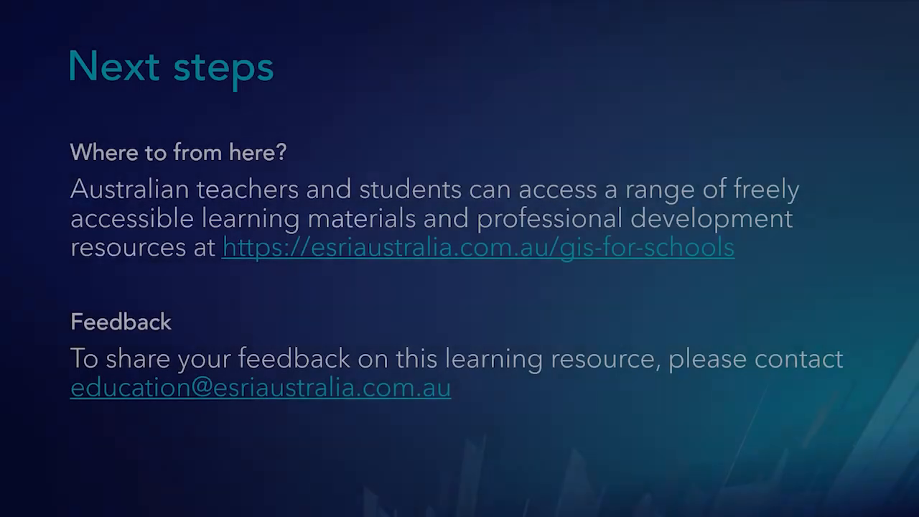